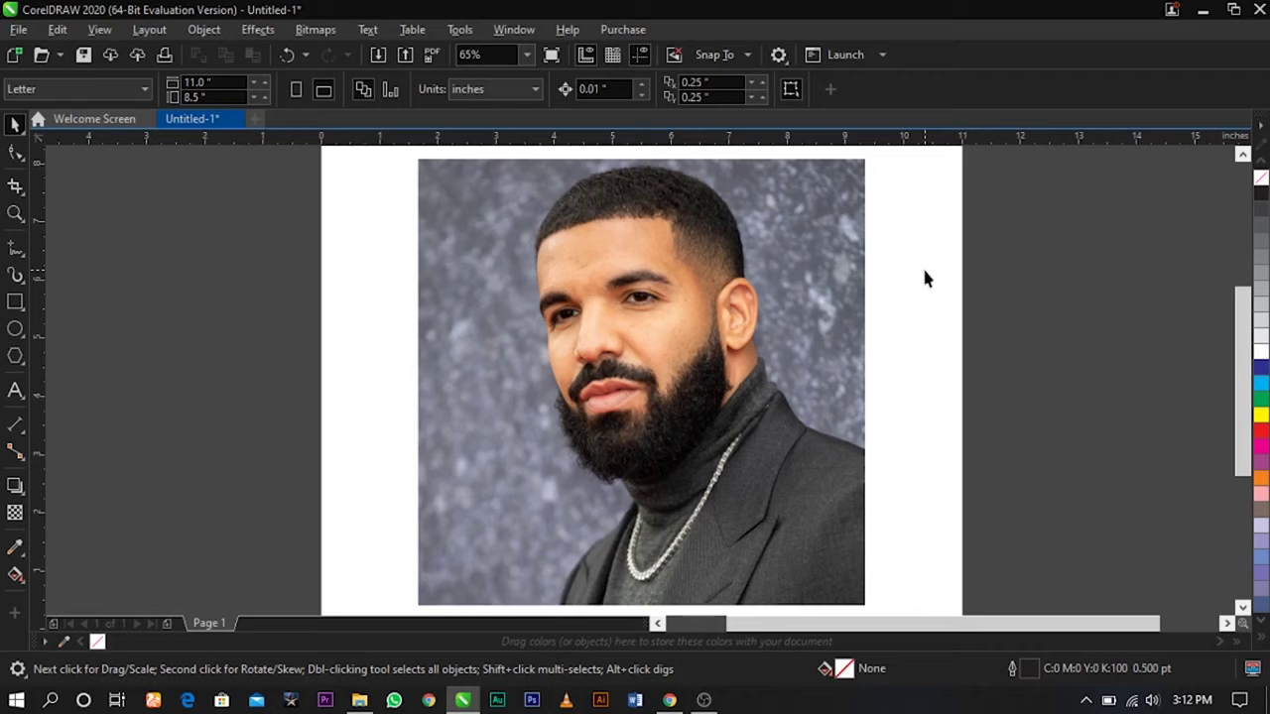
pyautogui.click(706, 322)
pyautogui.click(344, 307)
pyautogui.click(538, 307)
pyautogui.click(406, 281)
pyautogui.click(407, 287)
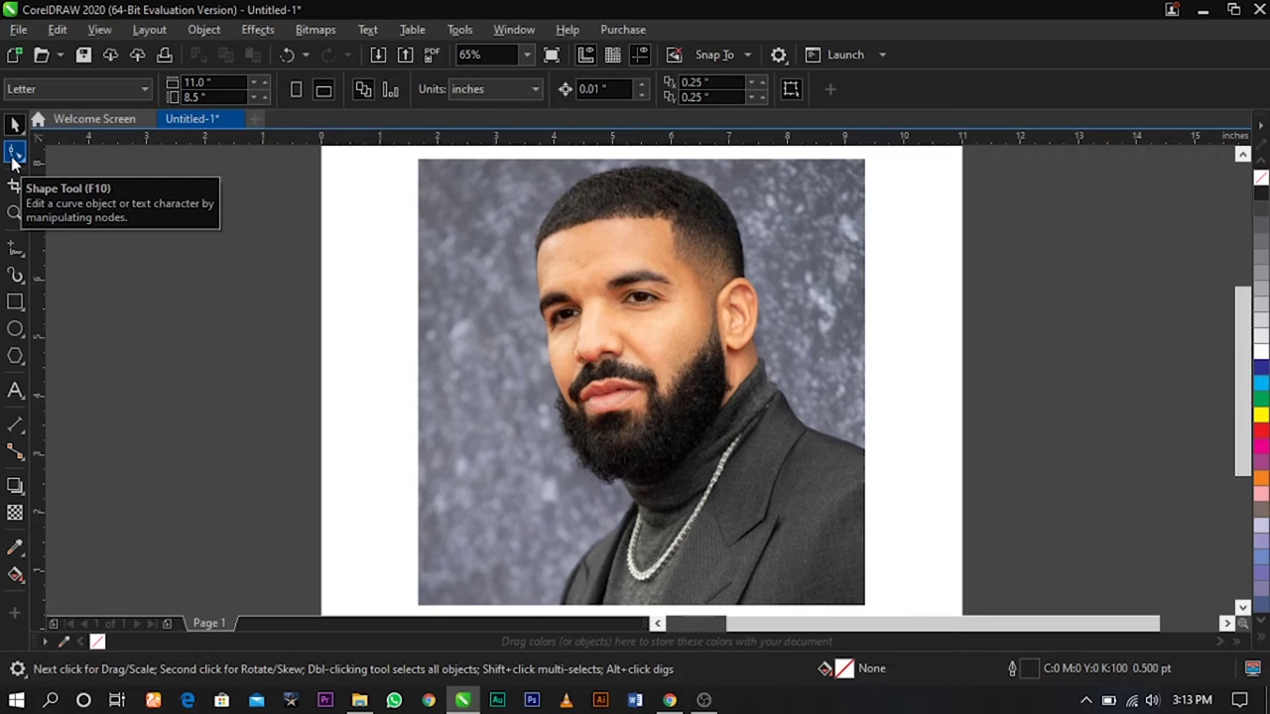
pyautogui.click(22, 252)
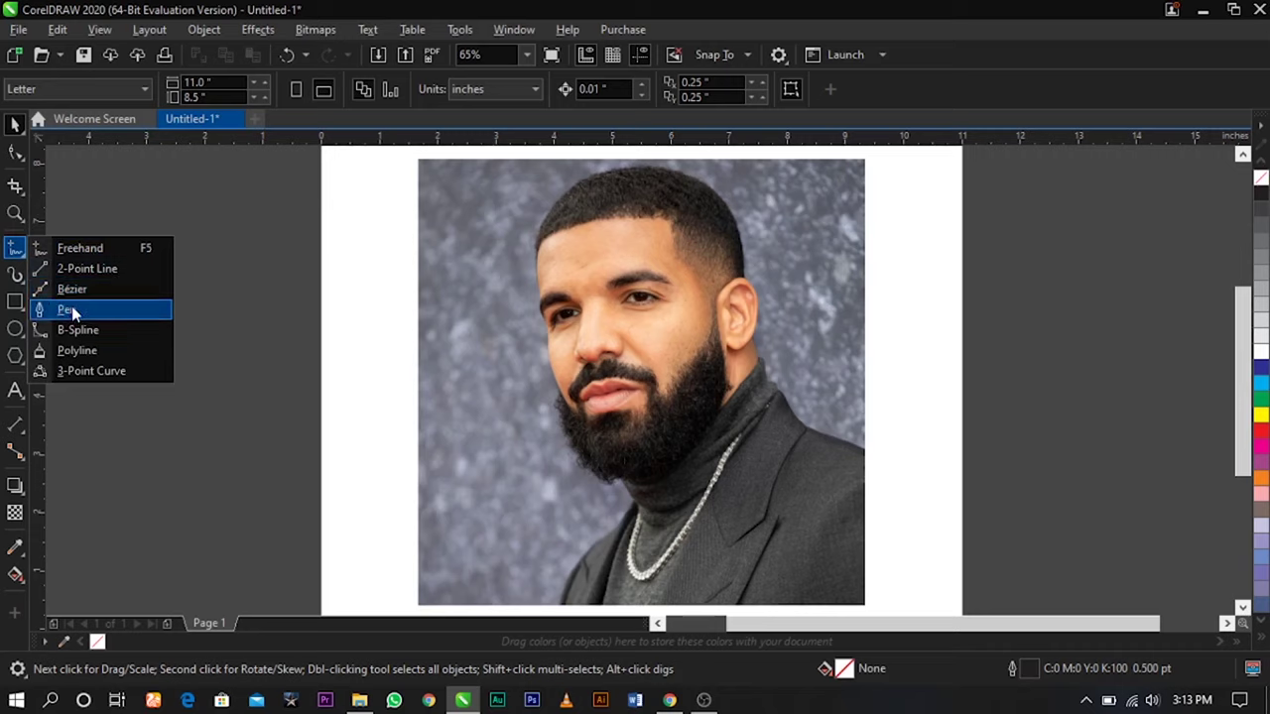
# Select the portrait photo with the Shape tool and add a node on its upper edge above the hair.
pyautogui.moveTo(14, 158)
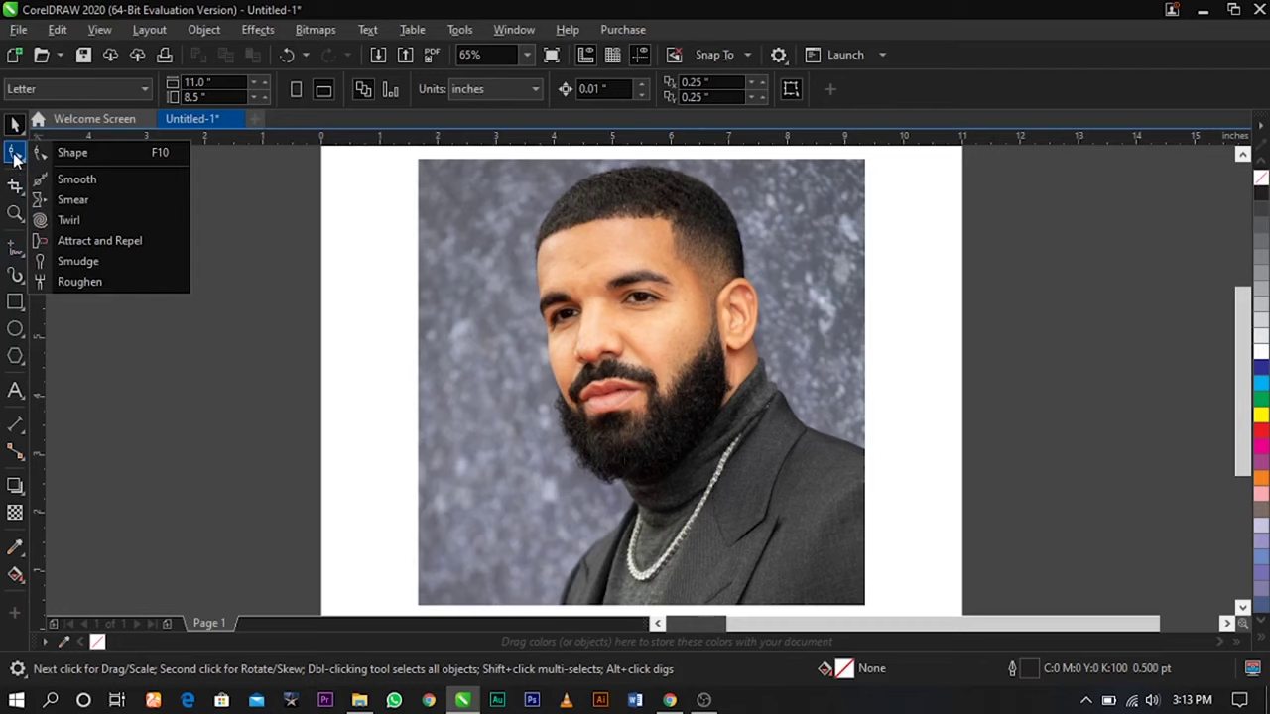
pyautogui.click(13, 154)
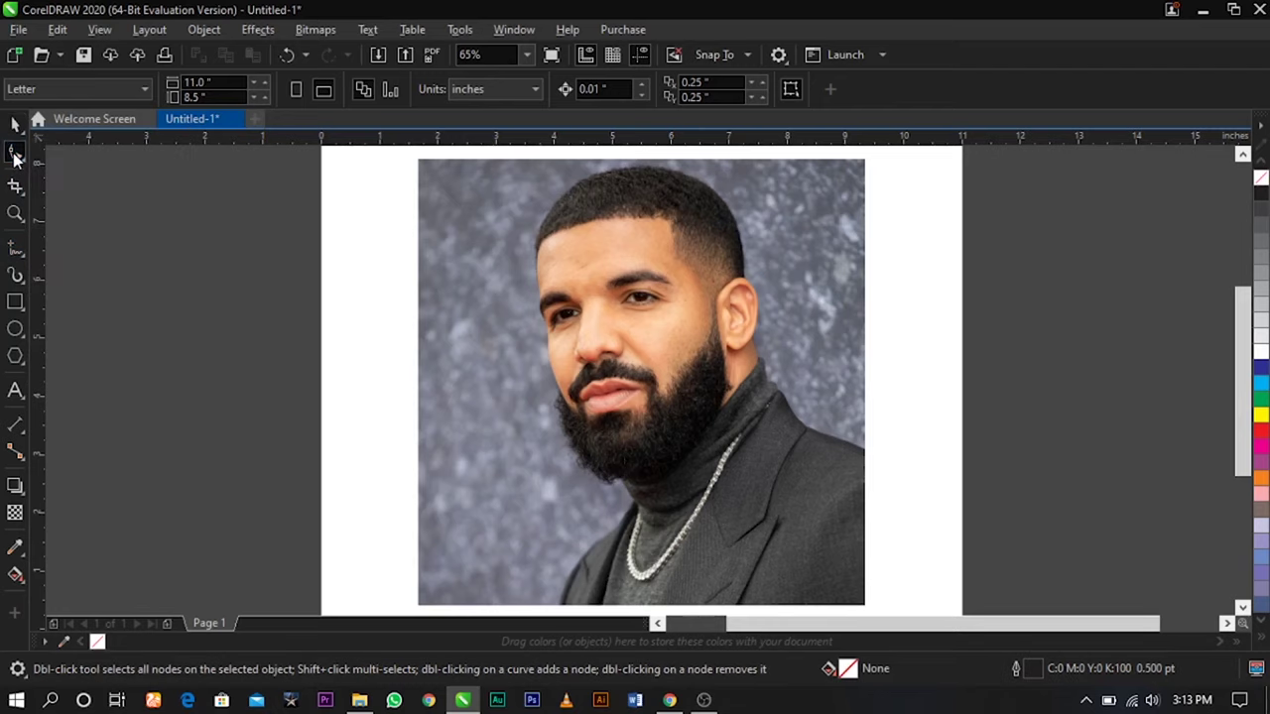
pyautogui.click(486, 323)
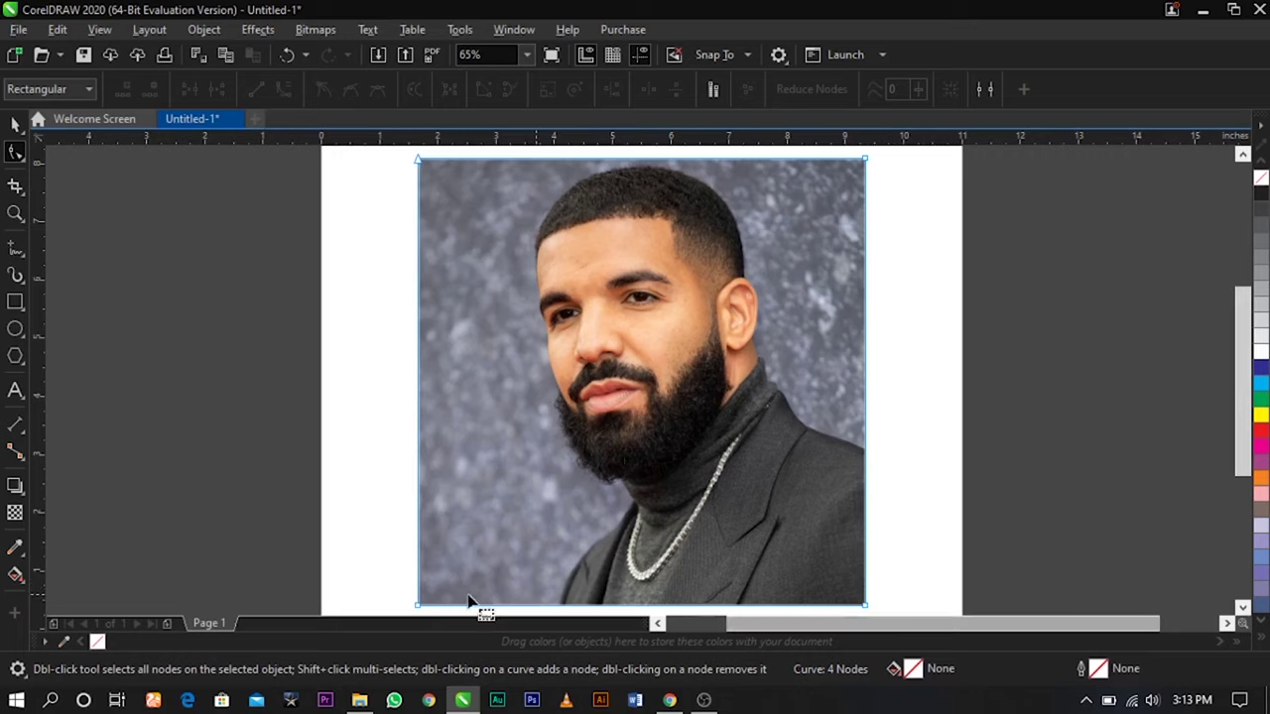
pyautogui.scroll(3, 638, 210)
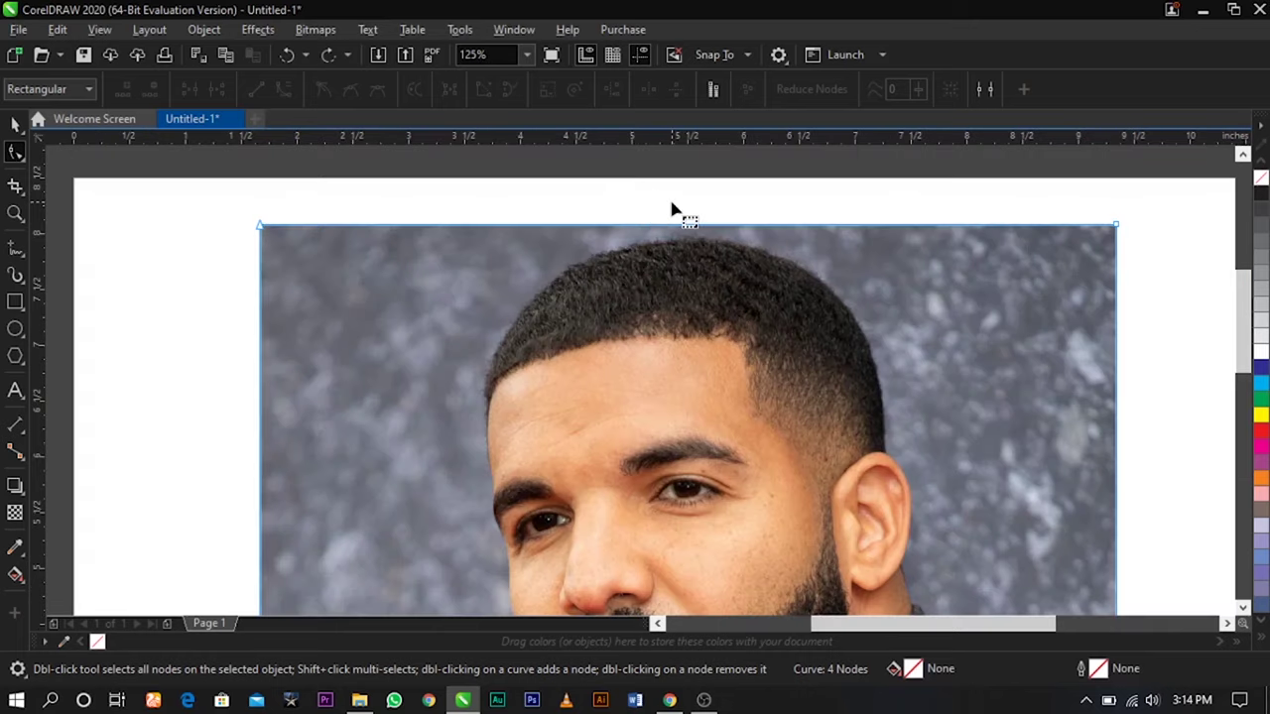
pyautogui.scroll(2, 672, 211)
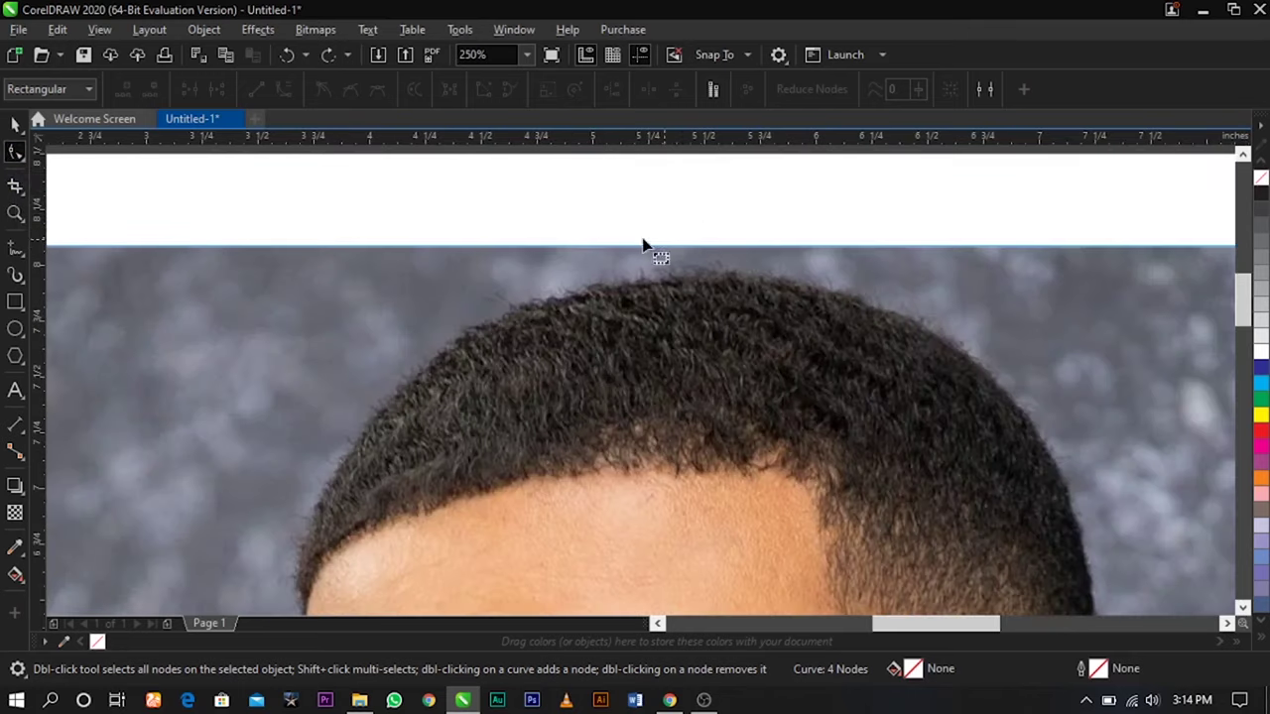
pyautogui.scroll(4, 695, 241)
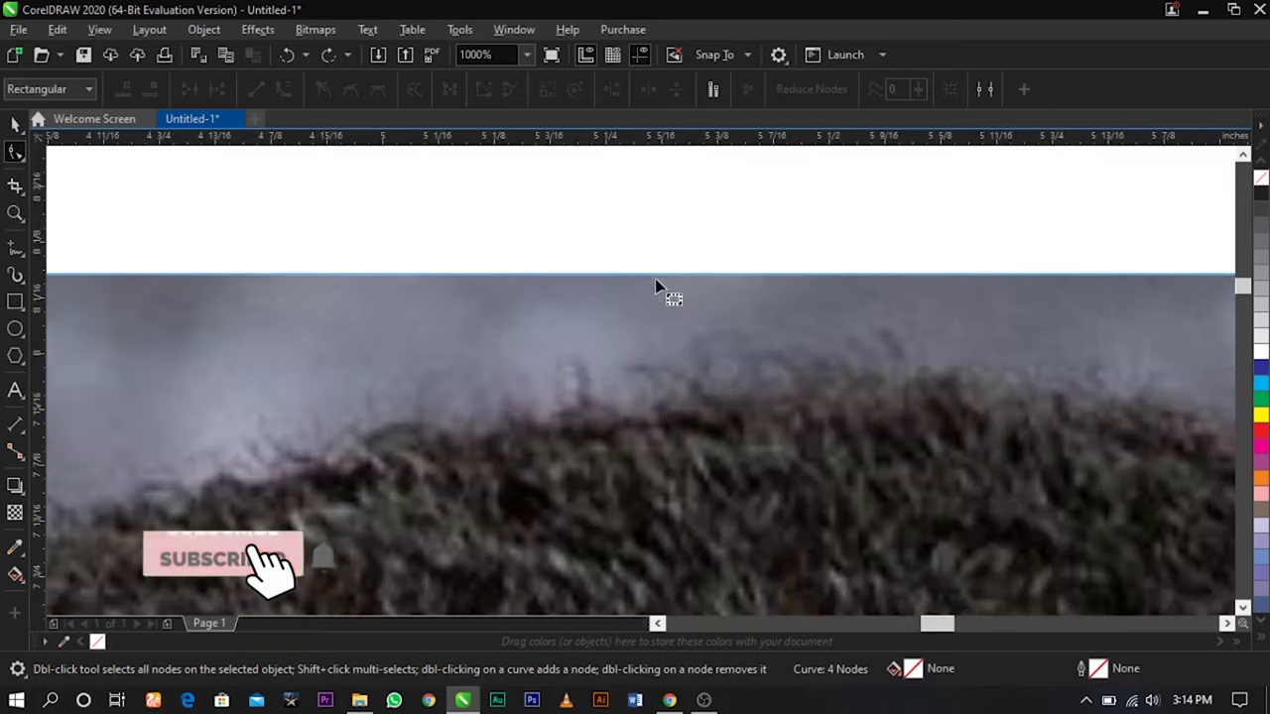
pyautogui.scroll(-4, 682, 278)
pyautogui.doubleClick(681, 272)
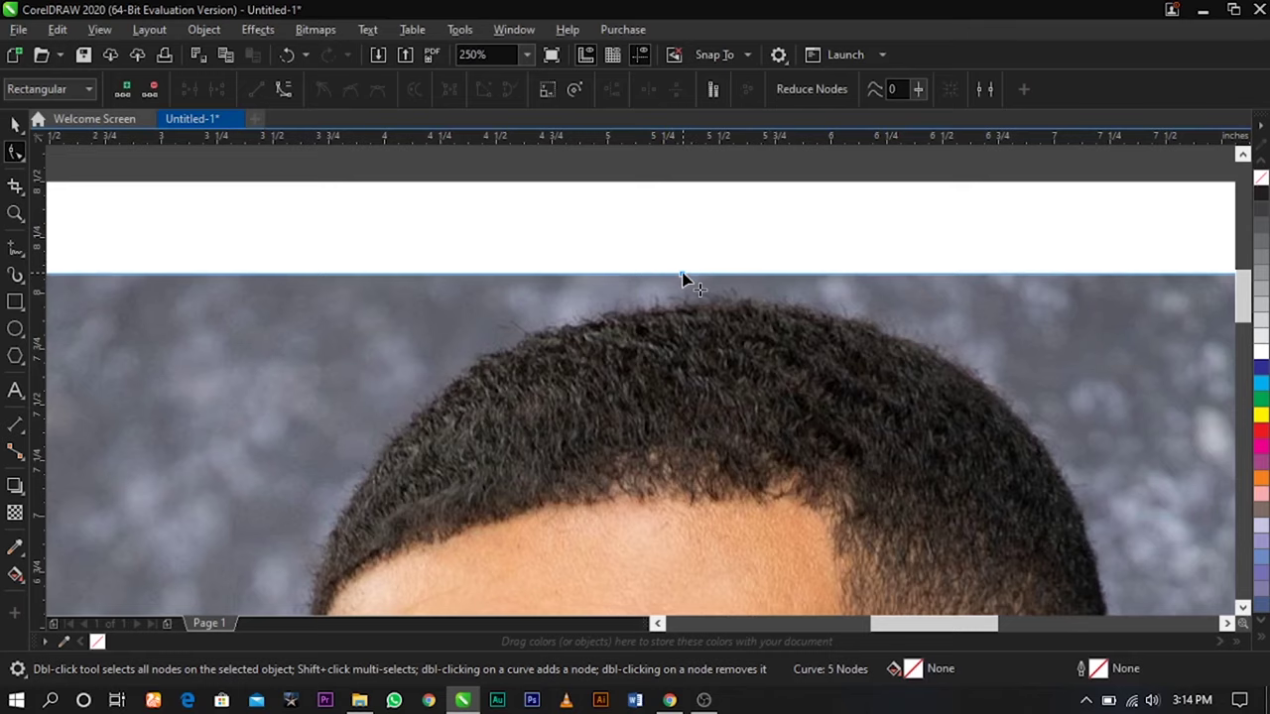
# Move the new upper-edge node down onto the crown of the man's head.
pyautogui.scroll(-2, 681, 277)
pyautogui.scroll(2, 682, 280)
pyautogui.moveTo(681, 278); pyautogui.dragTo(703, 317)
pyautogui.scroll(-2, 677, 303)
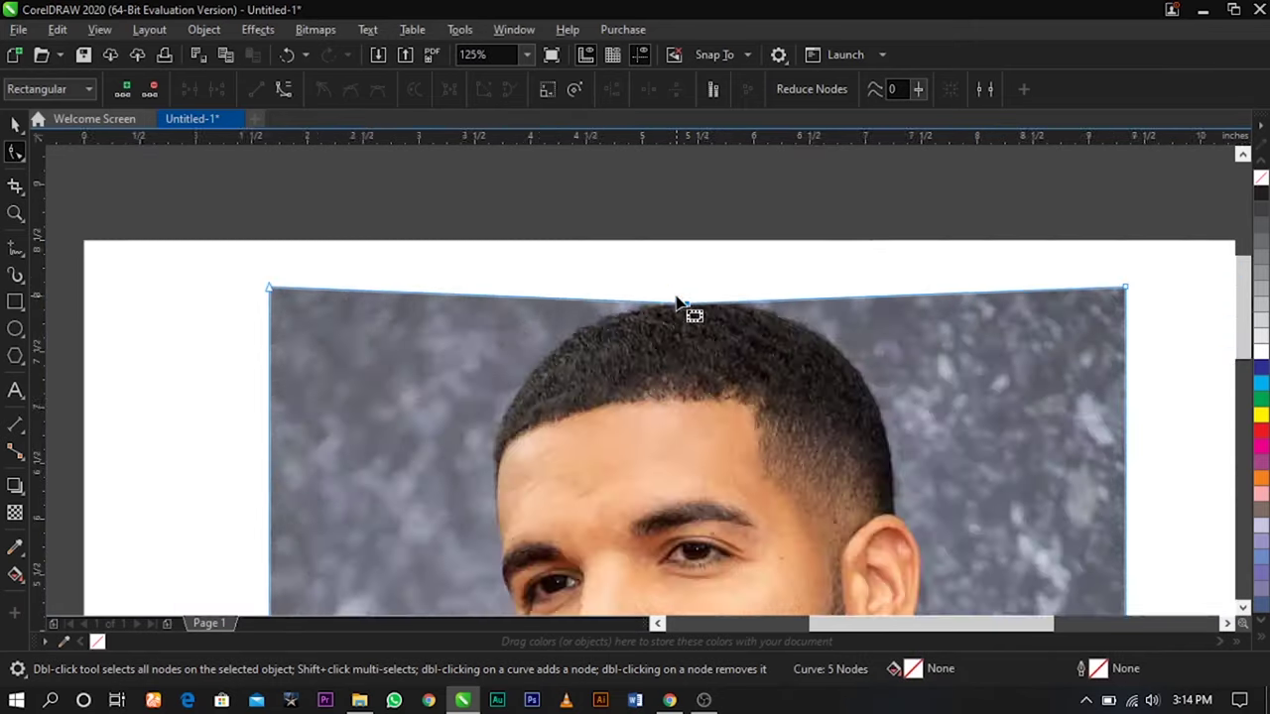
# Add a node on the photo's upper edge left of the crown and place it where the hair meets the forehead.
pyautogui.scroll(-1, 677, 303)
pyautogui.scroll(2, 640, 349)
pyautogui.scroll(-1, 426, 207)
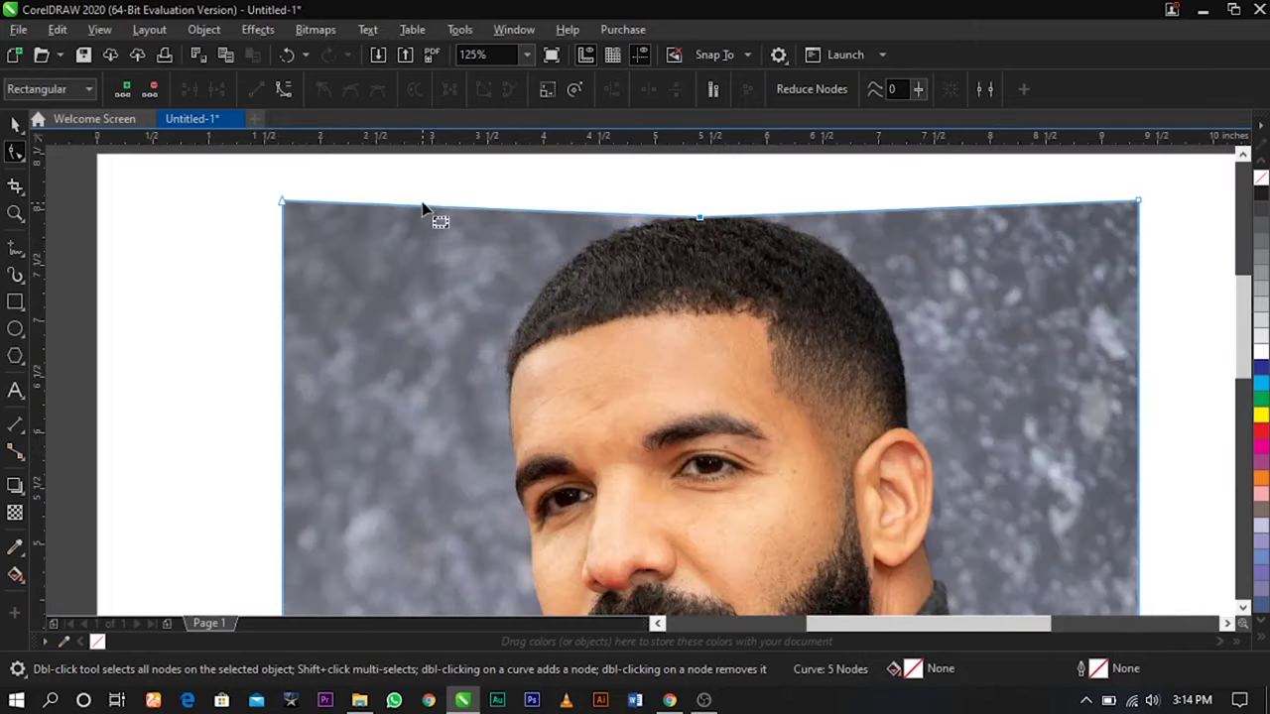
pyautogui.doubleClick(460, 210)
pyautogui.moveTo(462, 217); pyautogui.dragTo(509, 392)
# Convert the segment between the forehead and crown nodes to a curve and bend it outward around the hair.
pyautogui.rightClick(656, 264)
pyautogui.click(654, 259)
pyautogui.doubleClick(654, 259)
pyautogui.rightClick(655, 261)
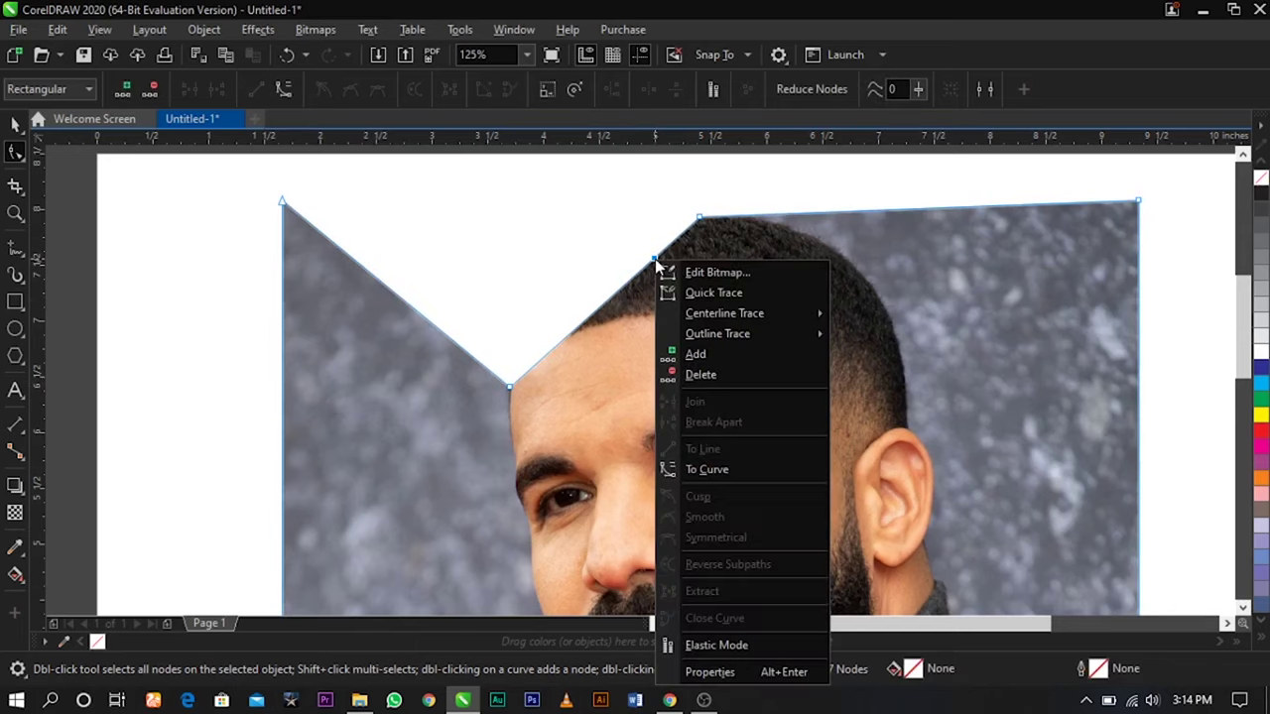
pyautogui.click(655, 260)
pyautogui.rightClick(655, 260)
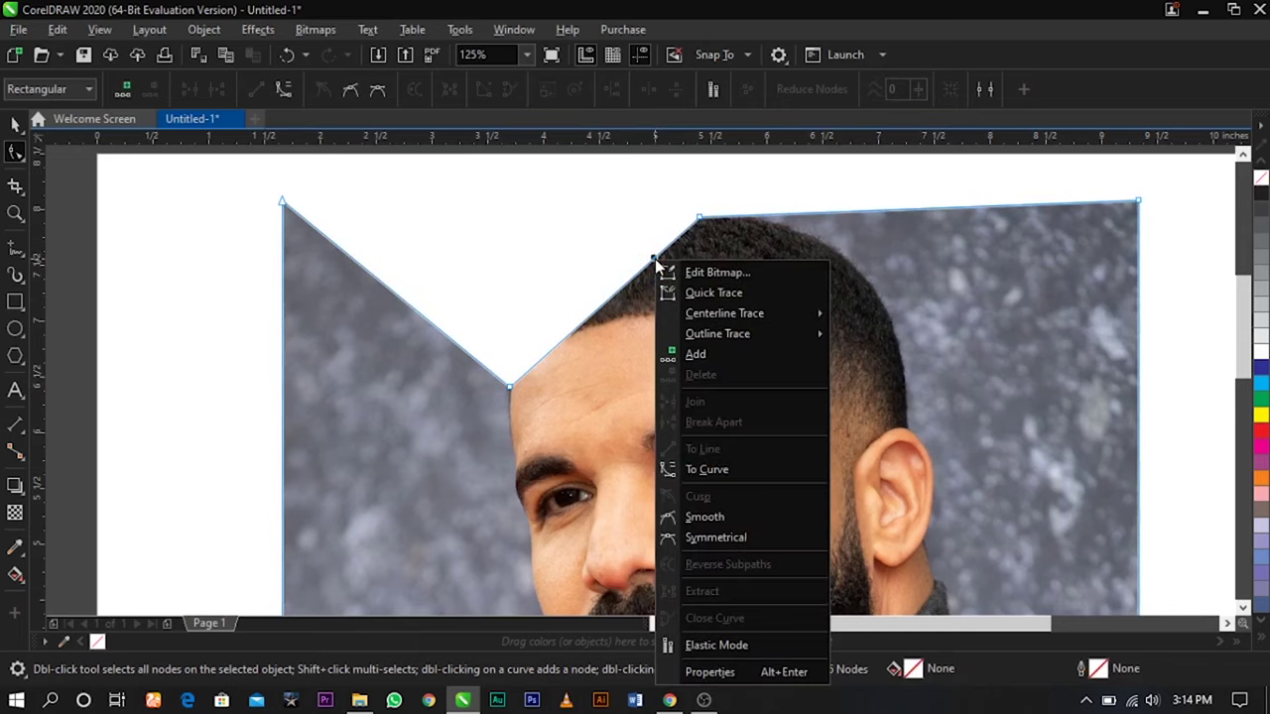
pyautogui.click(715, 469)
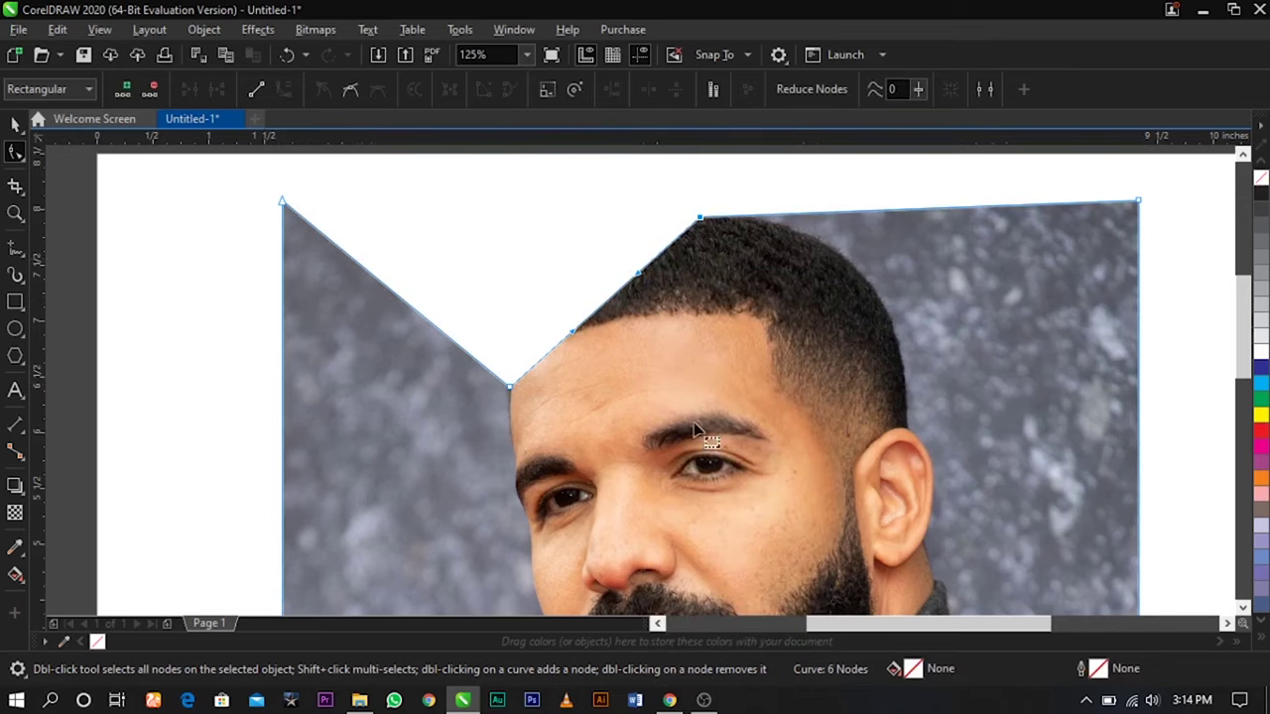
pyautogui.click(610, 303)
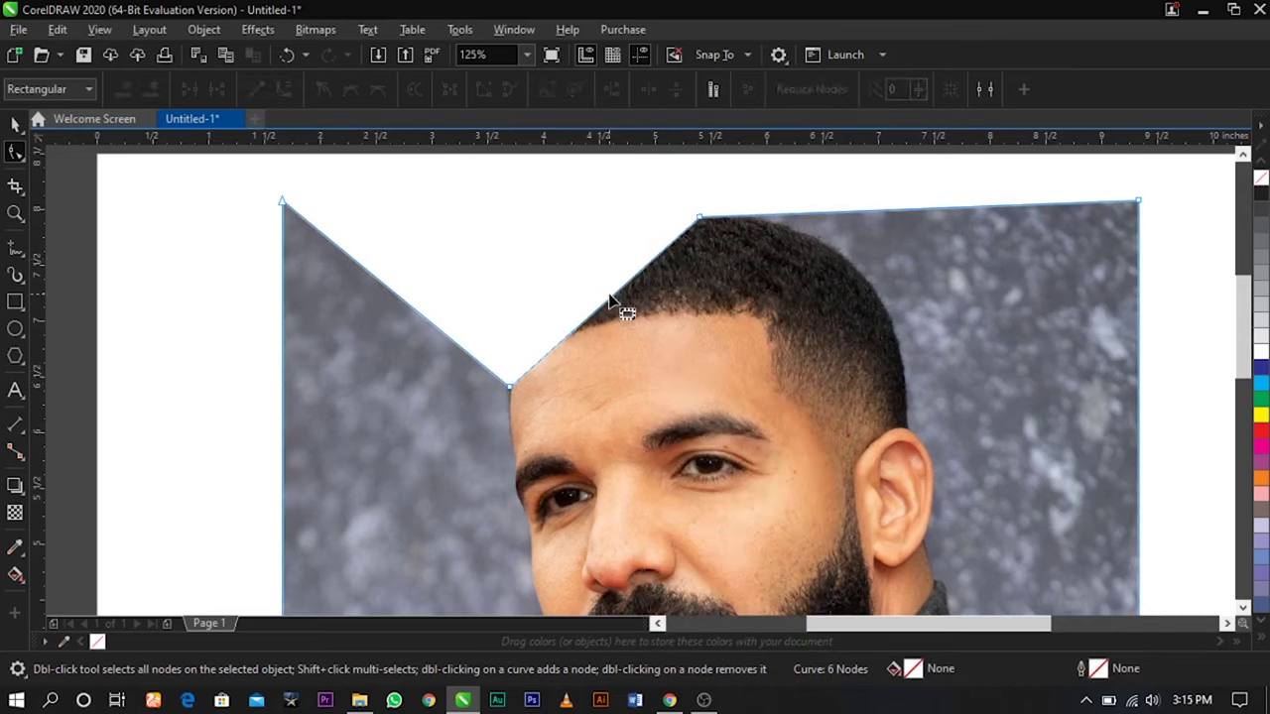
pyautogui.moveTo(610, 298); pyautogui.dragTo(557, 279)
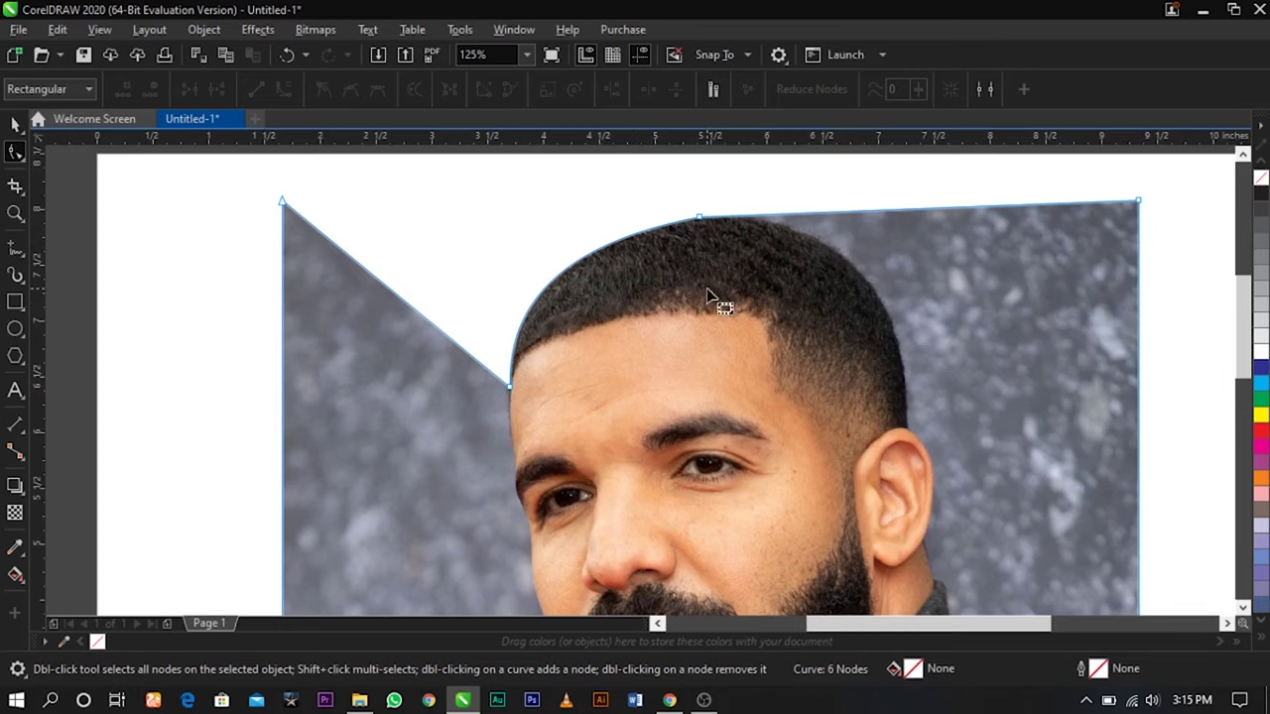
# Undo the last curve adjustment and refit the forehead-to-crown curve to the hair outline using its control handles.
pyautogui.hotkey('ctrl', 'z')
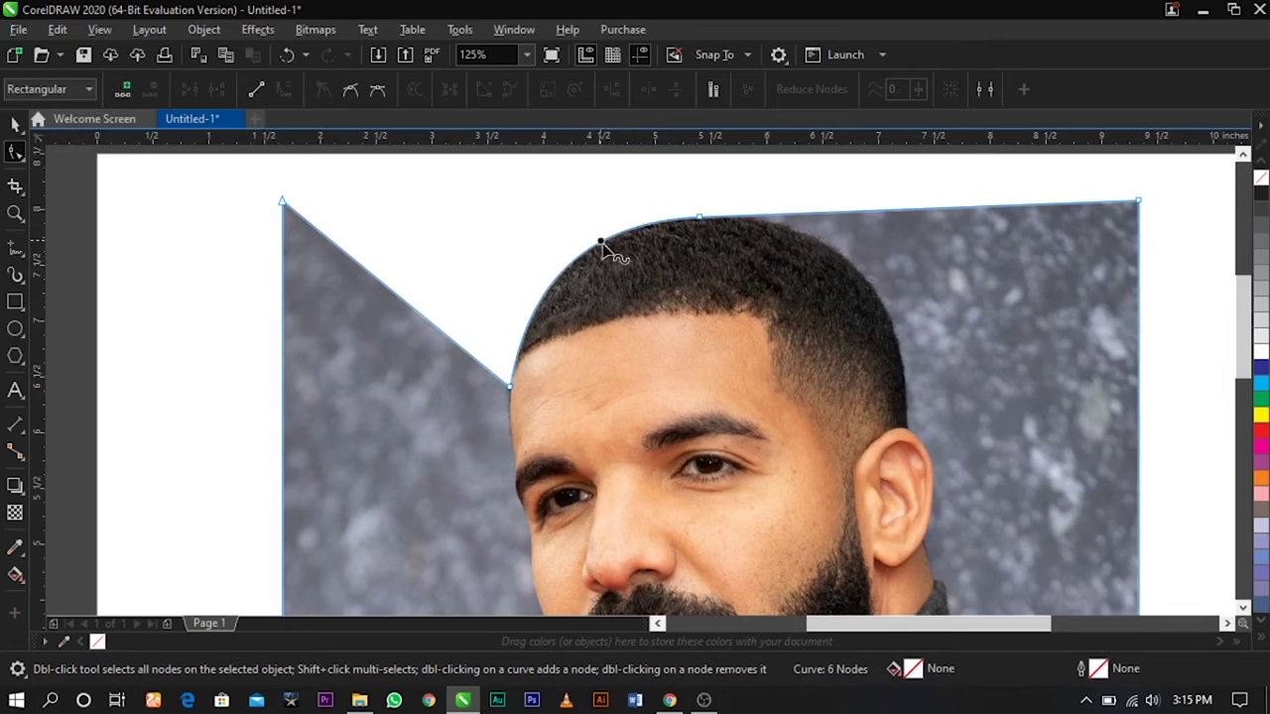
pyautogui.click(629, 245)
pyautogui.click(699, 219)
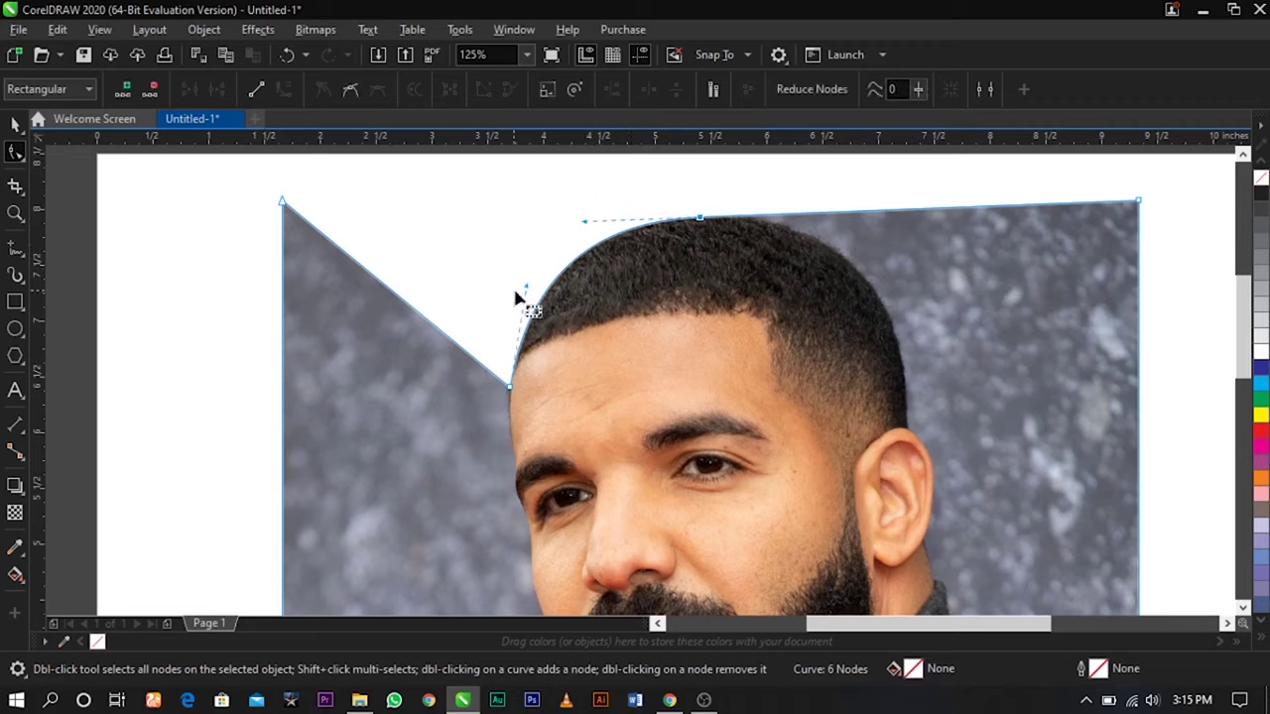
pyautogui.moveTo(526, 287); pyautogui.dragTo(498, 300)
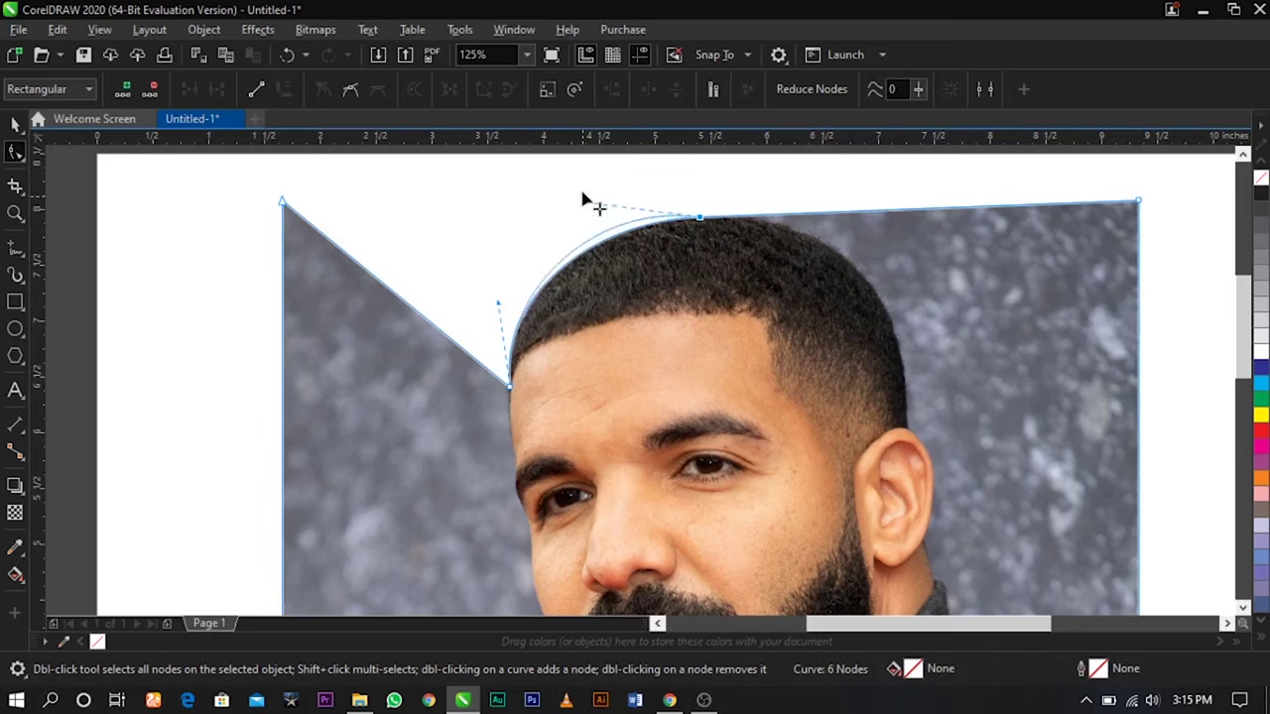
pyautogui.moveTo(583, 194); pyautogui.dragTo(600, 211)
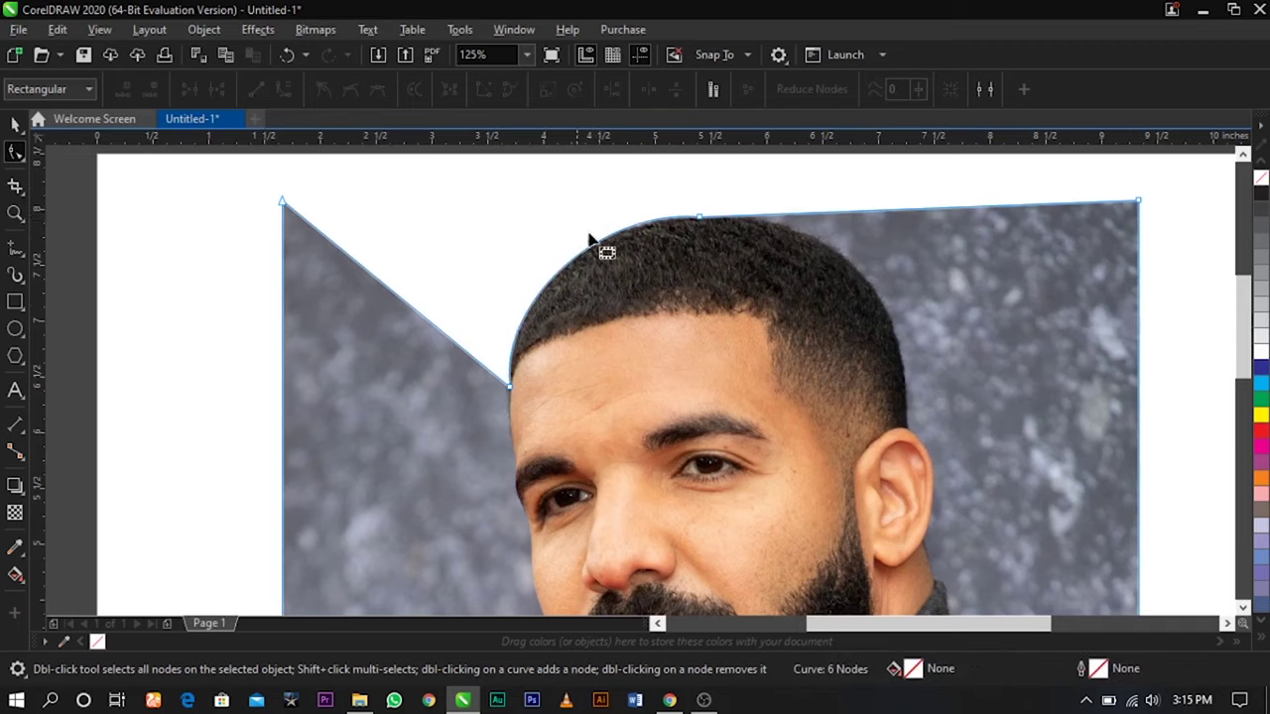
# Add a node right of the crown, place it at the top of the ear, and curve the connecting segment around the back of the hair.
pyautogui.doubleClick(805, 215)
pyautogui.moveTo(807, 212); pyautogui.dragTo(909, 429)
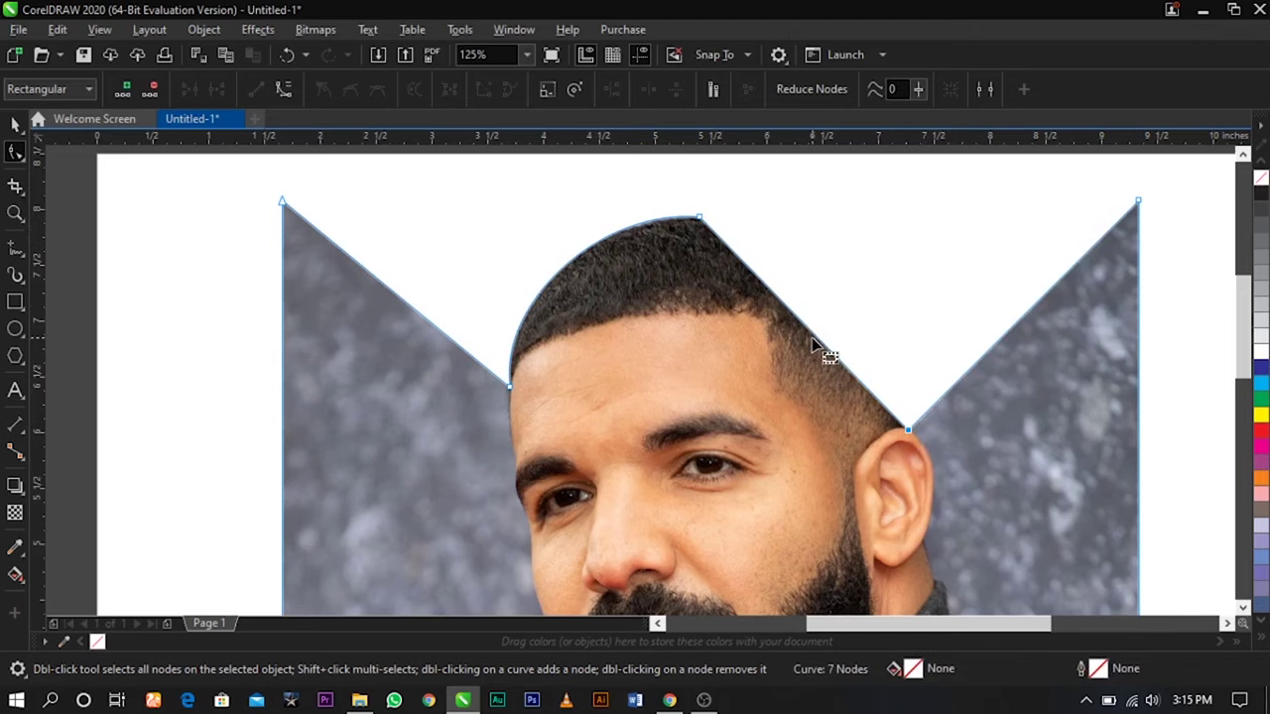
pyautogui.rightClick(812, 333)
pyautogui.click(896, 472)
pyautogui.moveTo(812, 338); pyautogui.dragTo(863, 281)
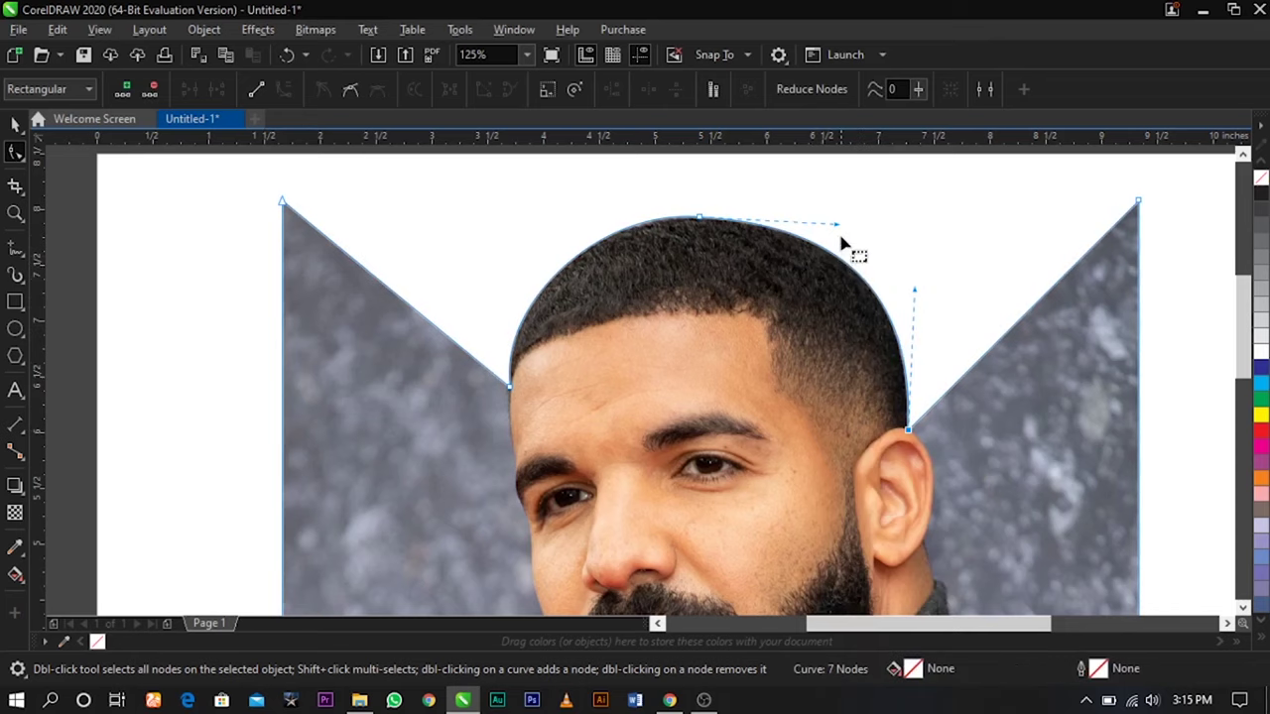
# Fine-tune the control handles of the crown-to-ear curve so it follows the hair outline.
pyautogui.moveTo(840, 227)
pyautogui.mouseDown()
pyautogui.moveTo(824, 194)
pyautogui.moveTo(825, 210)
pyautogui.mouseUp()
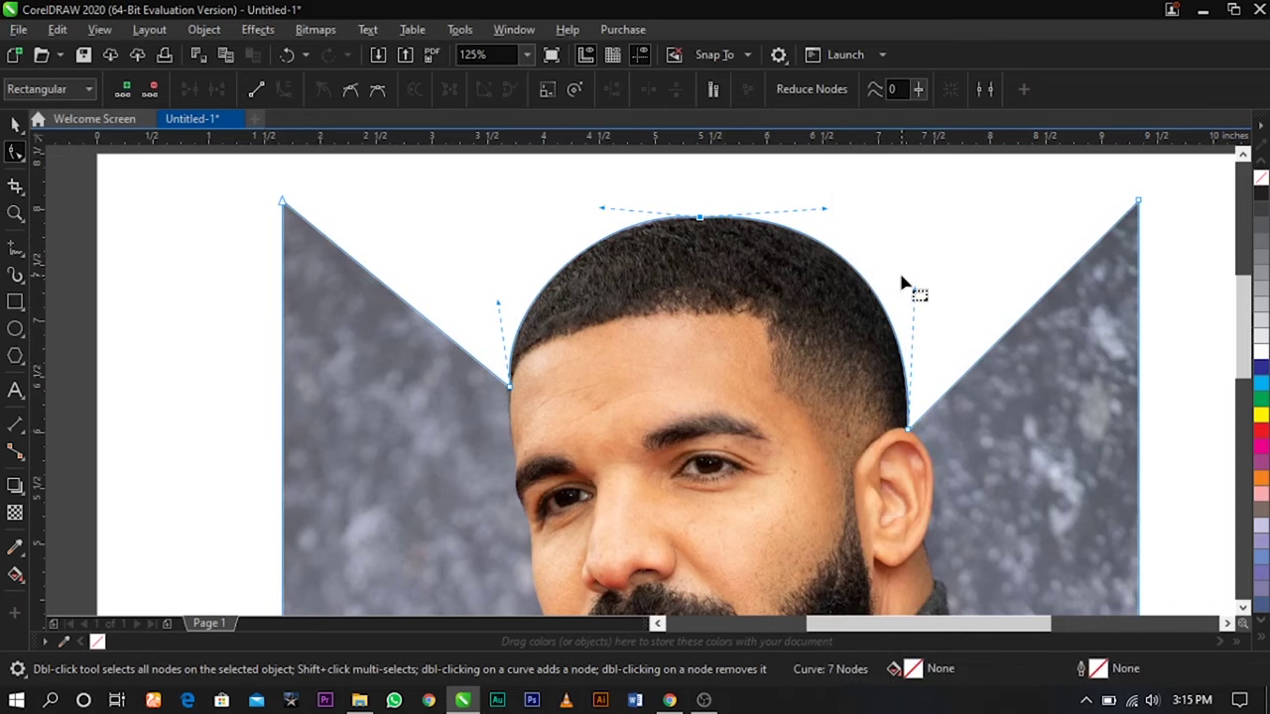
pyautogui.moveTo(916, 293); pyautogui.dragTo(917, 287)
pyautogui.click(726, 227)
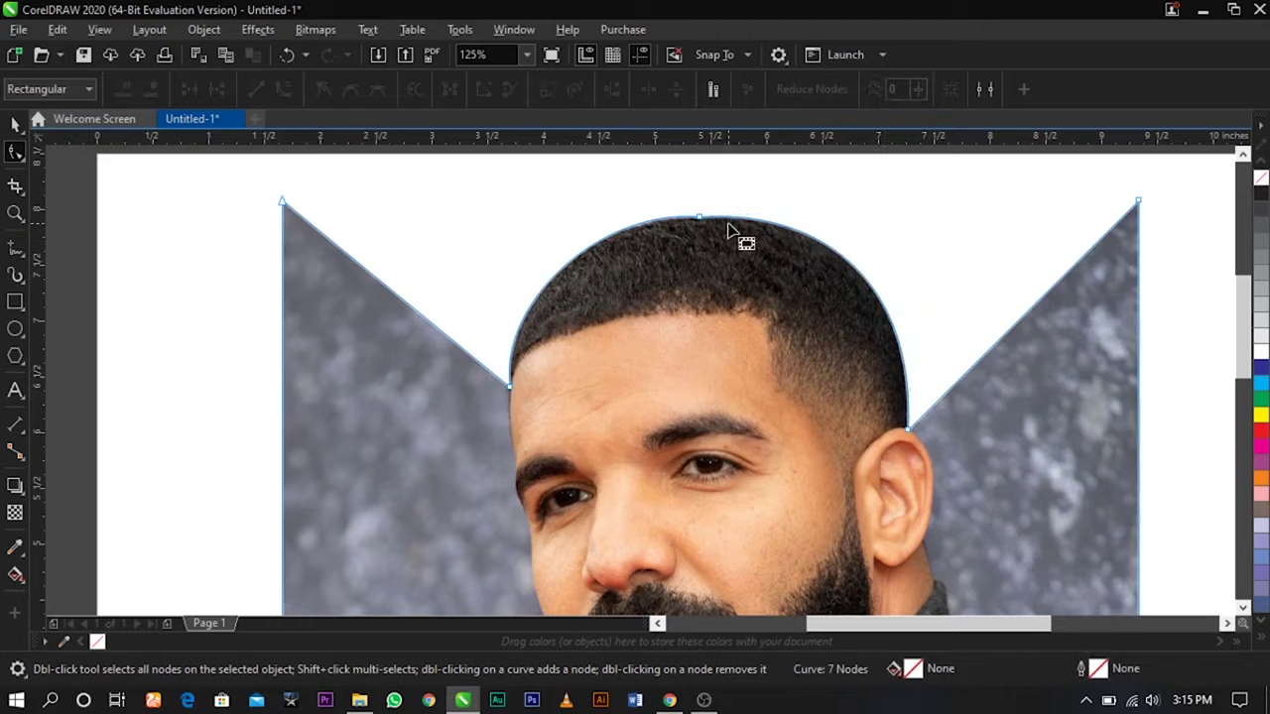
# Add a node on the edge beside the top of the ear and move it down to where the earlobe meets the neck.
pyautogui.scroll(-4, 726, 227)
pyautogui.scroll(5, 930, 333)
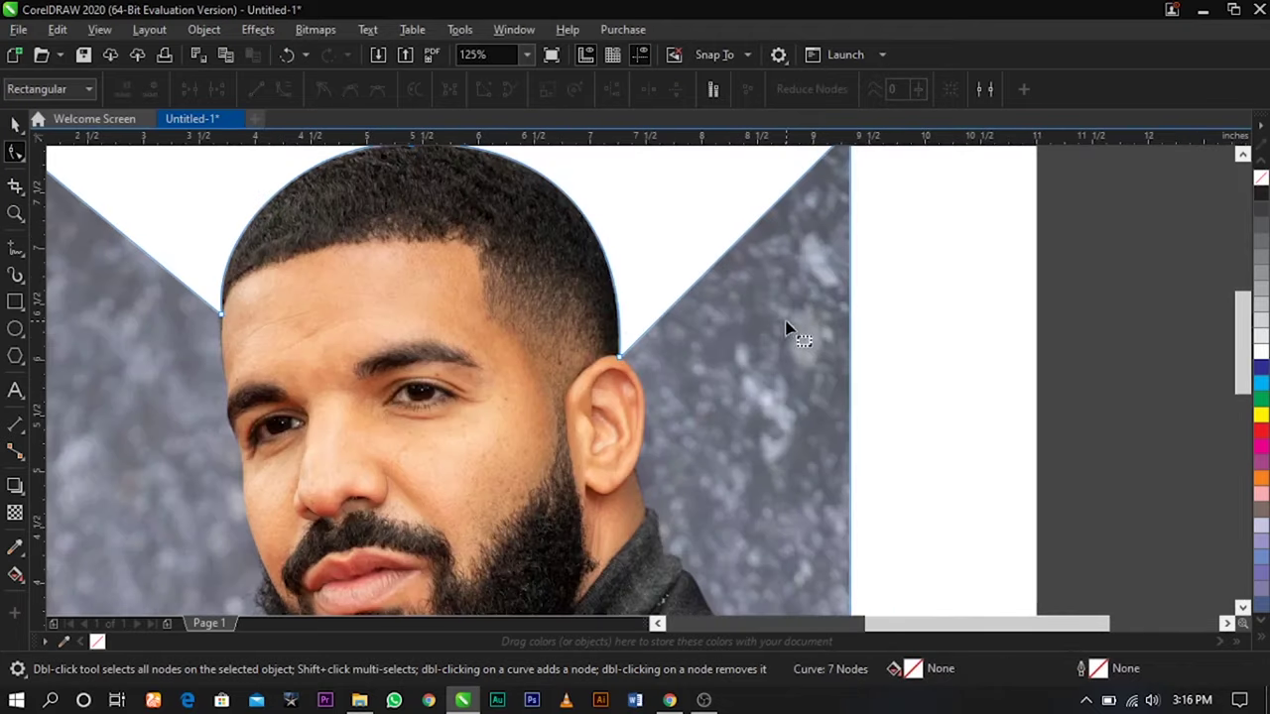
pyautogui.scroll(2, 599, 367)
pyautogui.click(656, 321)
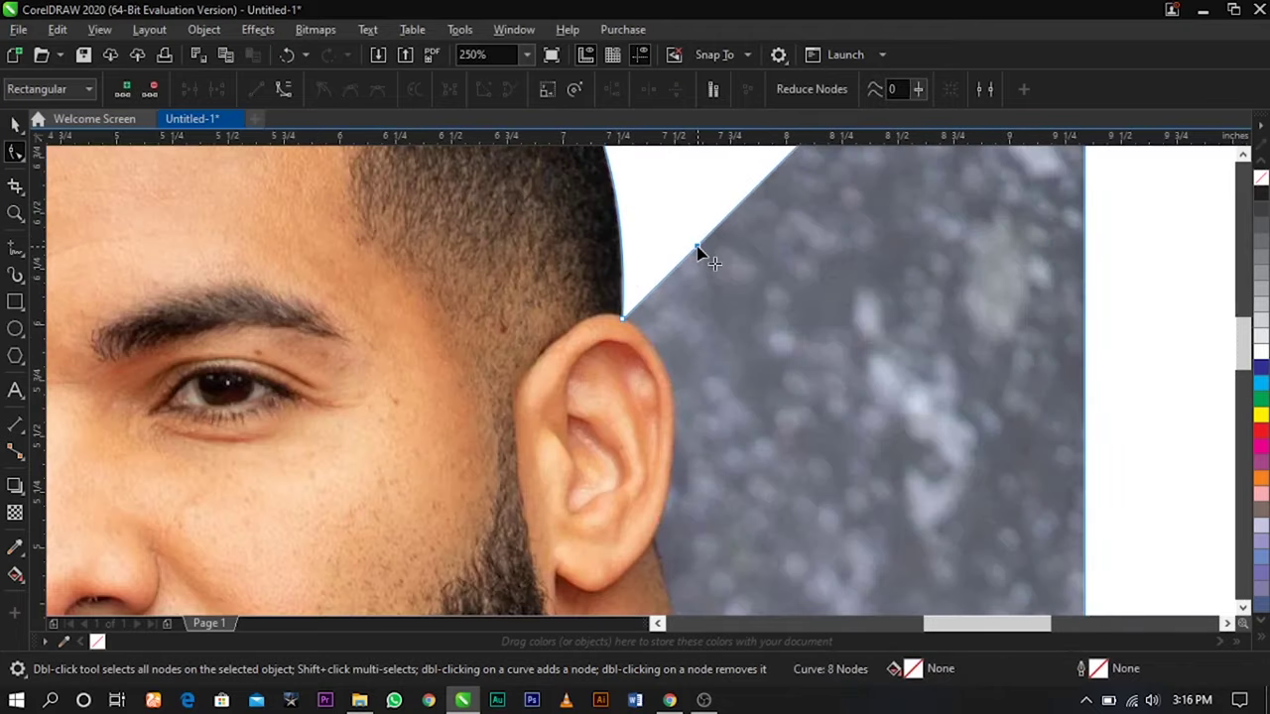
pyautogui.moveTo(697, 250); pyautogui.dragTo(664, 538)
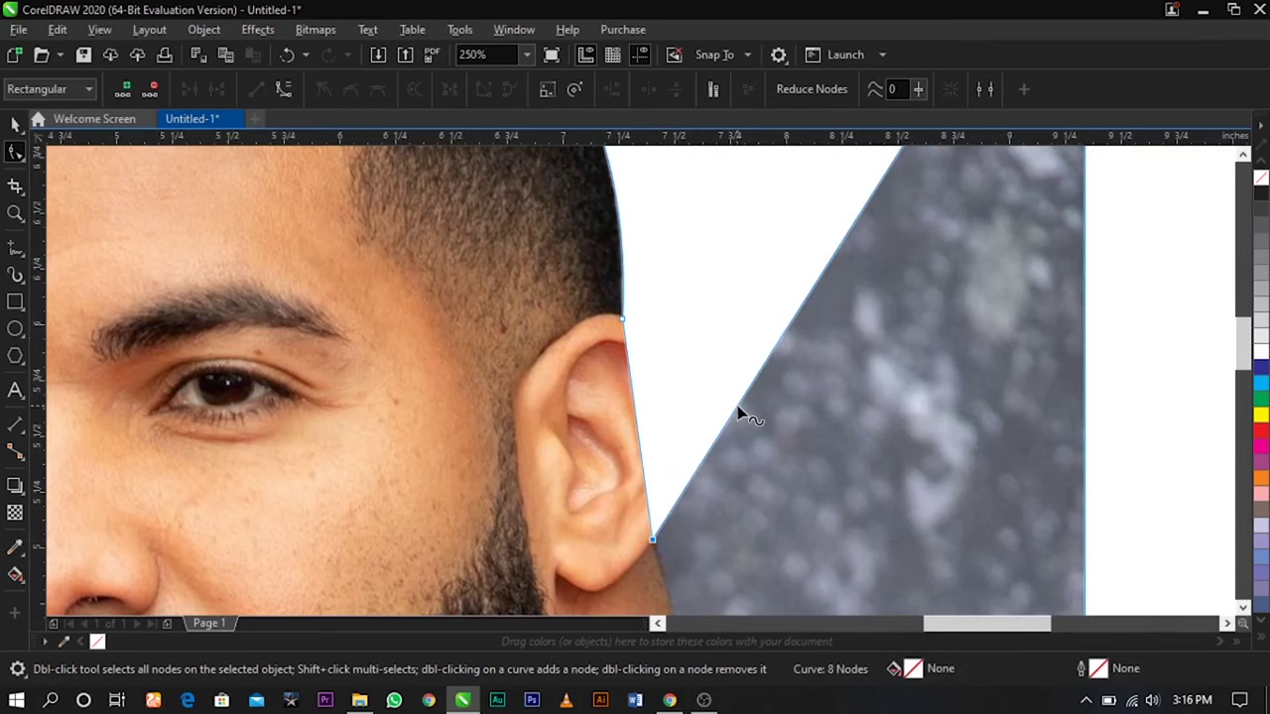
# Convert the segment beside the ear to a curve and shape its control handles around the ear's outer contour.
pyautogui.click(635, 417)
pyautogui.rightClick(636, 416)
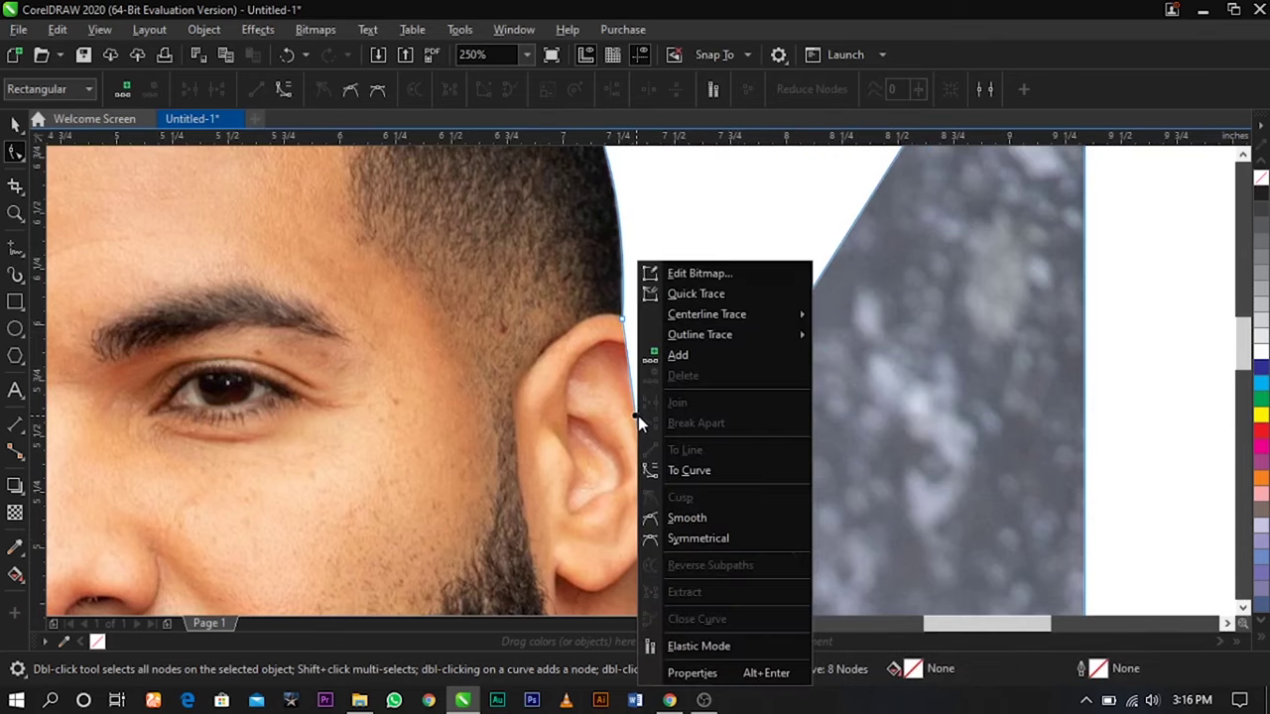
pyautogui.click(684, 470)
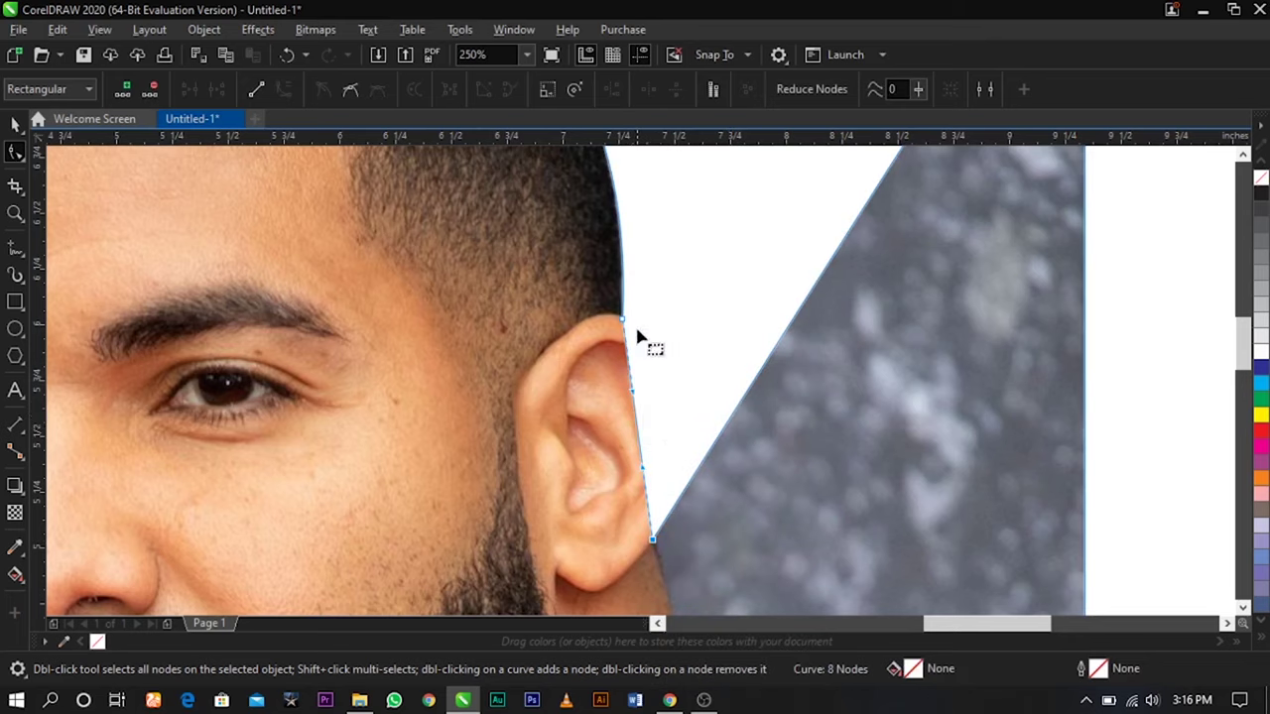
pyautogui.moveTo(636, 400); pyautogui.dragTo(780, 241)
pyautogui.moveTo(643, 475); pyautogui.dragTo(783, 525)
pyautogui.moveTo(780, 241); pyautogui.dragTo(650, 320)
pyautogui.moveTo(784, 527); pyautogui.dragTo(690, 434)
pyautogui.moveTo(668, 321)
pyautogui.mouseDown()
pyautogui.moveTo(673, 338)
pyautogui.moveTo(683, 335)
pyautogui.mouseUp()
# Move the photo's upper-right corner node down to the shoulder, and place a new node where the neck meets the collar.
pyautogui.scroll(-4, 695, 334)
pyautogui.moveTo(851, 193); pyautogui.dragTo(853, 463)
pyautogui.scroll(6, 769, 401)
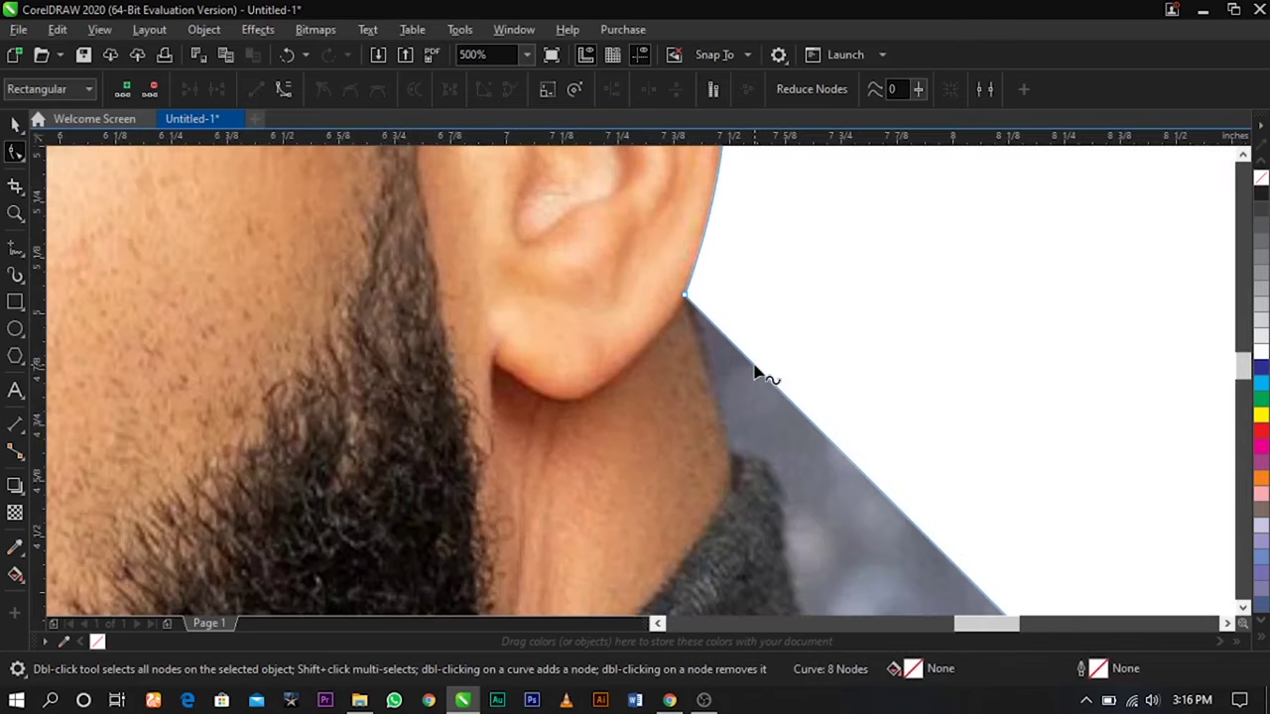
pyautogui.doubleClick(756, 371)
pyautogui.moveTo(754, 369); pyautogui.dragTo(733, 461)
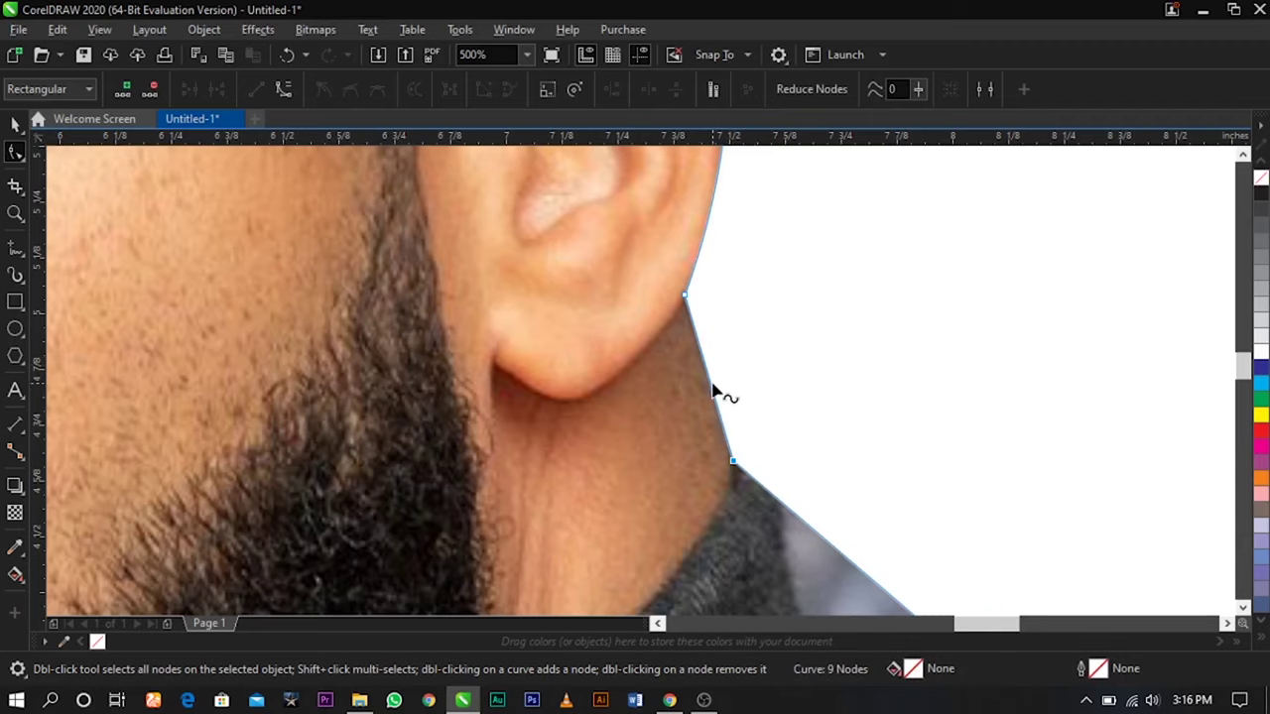
# Convert the segment between the earlobe and collar nodes to a curve and bend it along the neck.
pyautogui.rightClick(712, 388)
pyautogui.click(771, 467)
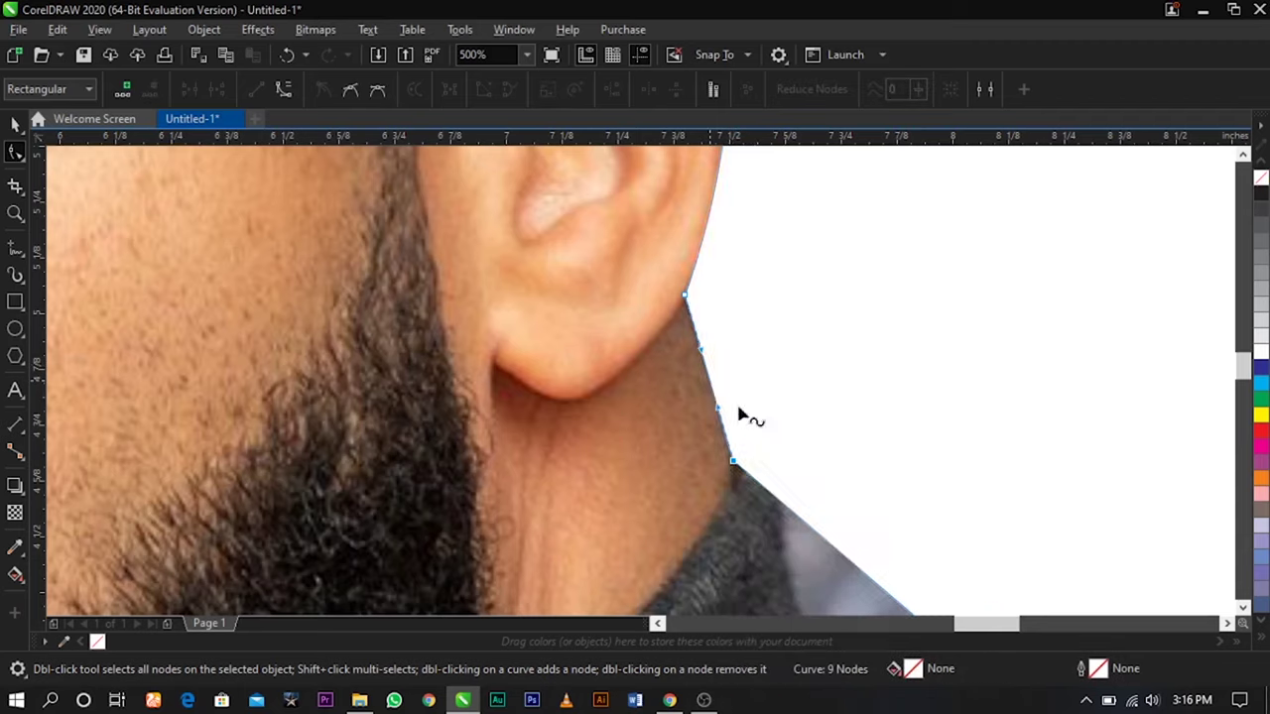
pyautogui.moveTo(714, 388)
pyautogui.mouseDown()
pyautogui.moveTo(732, 371)
pyautogui.moveTo(703, 377)
pyautogui.mouseUp()
# Add a node on the edge below the neck and move it to the outer edge of the turtleneck collar above the jacket.
pyautogui.scroll(-2, 704, 378)
pyautogui.scroll(1, 756, 442)
pyautogui.scroll(2, 756, 451)
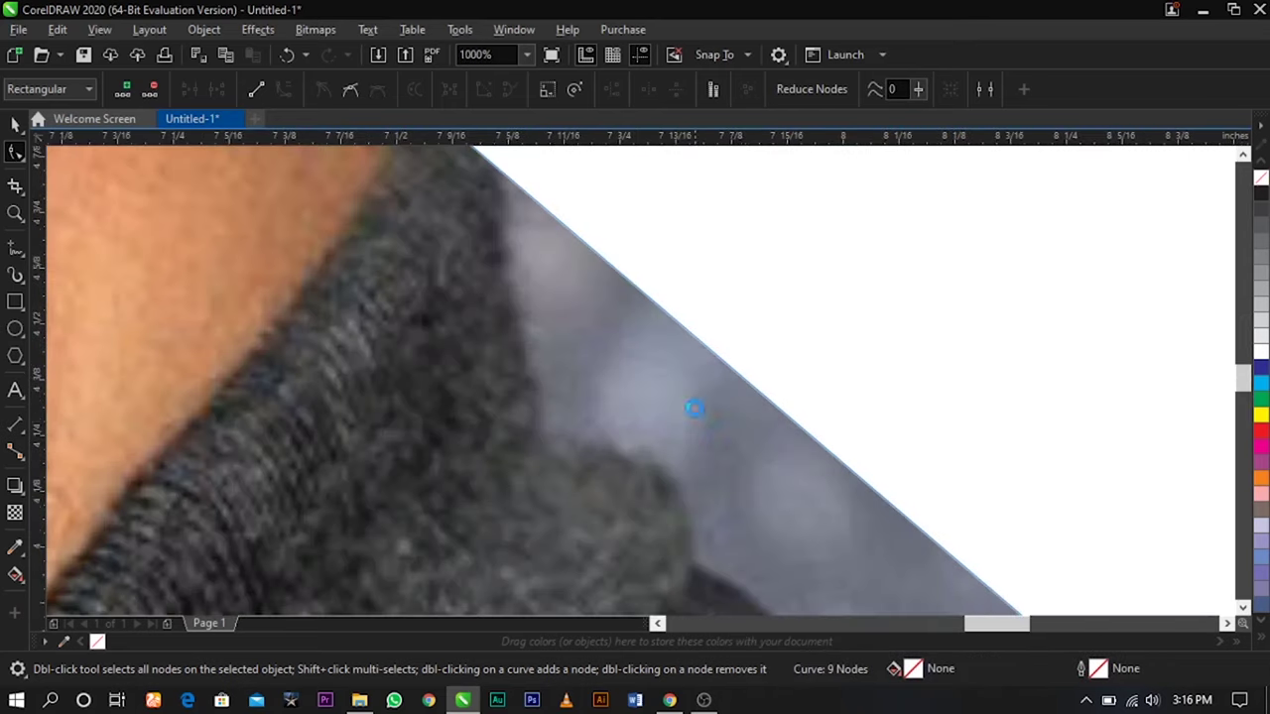
pyautogui.scroll(-2, 694, 420)
pyautogui.scroll(2, 658, 377)
pyautogui.doubleClick(682, 374)
pyautogui.moveTo(682, 374); pyautogui.dragTo(638, 406)
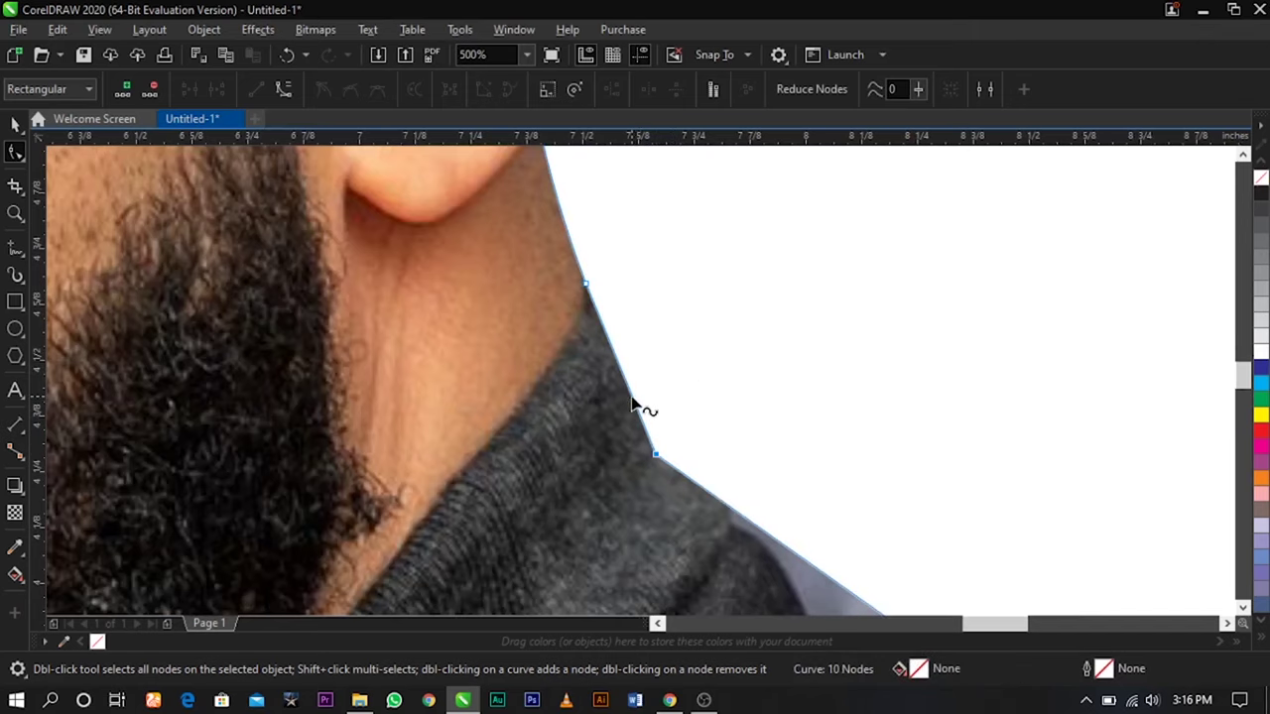
# Convert the segment beside the turtleneck collar to a curve and adjust its control handles to the collar's contour.
pyautogui.rightClick(635, 402)
pyautogui.click(717, 470)
pyautogui.moveTo(629, 388); pyautogui.dragTo(621, 347)
pyautogui.moveTo(619, 289); pyautogui.dragTo(658, 278)
pyautogui.scroll(-4, 657, 277)
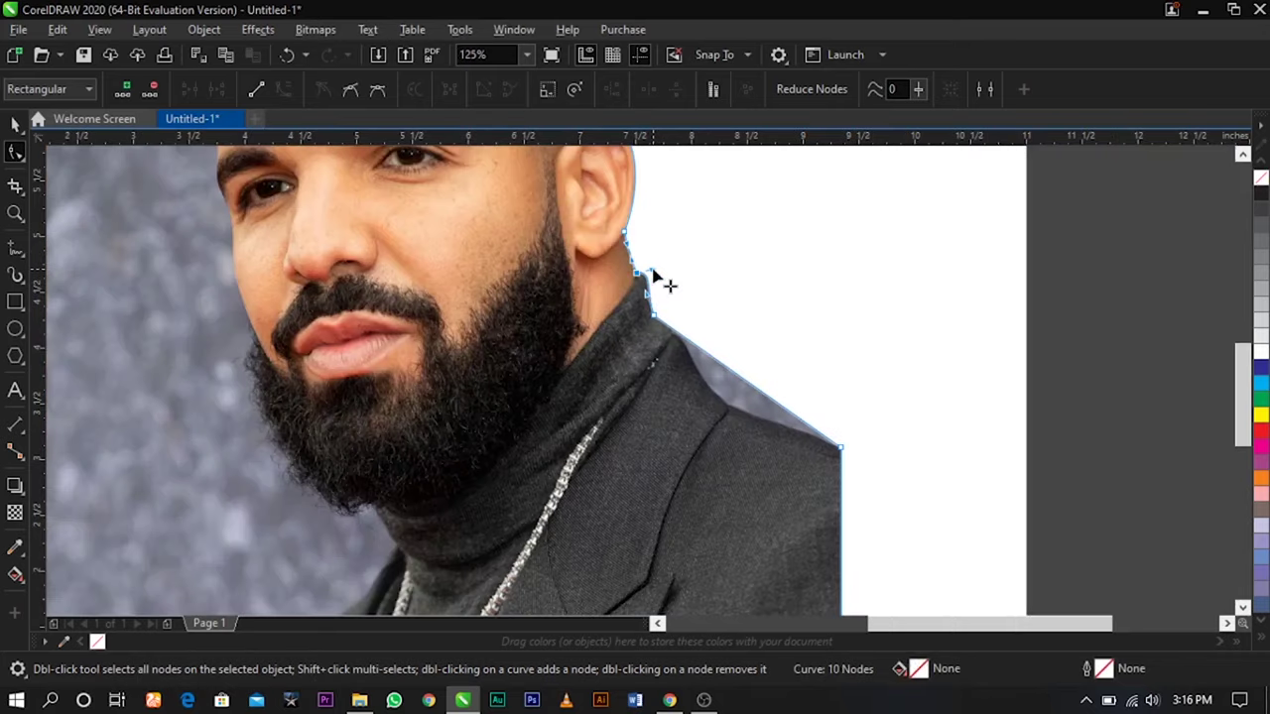
# Add a node where the turtleneck collar meets the jacket lapel, and convert the segment above it to a curve bent along the collar's fold.
pyautogui.scroll(2, 731, 352)
pyautogui.doubleClick(711, 380)
pyautogui.moveTo(711, 380); pyautogui.dragTo(612, 318)
pyautogui.scroll(2, 599, 287)
pyautogui.rightClick(586, 322)
pyautogui.click(649, 459)
pyautogui.moveTo(588, 327)
pyautogui.mouseDown()
pyautogui.moveTo(618, 264)
pyautogui.moveTo(600, 312)
pyautogui.mouseUp()
pyautogui.scroll(-2, 605, 312)
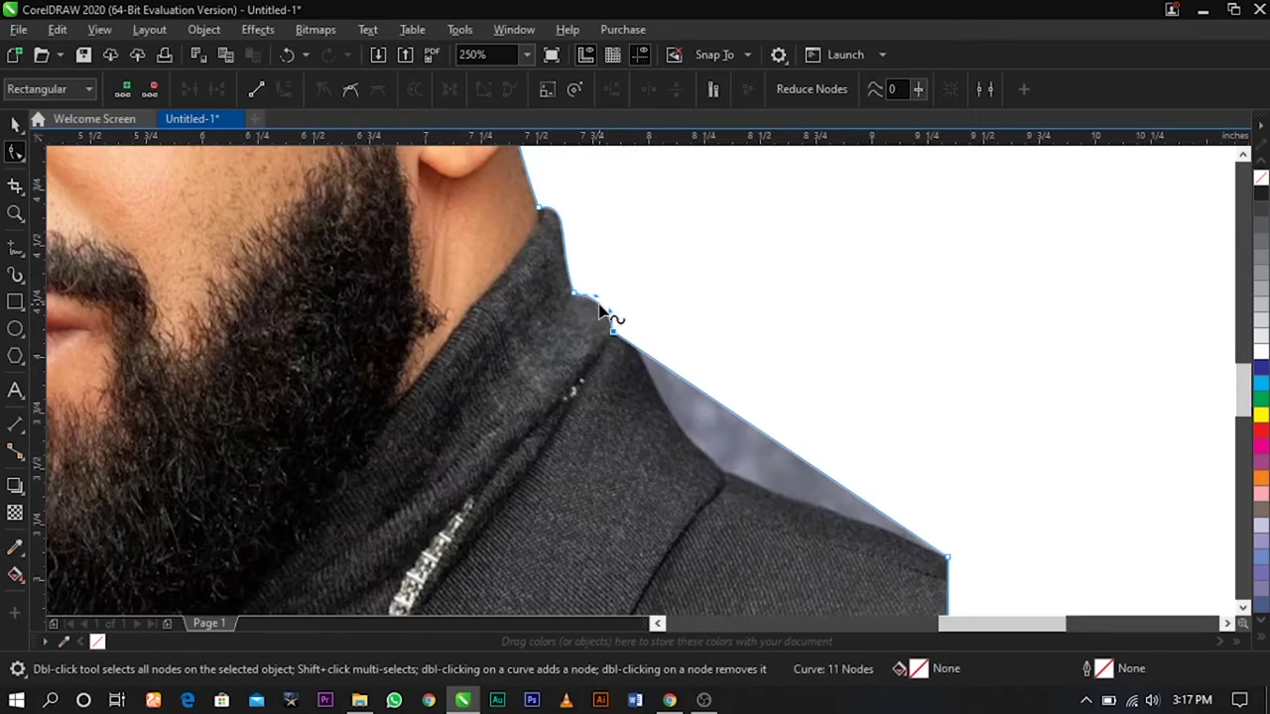
# Add a node at the jacket's shoulder seam and bend the segment from the collar into a curve along the lapel's edge.
pyautogui.scroll(1, 734, 412)
pyautogui.doubleClick(701, 384)
pyautogui.moveTo(702, 384); pyautogui.dragTo(596, 380)
pyautogui.rightClick(540, 307)
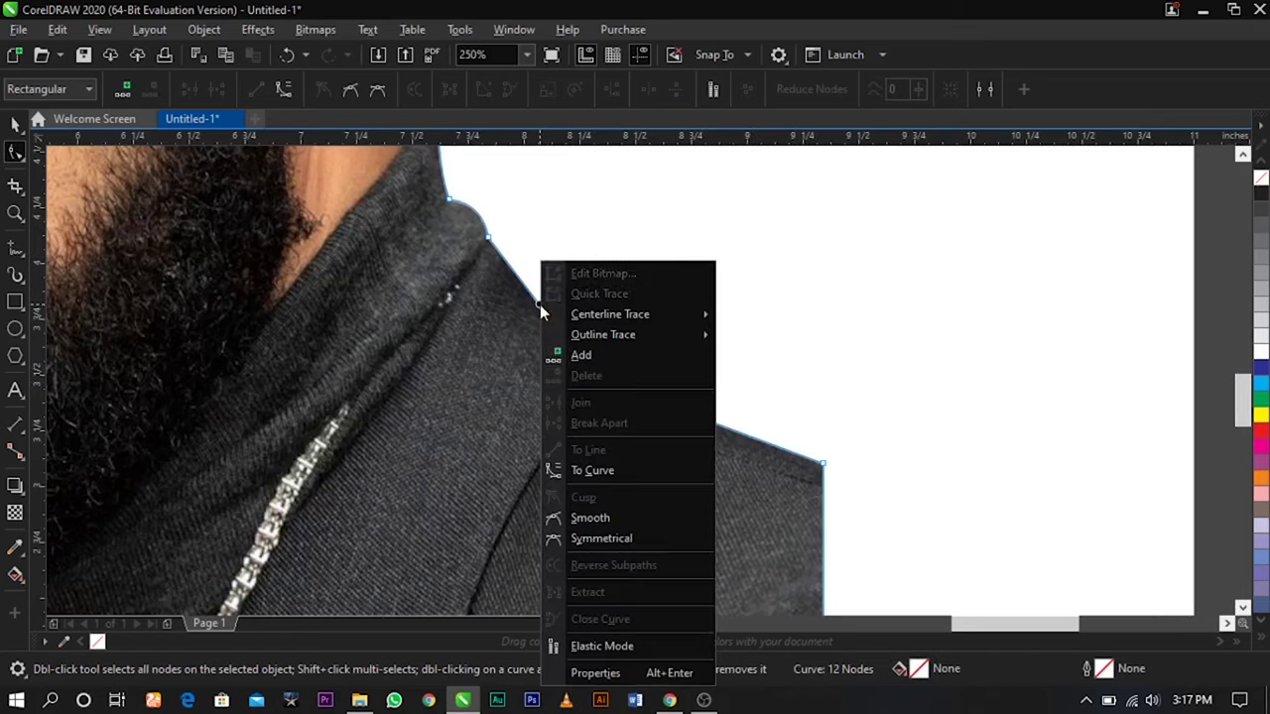
pyautogui.click(606, 463)
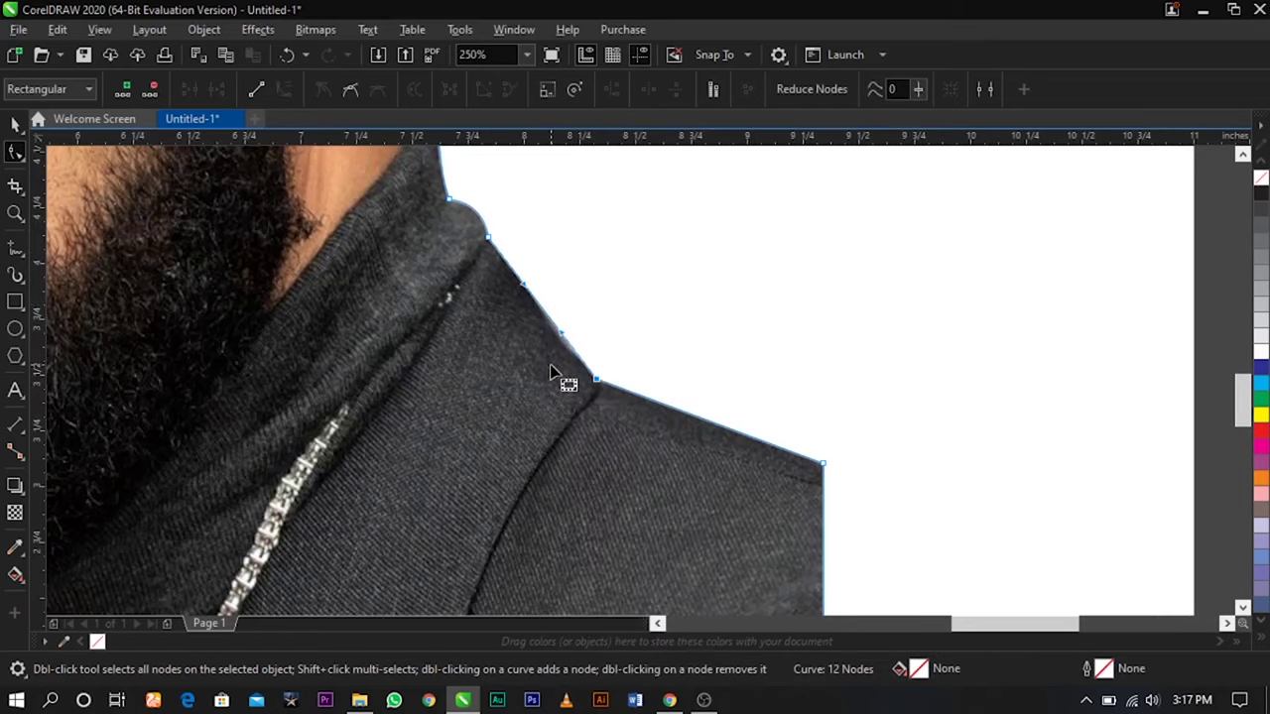
pyautogui.moveTo(560, 338); pyautogui.dragTo(534, 334)
pyautogui.scroll(-2, 635, 337)
pyautogui.scroll(2, 665, 377)
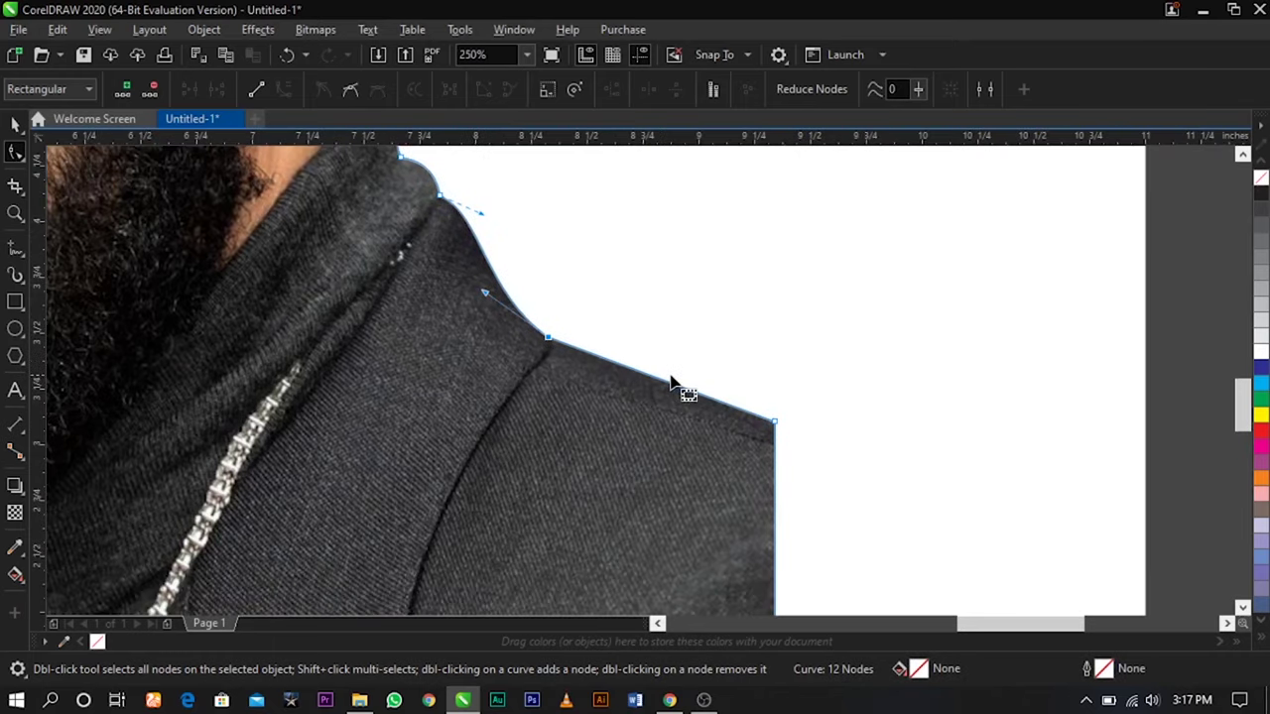
# Convert the segment along the top of the jacket shoulder to a curve and bend it slightly to the shoulder line.
pyautogui.click(675, 389)
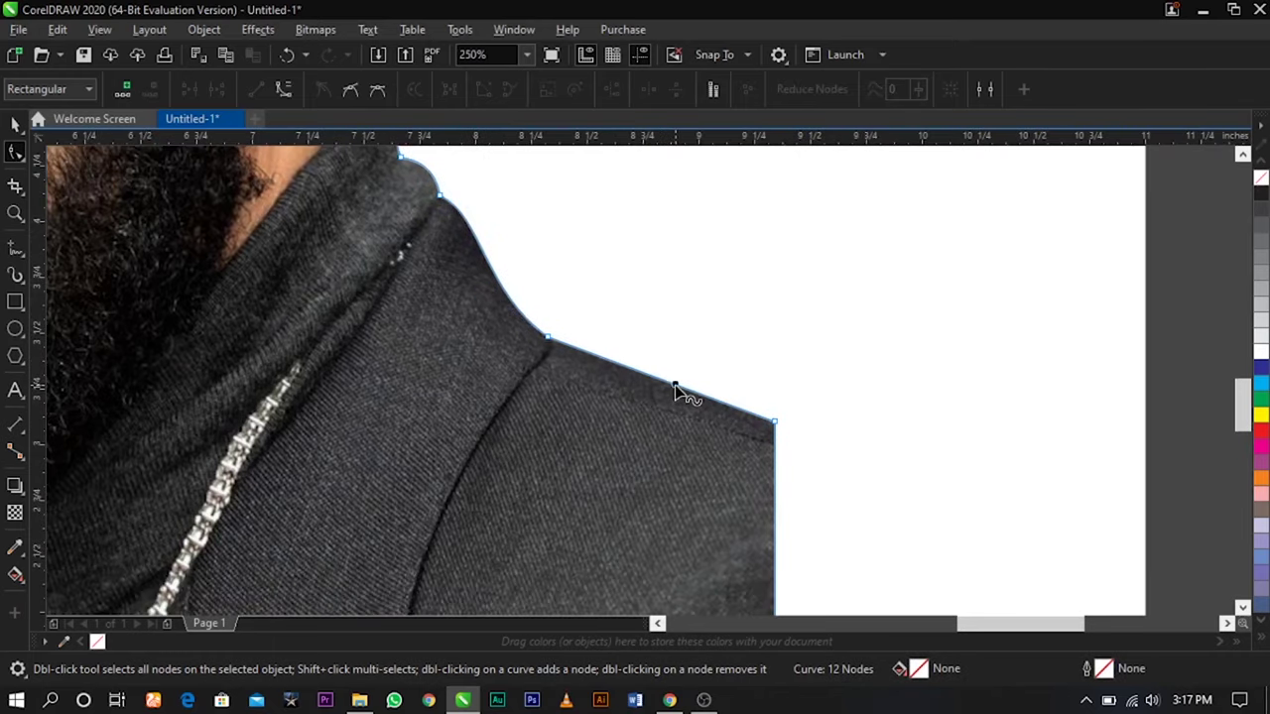
pyautogui.rightClick(675, 389)
pyautogui.click(745, 476)
pyautogui.moveTo(685, 391)
pyautogui.mouseDown()
pyautogui.moveTo(714, 321)
pyautogui.moveTo(694, 331)
pyautogui.moveTo(691, 393)
pyautogui.mouseUp()
pyautogui.scroll(-2, 870, 367)
pyautogui.scroll(-1, 546, 204)
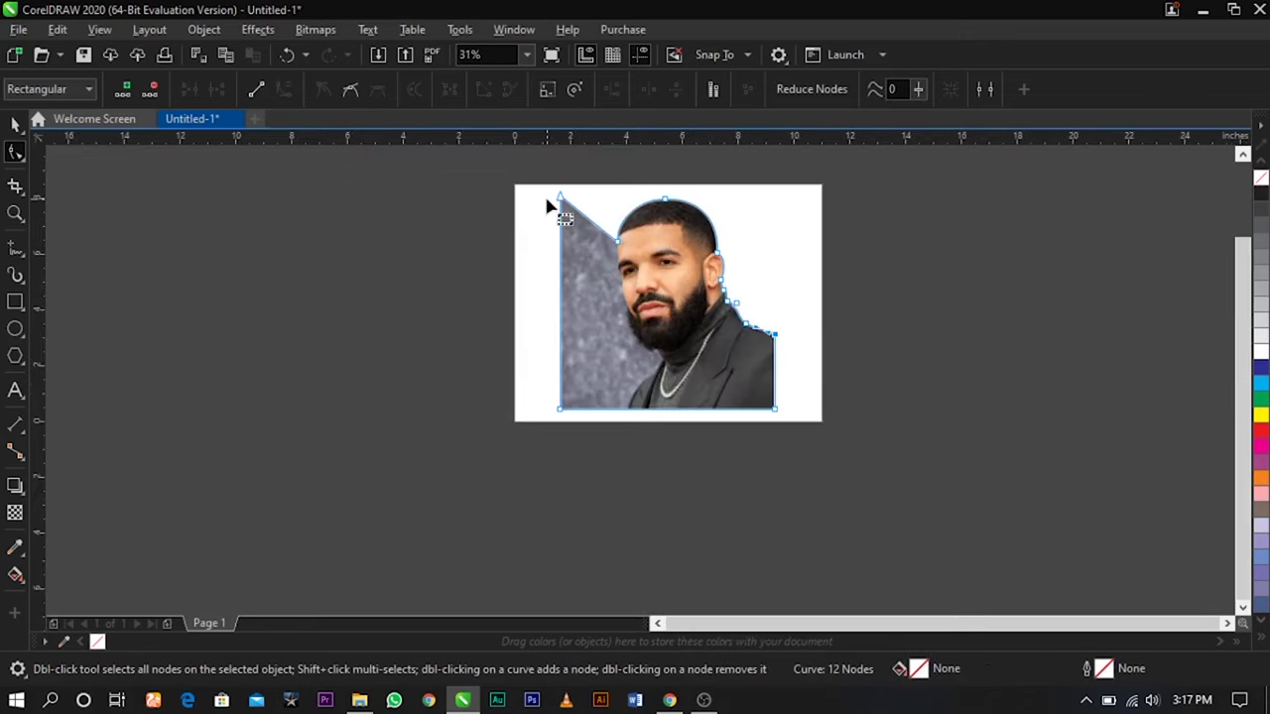
# Move the photo's upper-left corner node straight down, and place a new node at the face edge beside the eyebrow.
pyautogui.scroll(3, 560, 200)
pyautogui.moveTo(470, 206); pyautogui.dragTo(470, 561)
pyautogui.scroll(2, 670, 394)
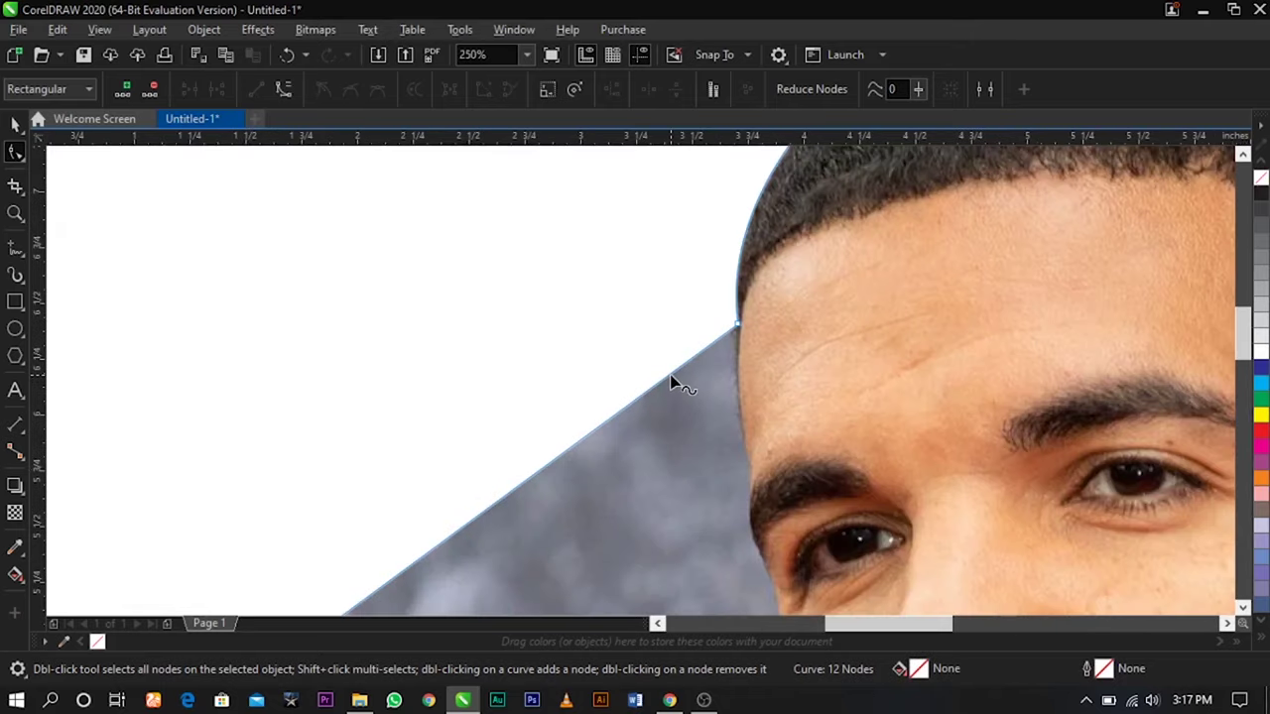
pyautogui.moveTo(671, 377); pyautogui.dragTo(751, 485)
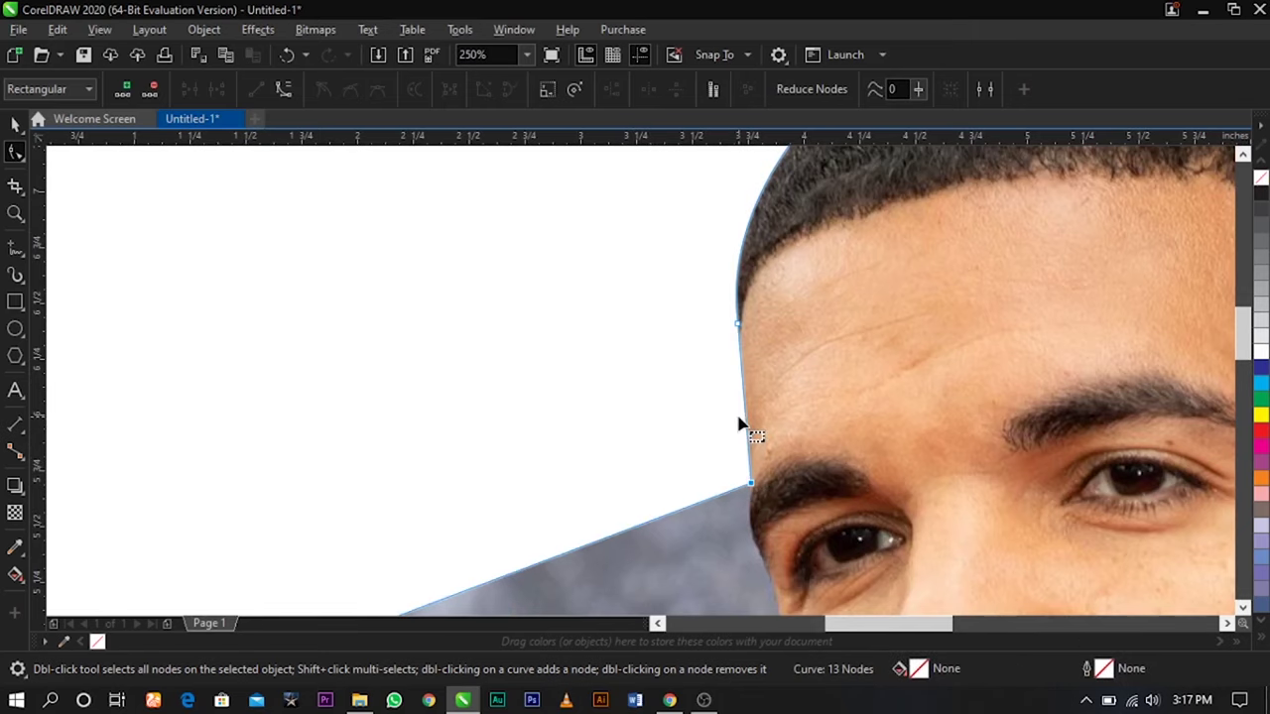
# Convert the segment between the hairline and eyebrow nodes to a curve and adjust its control handles to the forehead's contour.
pyautogui.rightClick(745, 416)
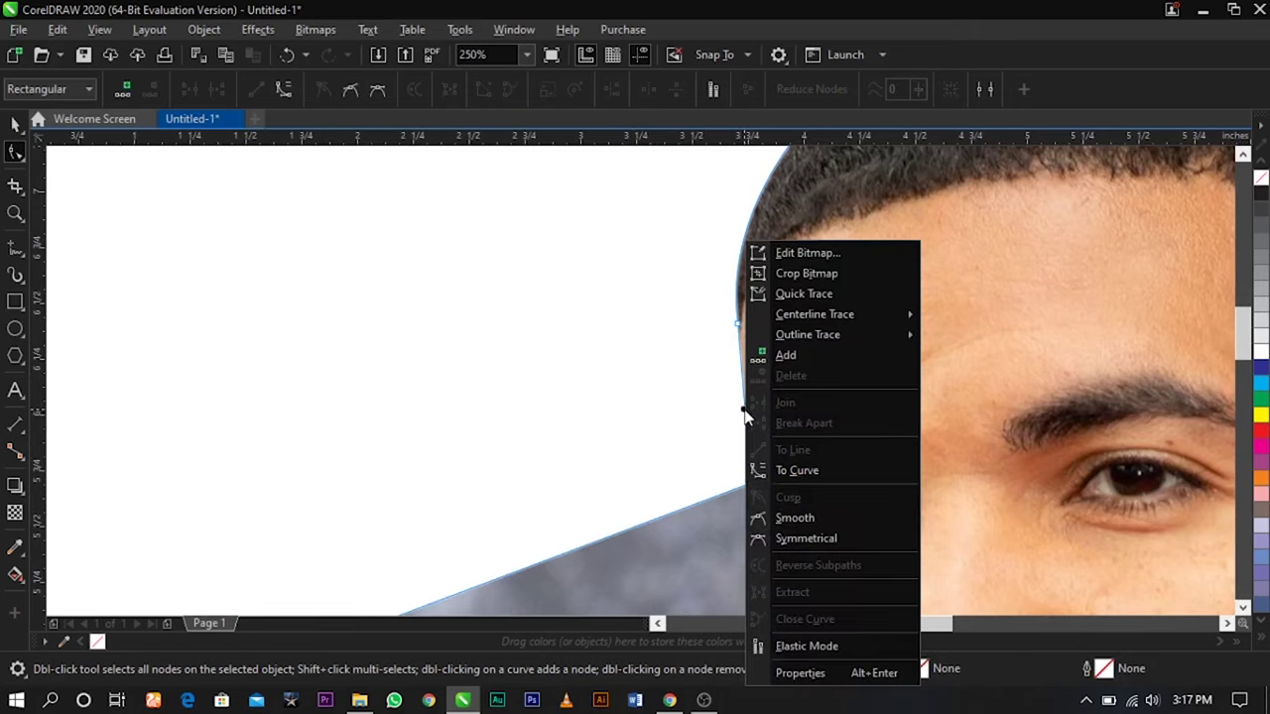
pyautogui.click(812, 464)
pyautogui.moveTo(693, 402); pyautogui.dragTo(734, 394)
pyautogui.scroll(5, 739, 404)
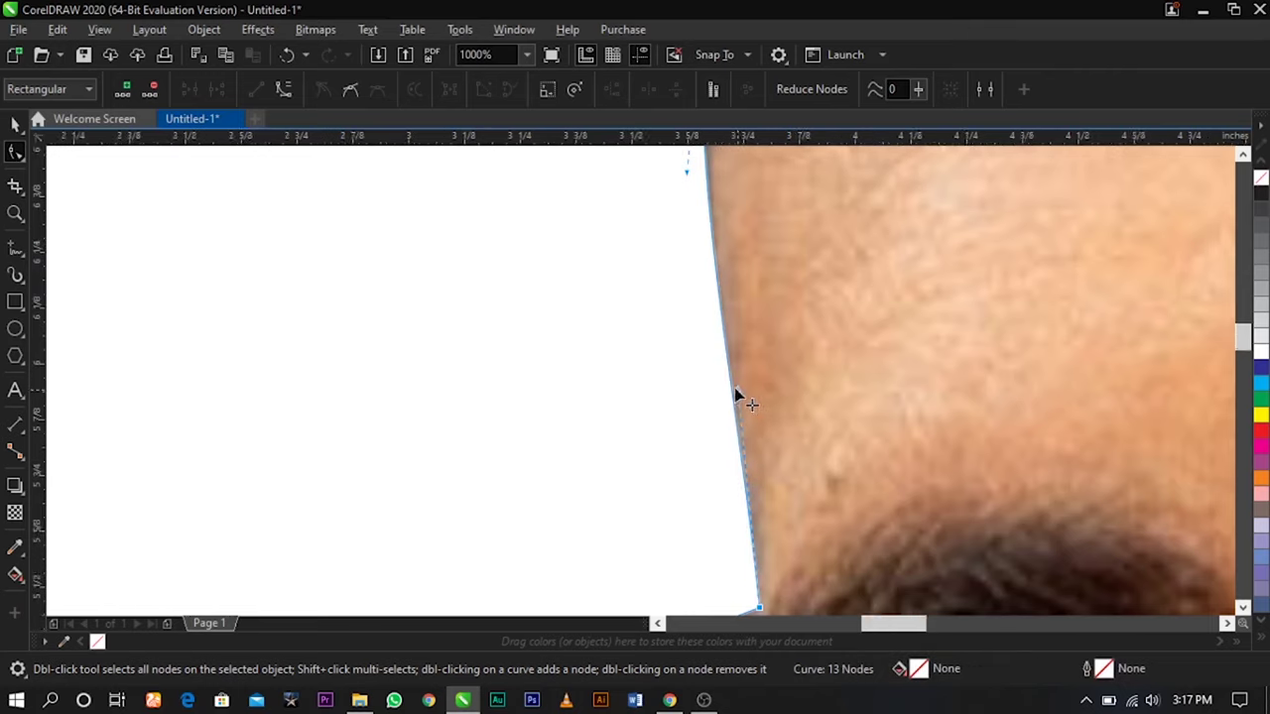
pyautogui.scroll(-5, 745, 261)
pyautogui.scroll(5, 717, 391)
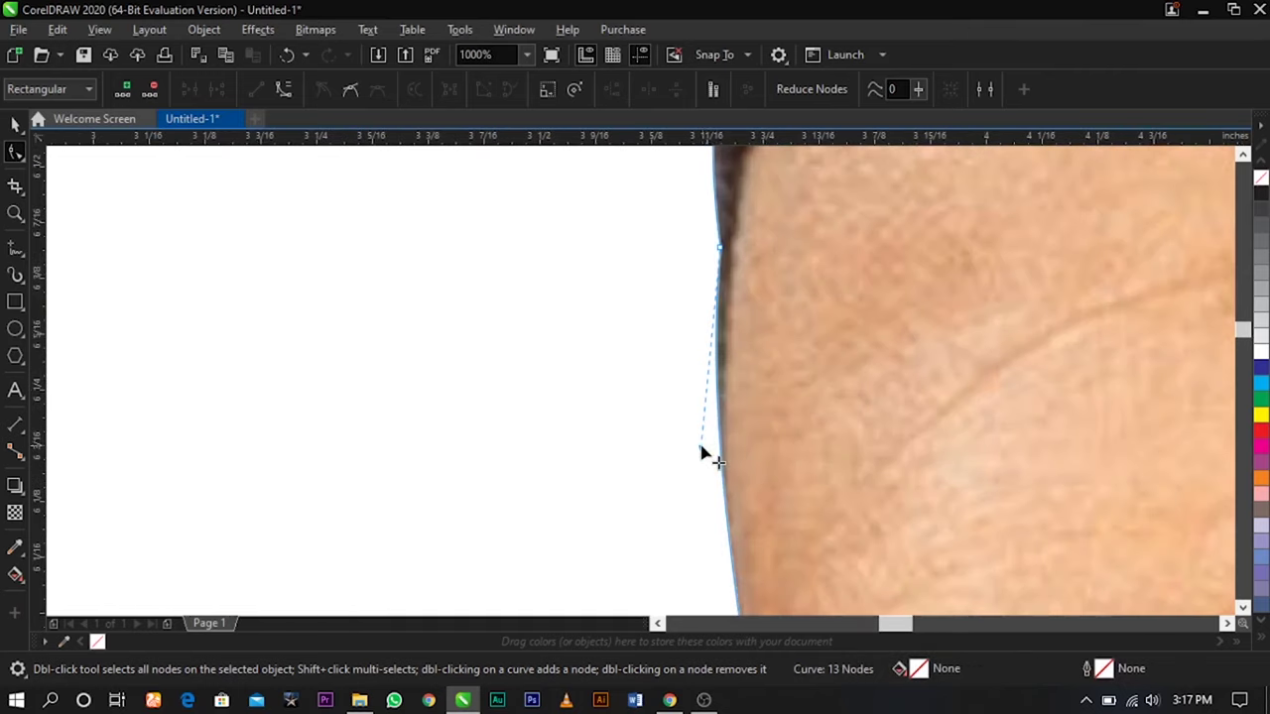
pyautogui.moveTo(702, 454); pyautogui.dragTo(666, 388)
pyautogui.scroll(-8, 671, 397)
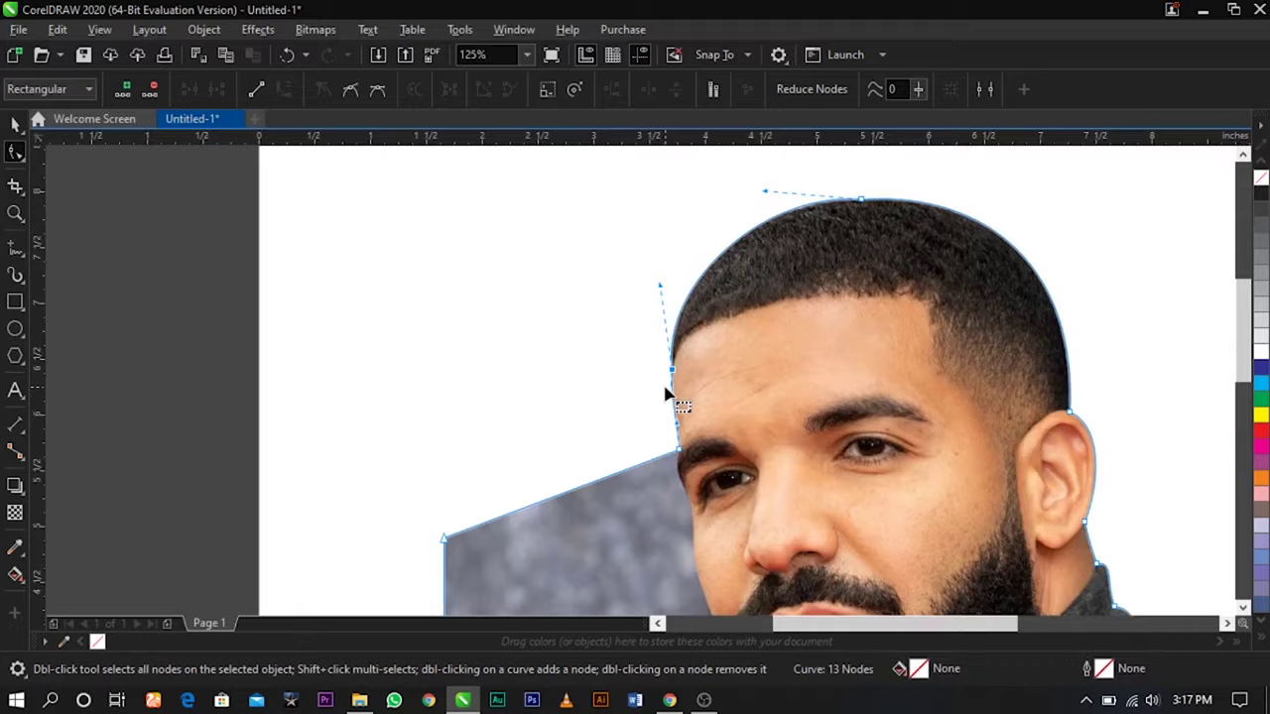
# Add a node on the edge below the eyebrow and move it to the face edge just below the eye.
pyautogui.scroll(6, 677, 486)
pyautogui.scroll(-3, 664, 445)
pyautogui.scroll(3, 648, 339)
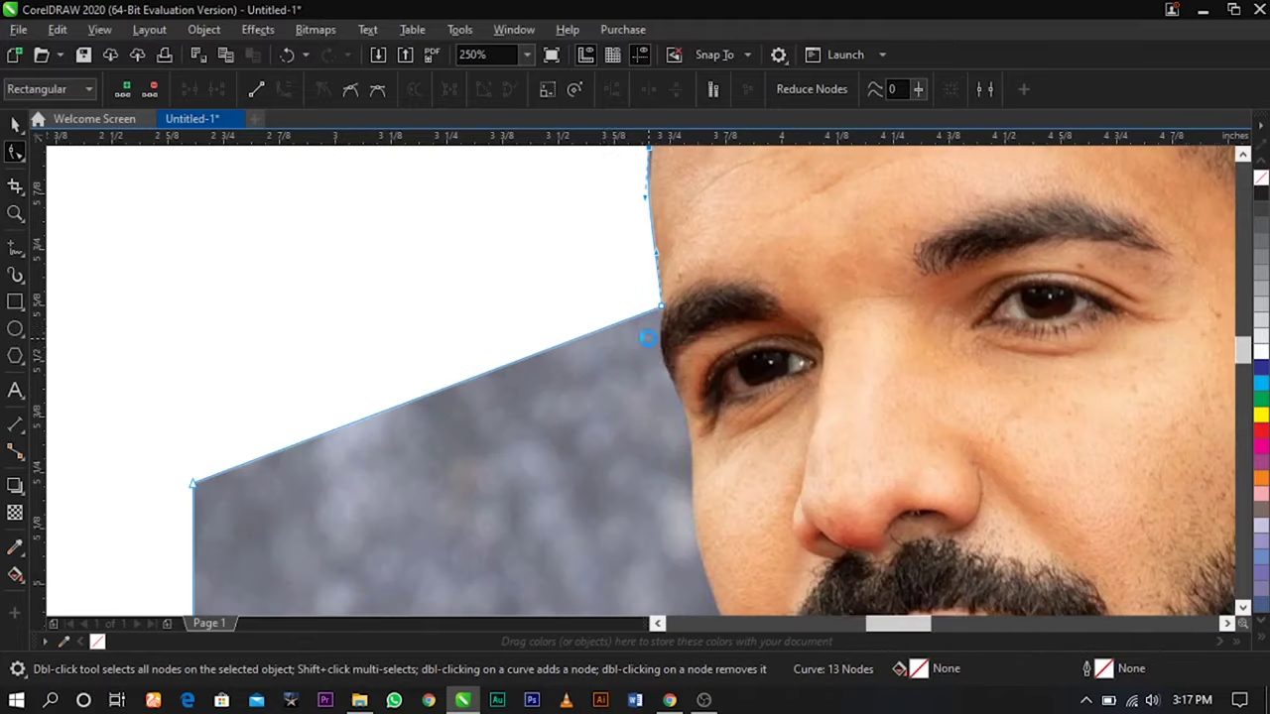
pyautogui.doubleClick(602, 309)
pyautogui.moveTo(601, 309); pyautogui.dragTo(724, 493)
# Convert the segment between the eyebrow and eye nodes to a curve and adjust its control handles along the eye socket.
pyautogui.rightClick(698, 374)
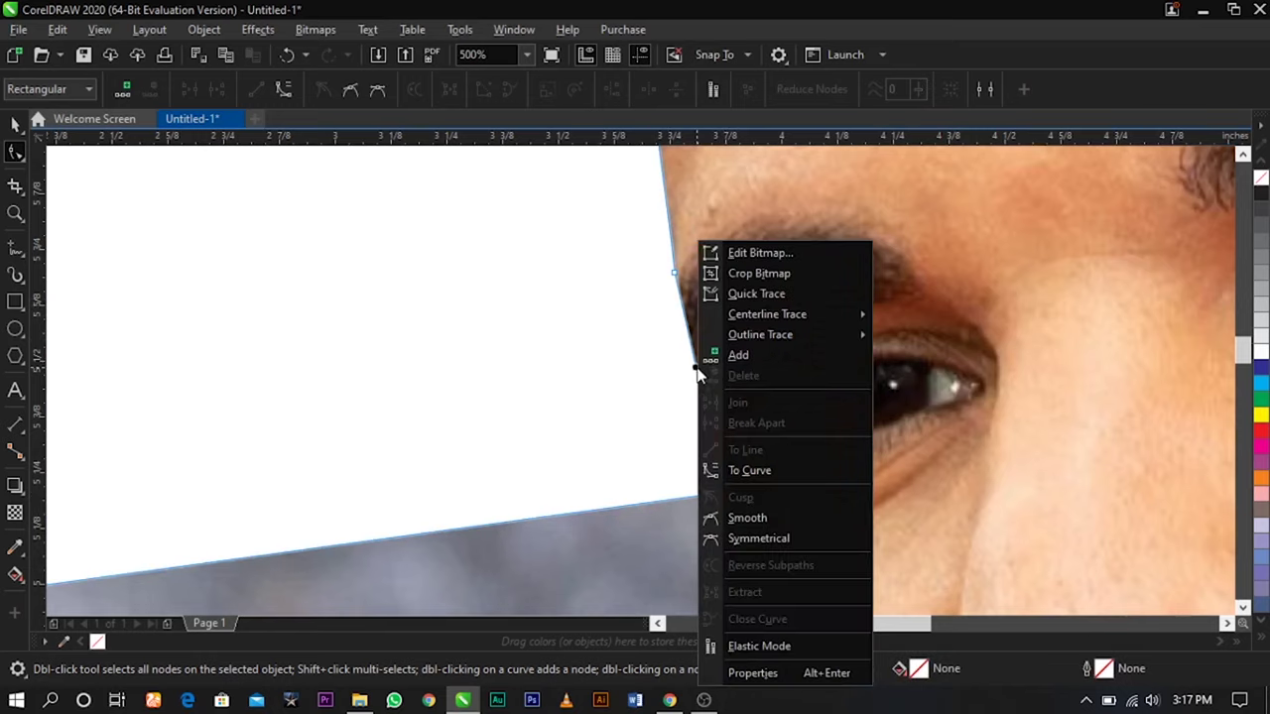
pyautogui.click(751, 471)
pyautogui.moveTo(698, 374)
pyautogui.mouseDown()
pyautogui.moveTo(615, 387)
pyautogui.moveTo(675, 383)
pyautogui.mouseUp()
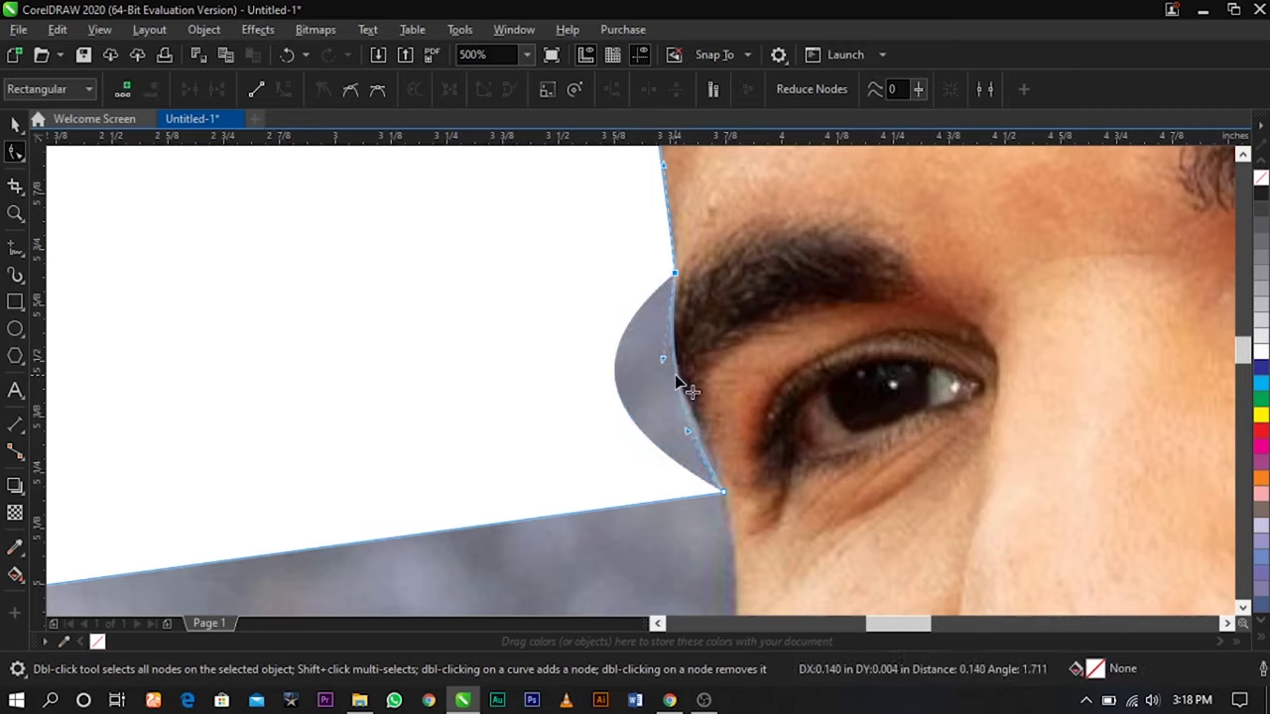
pyautogui.moveTo(688, 429); pyautogui.dragTo(703, 429)
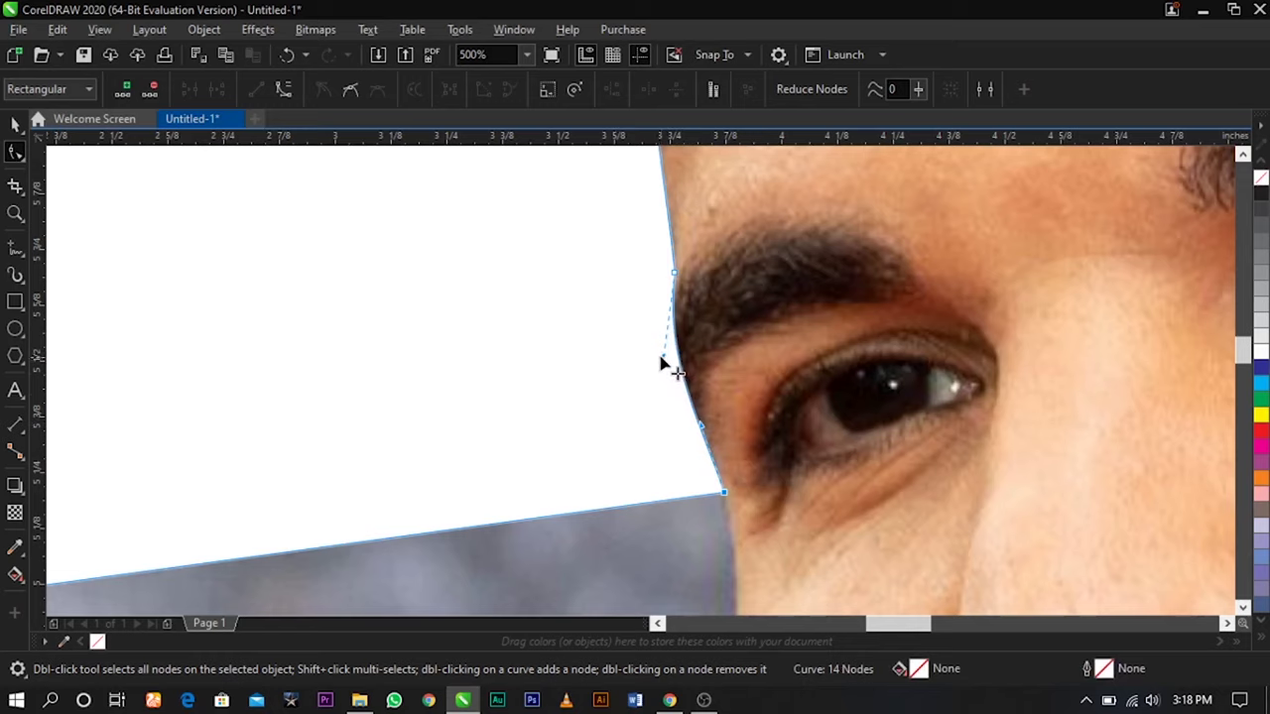
pyautogui.moveTo(658, 361); pyautogui.dragTo(654, 361)
pyautogui.scroll(-5, 655, 361)
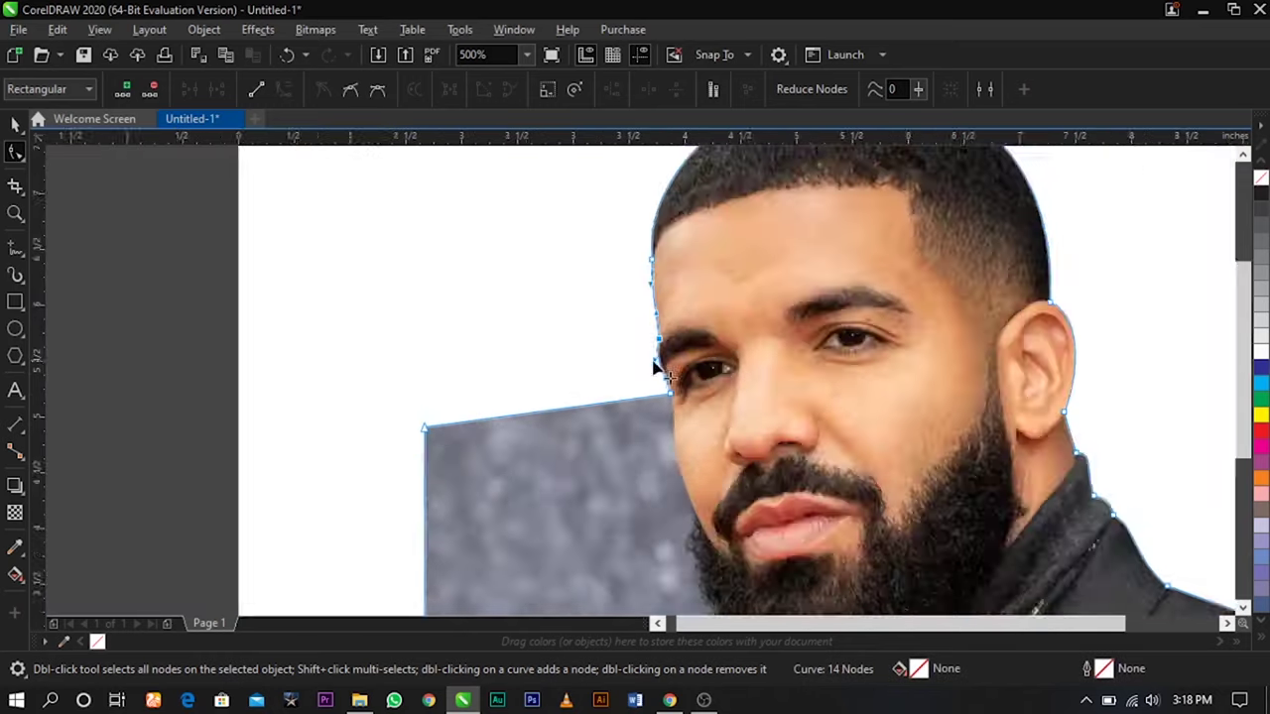
# Add a node on the upper cheek's edge, and convert the segment above it to a curve following the cheekbone.
pyautogui.scroll(4, 645, 453)
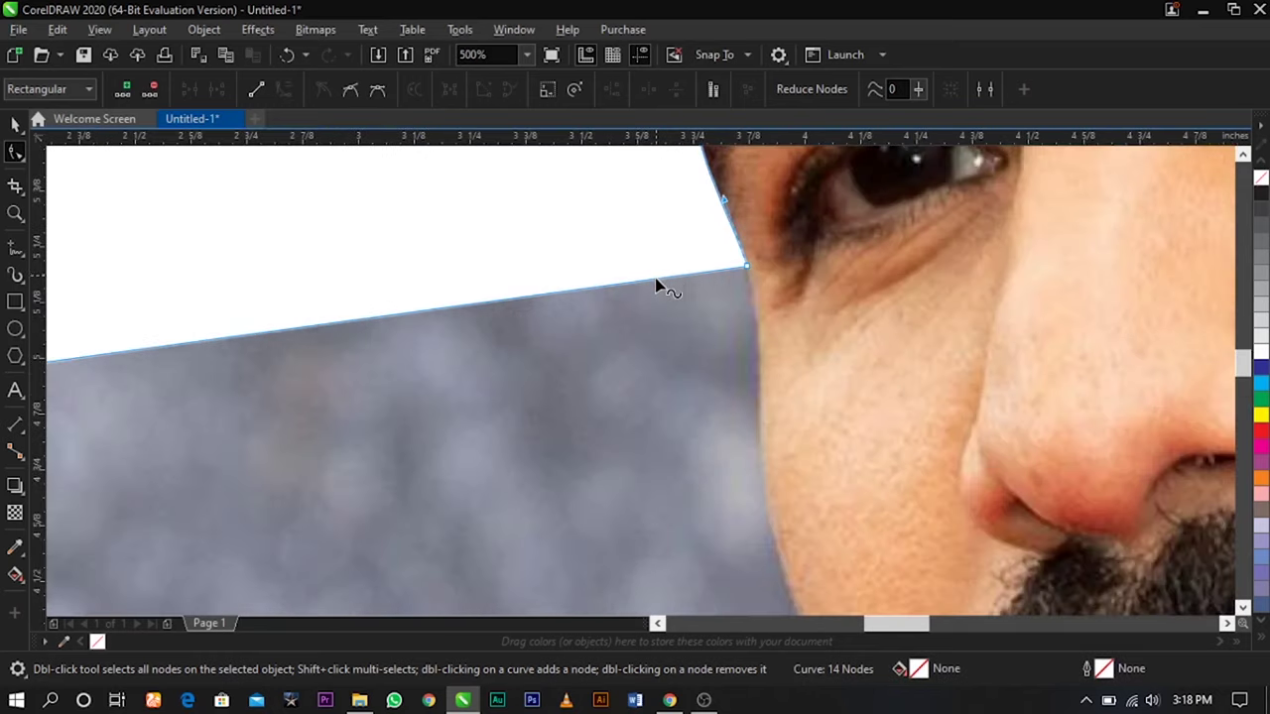
pyautogui.doubleClick(655, 279)
pyautogui.moveTo(655, 278); pyautogui.dragTo(759, 435)
pyautogui.rightClick(756, 346)
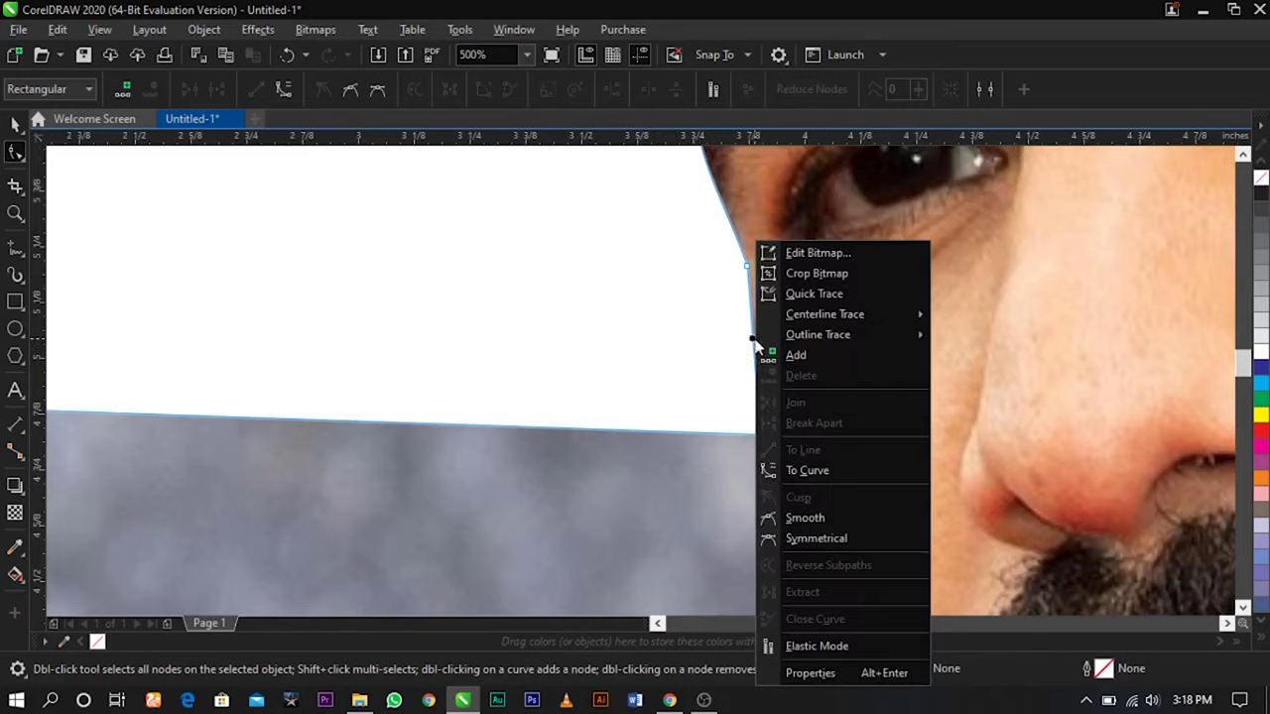
pyautogui.click(808, 466)
pyautogui.moveTo(752, 338); pyautogui.dragTo(759, 349)
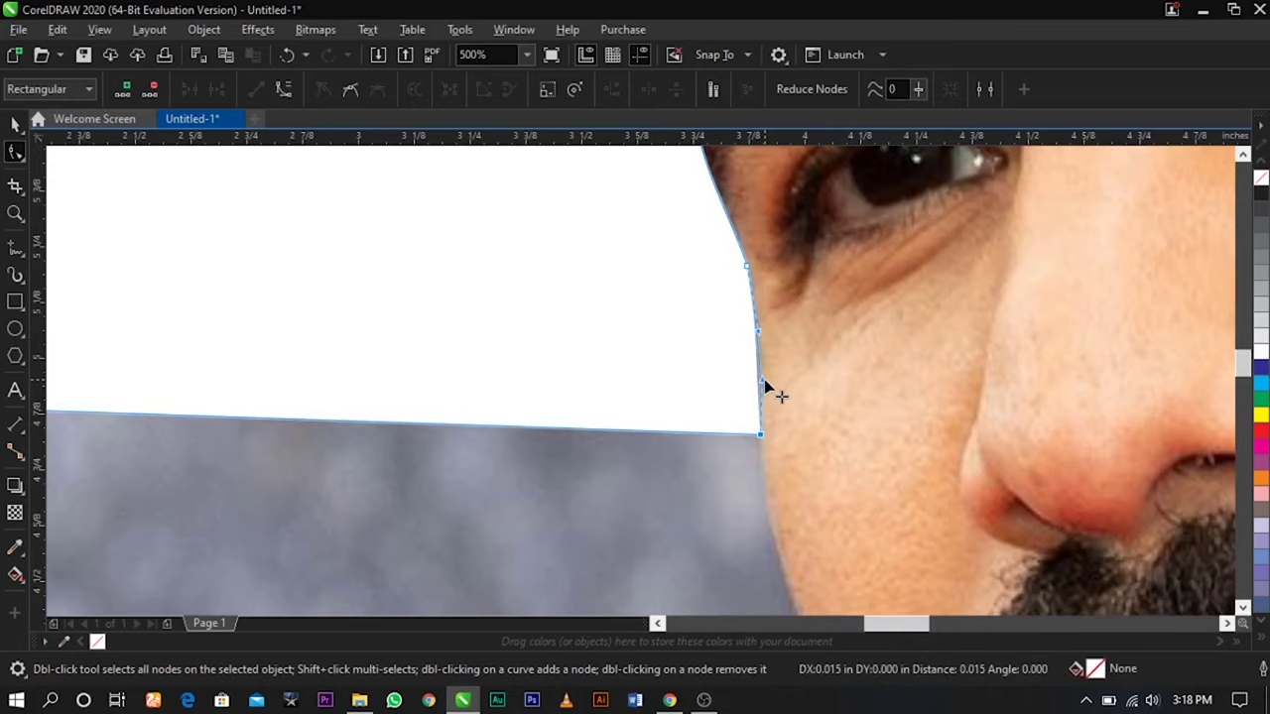
# Place a new node where the cheek meets the beard, and convert the cheek segment to a curve bent along the face.
pyautogui.scroll(-3, 685, 308)
pyautogui.scroll(3, 689, 399)
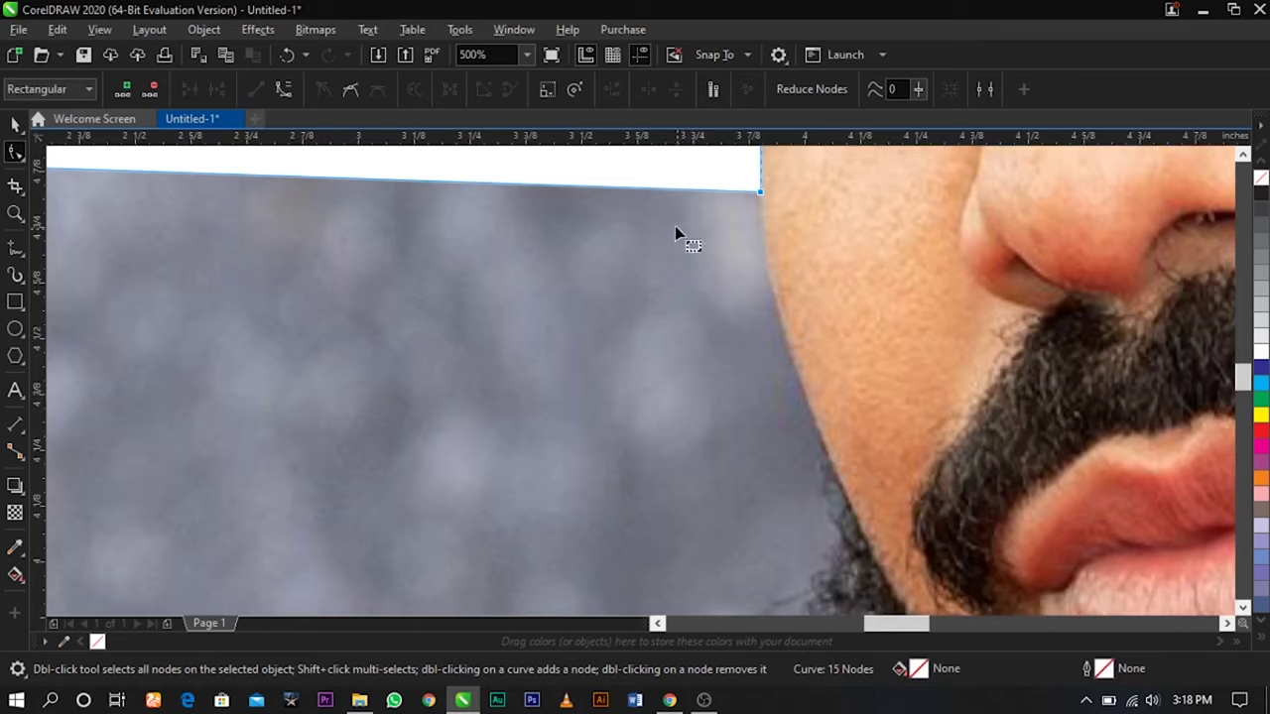
pyautogui.scroll(-1, 672, 193)
pyautogui.moveTo(672, 191); pyautogui.dragTo(760, 350)
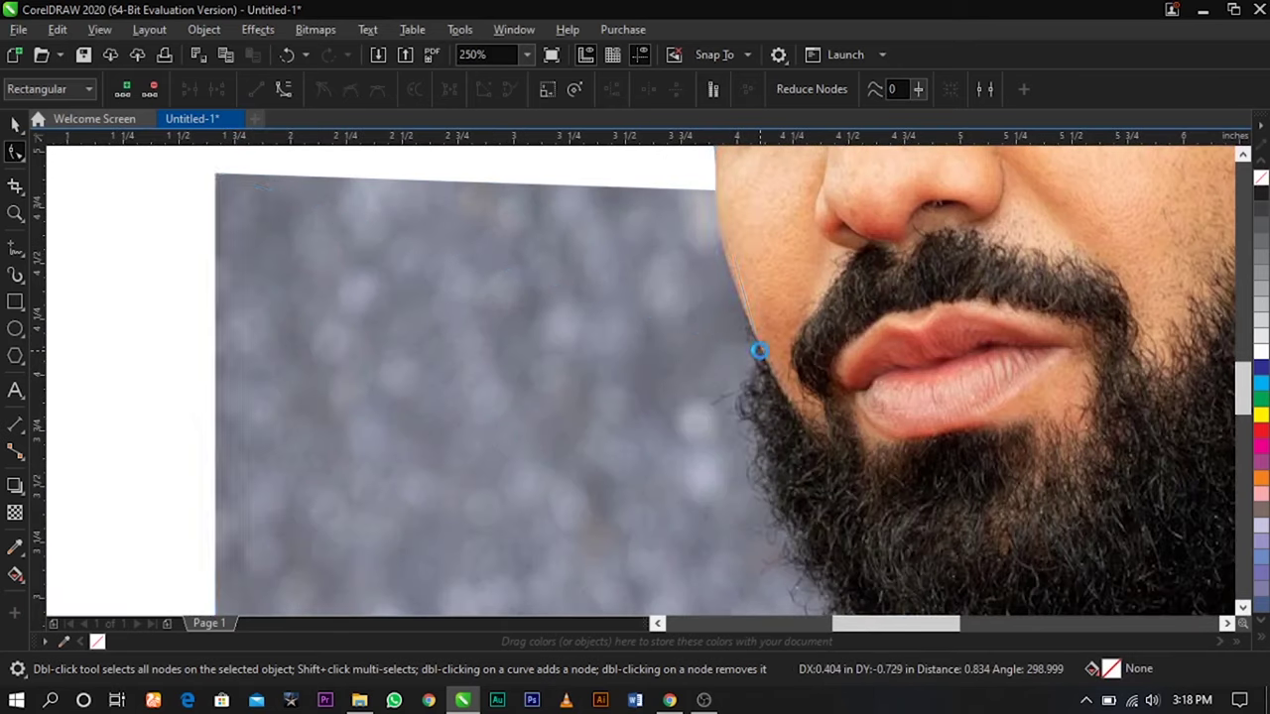
pyautogui.rightClick(733, 250)
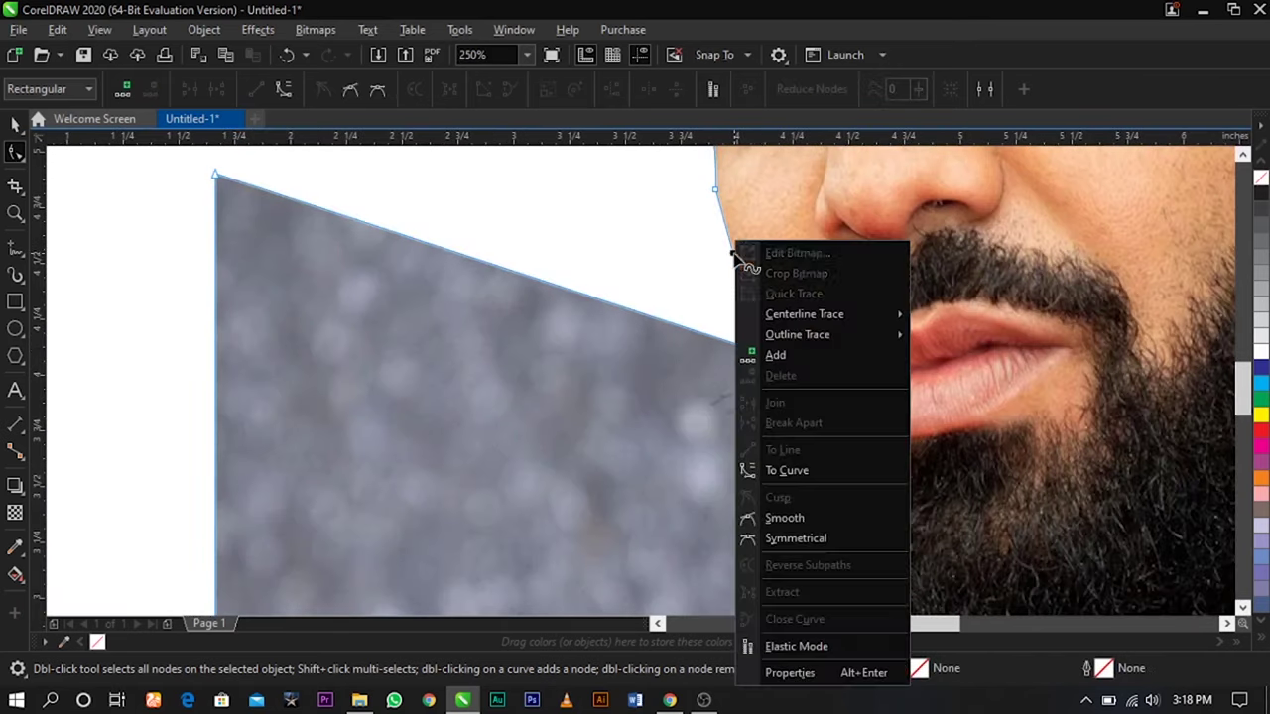
pyautogui.click(789, 470)
pyautogui.moveTo(739, 283)
pyautogui.mouseDown()
pyautogui.moveTo(712, 270)
pyautogui.moveTo(735, 288)
pyautogui.mouseUp()
pyautogui.scroll(-5, 734, 287)
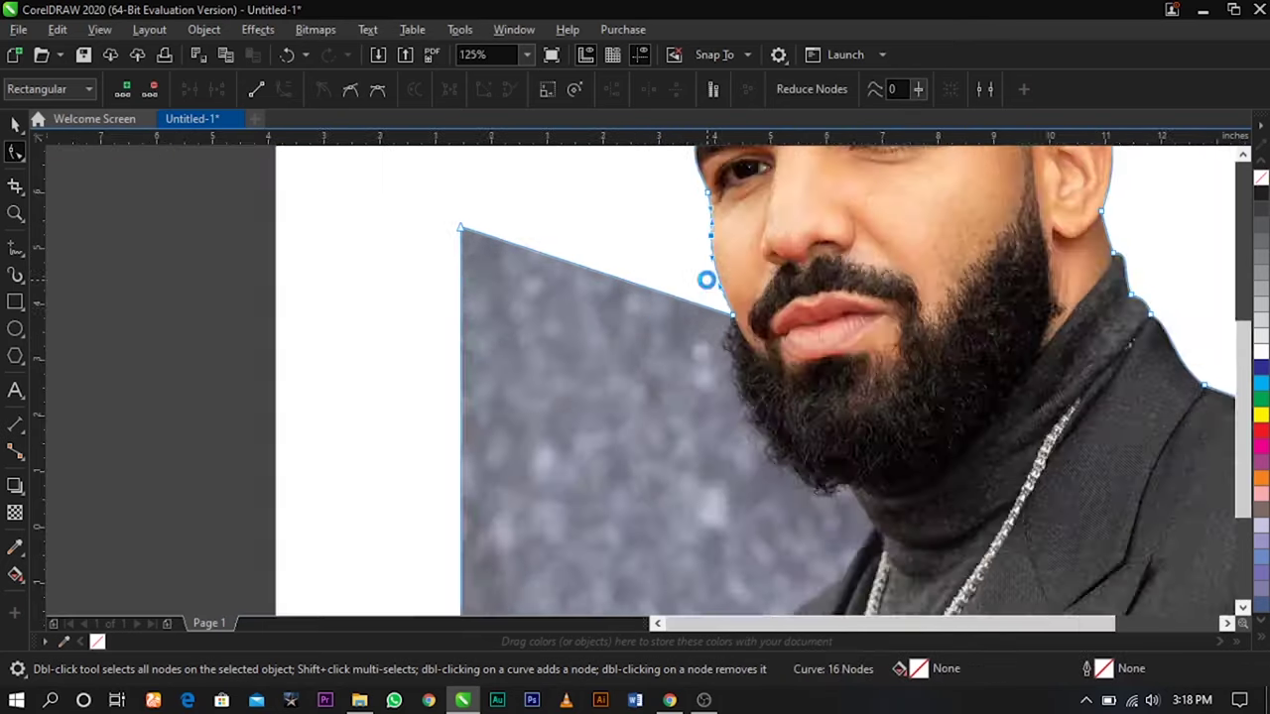
# Add a node at the lower side of the beard, and convert the segment above it to a curve bent around the beard's outline.
pyautogui.scroll(5, 737, 306)
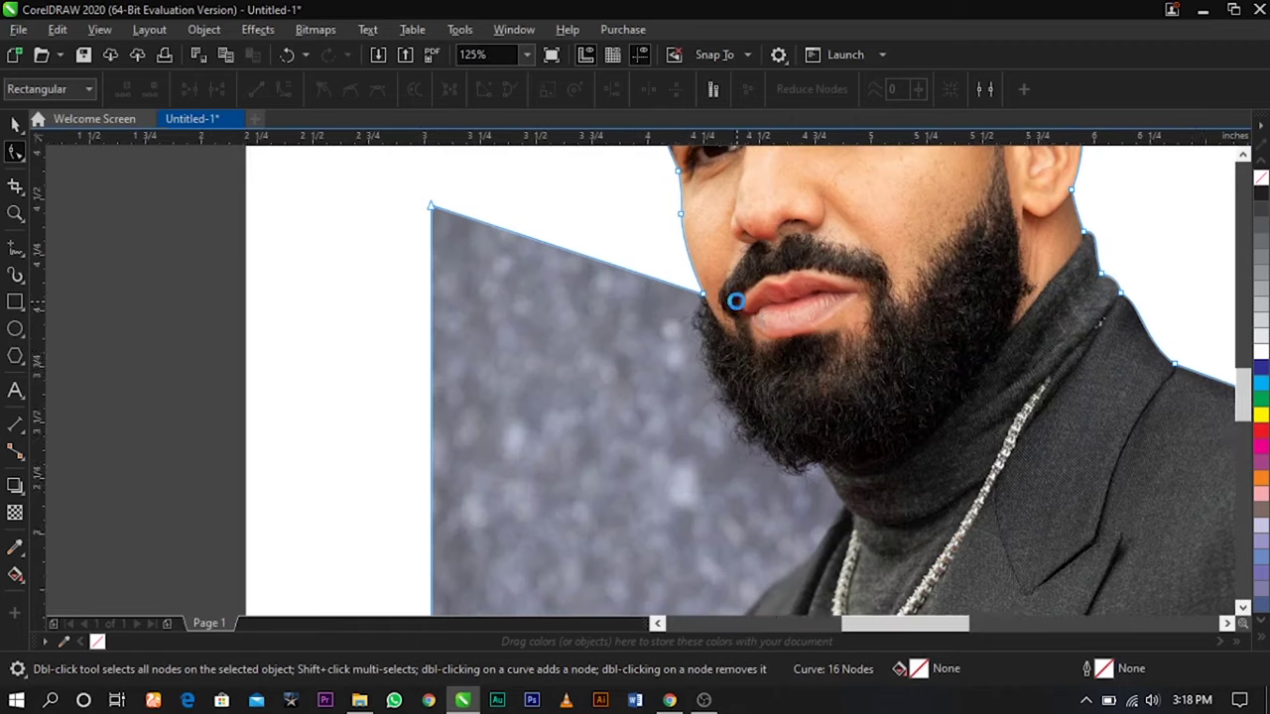
pyautogui.doubleClick(593, 268)
pyautogui.moveTo(592, 268); pyautogui.dragTo(746, 529)
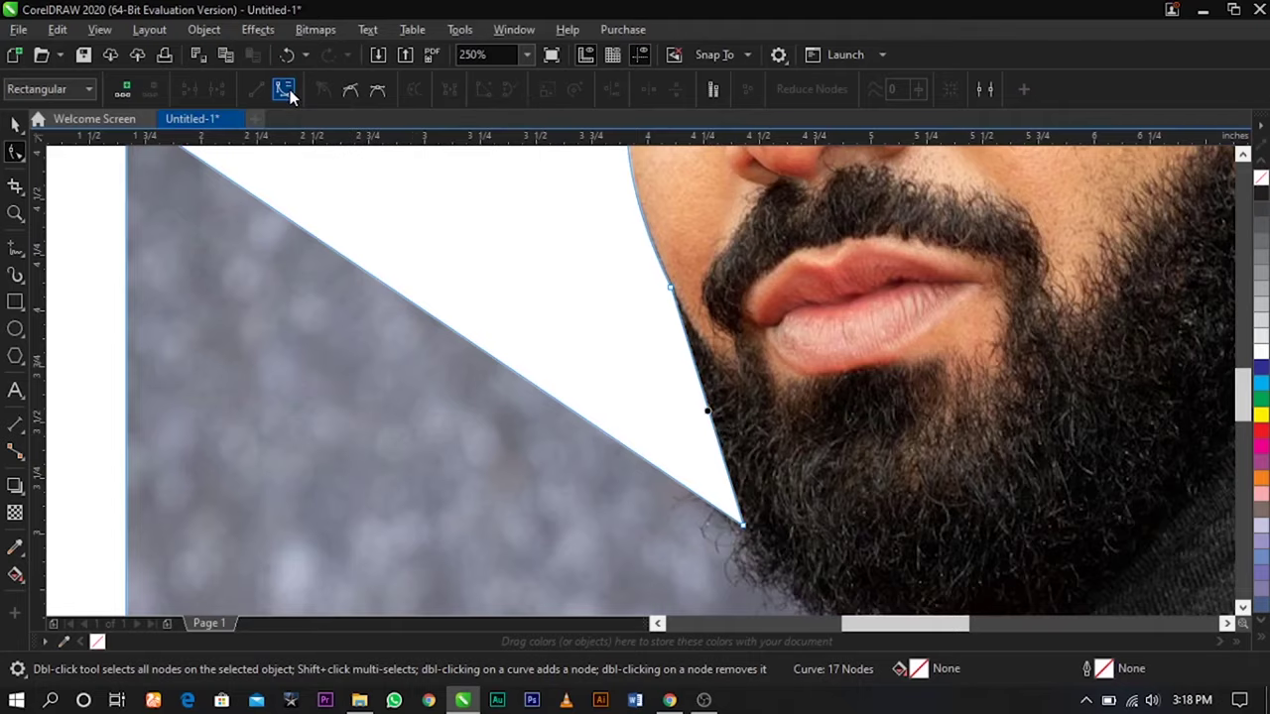
pyautogui.click(526, 259)
pyautogui.moveTo(711, 417); pyautogui.dragTo(684, 418)
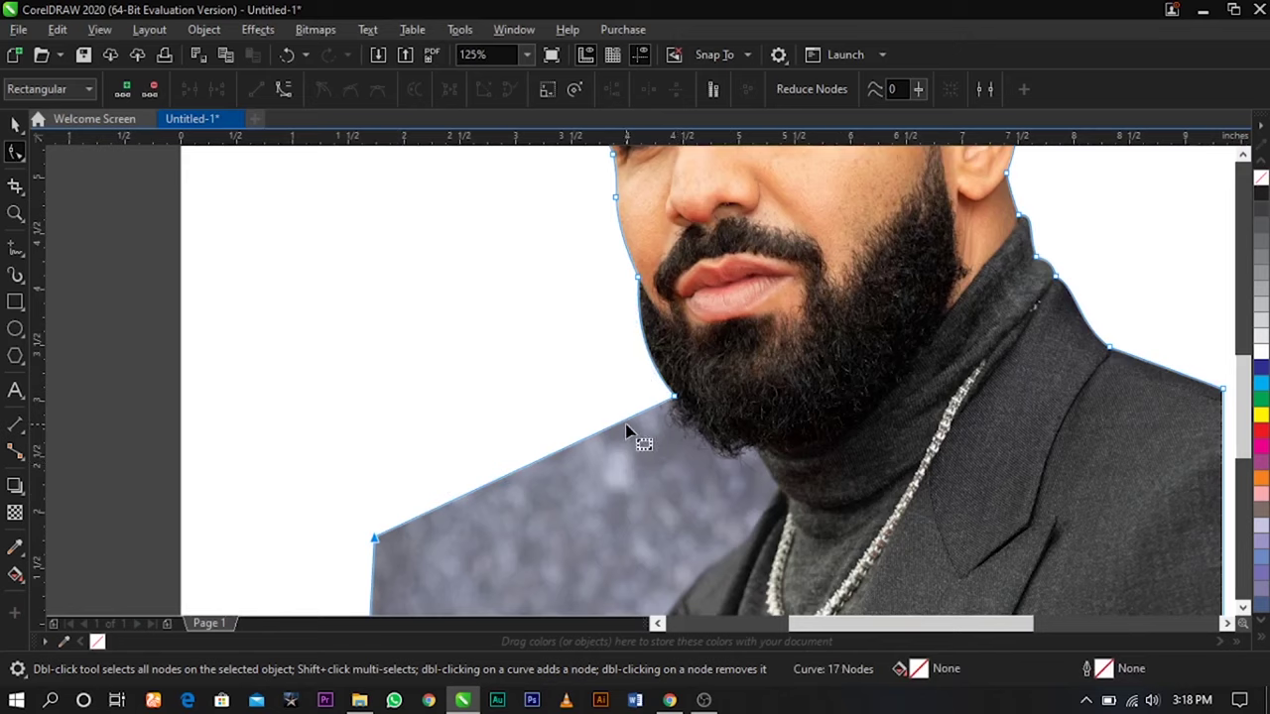
# Add a node where the bottom of the beard meets the turtleneck, and convert the segment under the beard to a curve following its contour.
pyautogui.doubleClick(627, 423)
pyautogui.scroll(2, 627, 428)
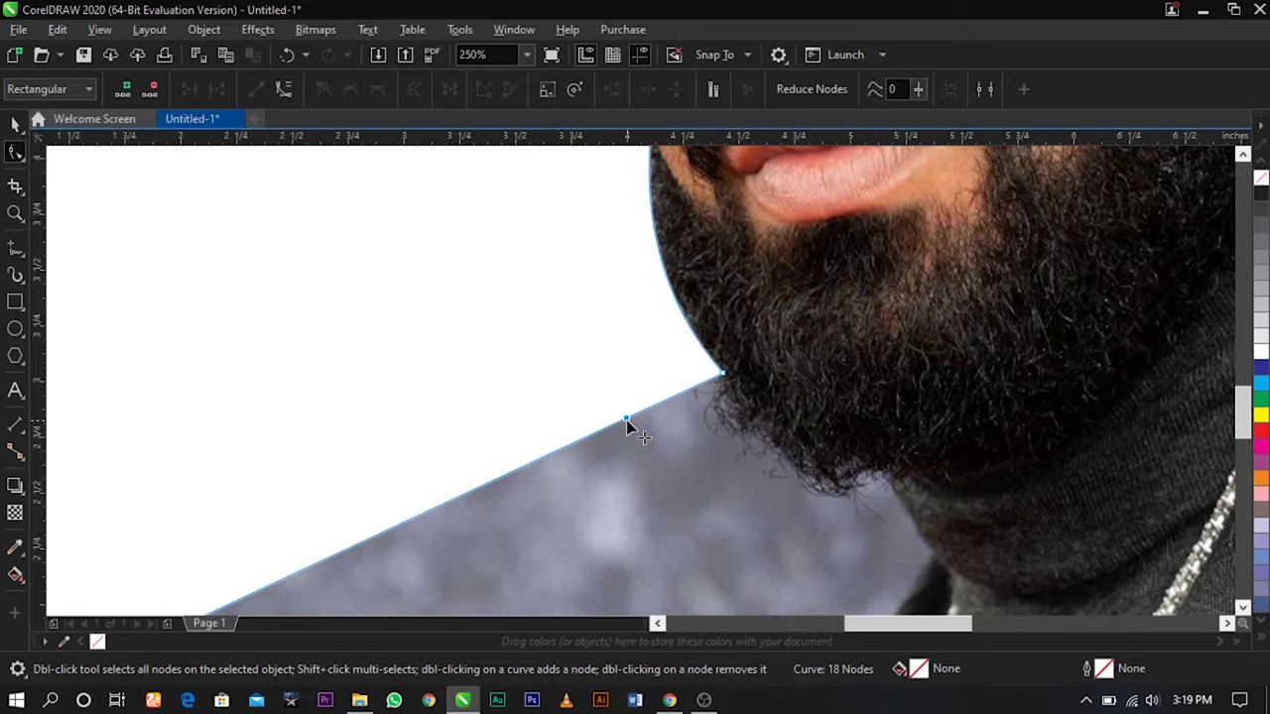
pyautogui.moveTo(627, 420); pyautogui.dragTo(882, 473)
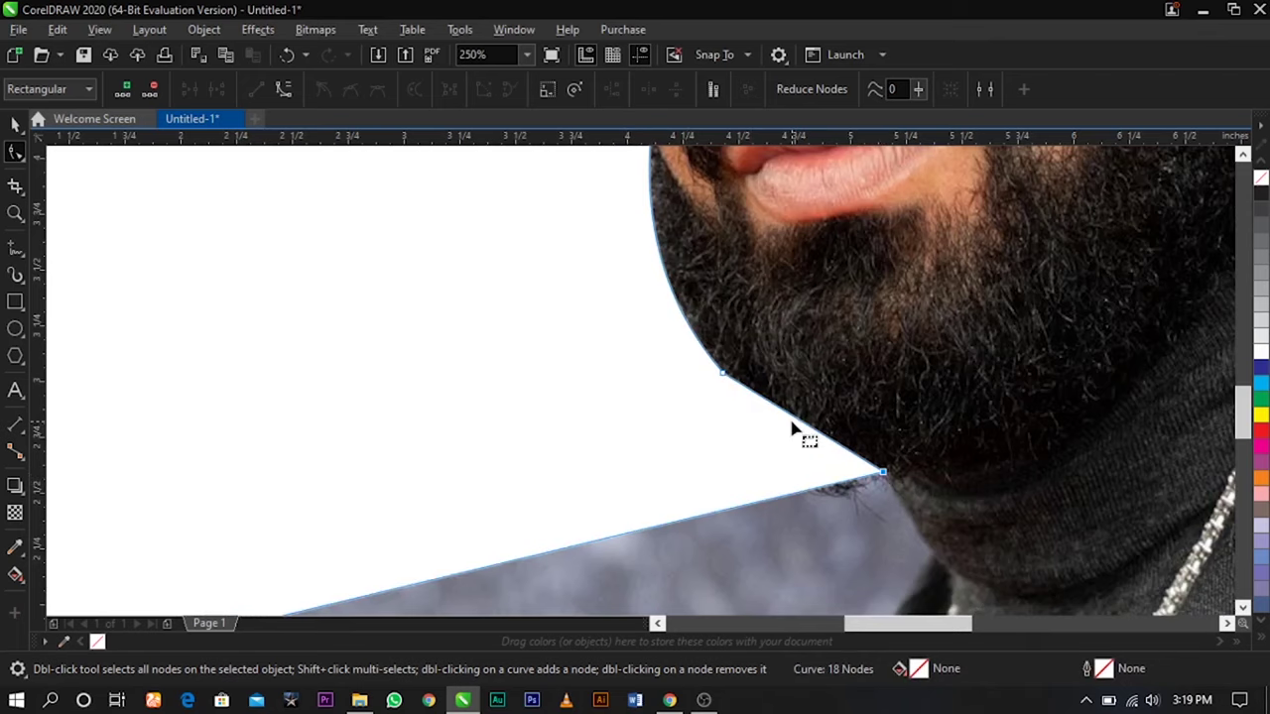
pyautogui.rightClick(796, 421)
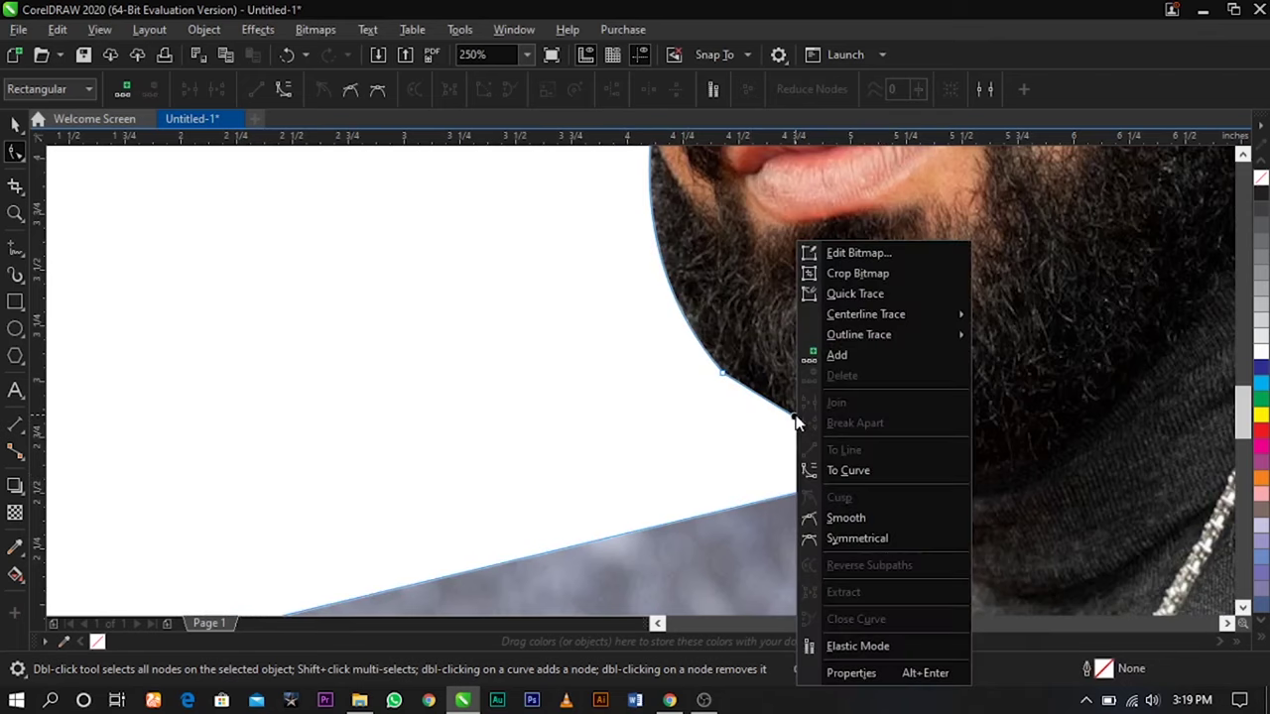
pyautogui.click(869, 469)
pyautogui.moveTo(808, 429); pyautogui.dragTo(787, 447)
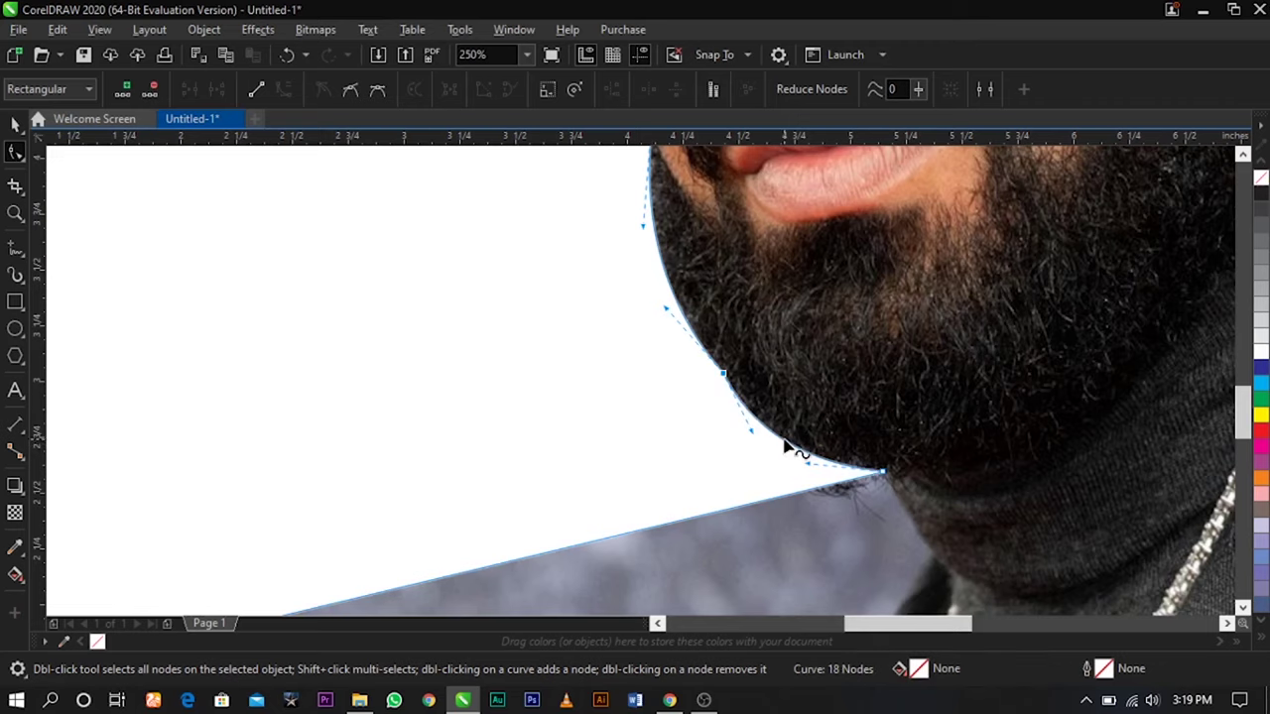
pyautogui.scroll(-5, 791, 456)
pyautogui.scroll(3, 793, 474)
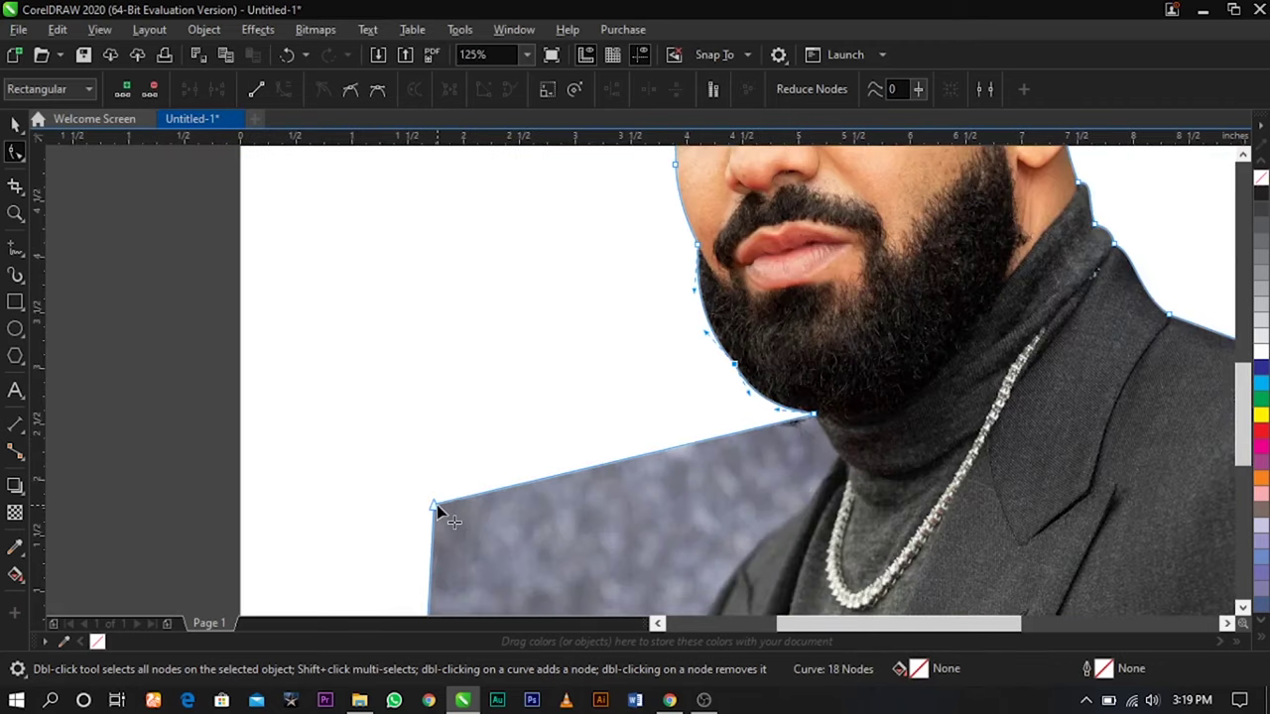
# Lower the photo's left corner node further, and place a new node where the turtleneck meets the jacket collar.
pyautogui.moveTo(436, 505); pyautogui.dragTo(433, 644)
pyautogui.scroll(2, 865, 449)
pyautogui.moveTo(730, 406); pyautogui.dragTo(811, 469)
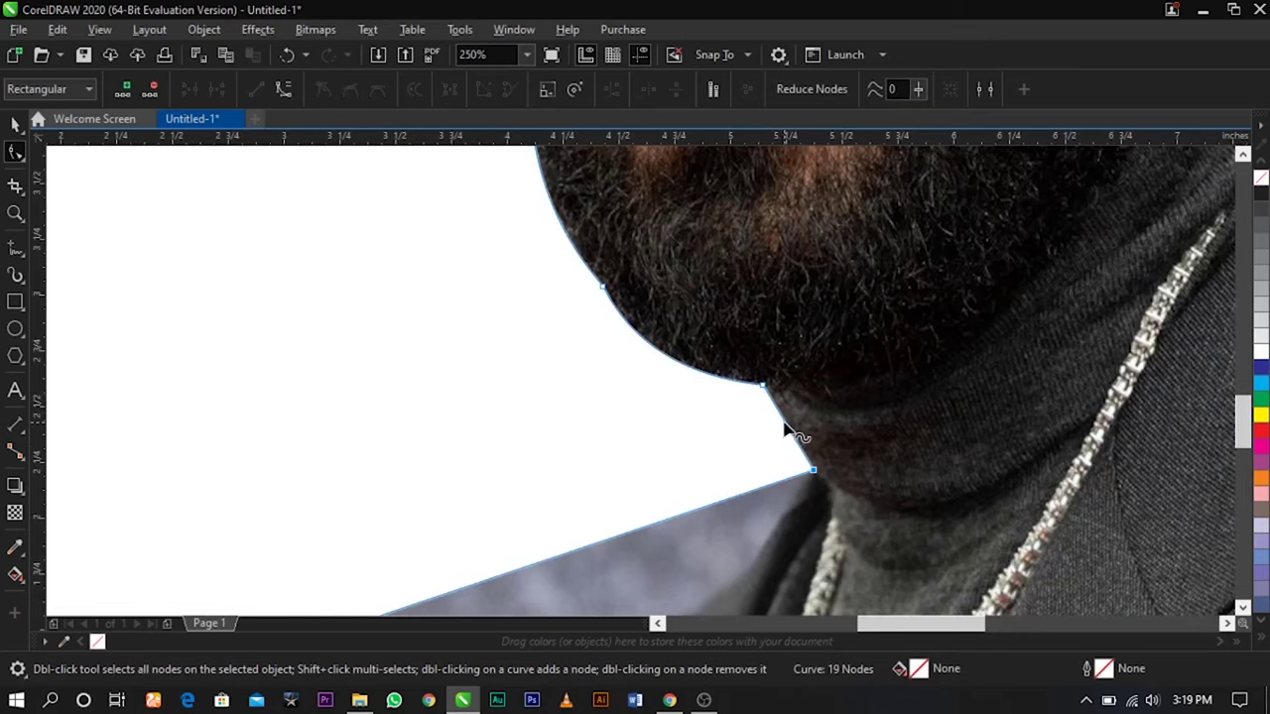
# Convert the segment between the beard and jacket collar nodes to a curve and bend it along the turtleneck's edge.
pyautogui.rightClick(786, 429)
pyautogui.click(873, 480)
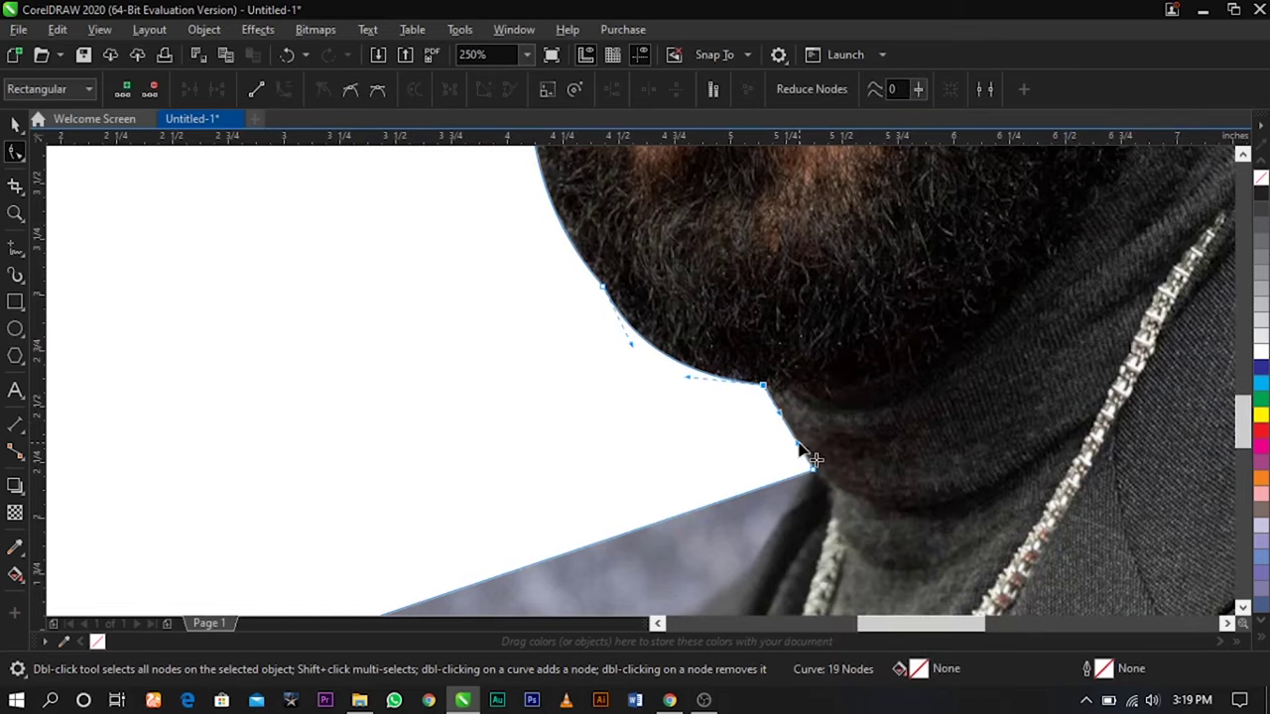
pyautogui.moveTo(785, 433)
pyautogui.mouseDown()
pyautogui.moveTo(767, 428)
pyautogui.moveTo(789, 428)
pyautogui.moveTo(783, 419)
pyautogui.mouseUp()
pyautogui.scroll(-2, 707, 385)
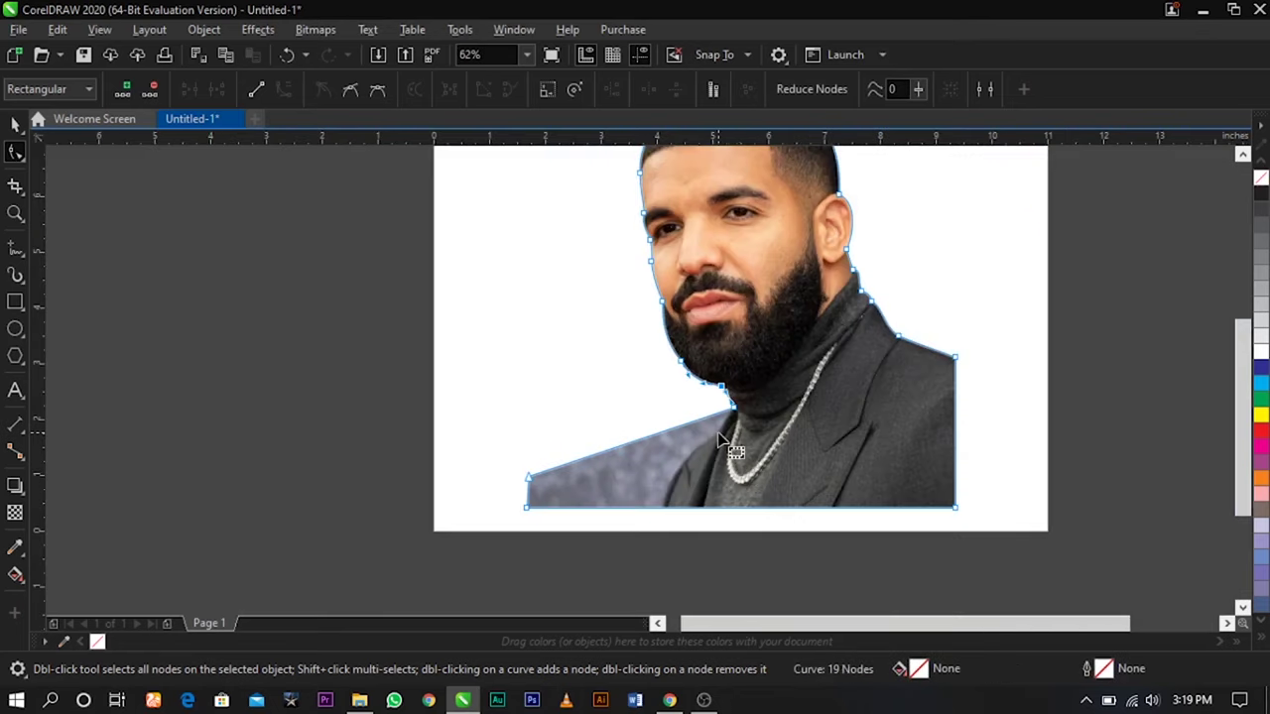
# Add a node on the jacket's outer edge below the collar, and convert the segment above it to a curve following the collar.
pyautogui.scroll(5, 721, 437)
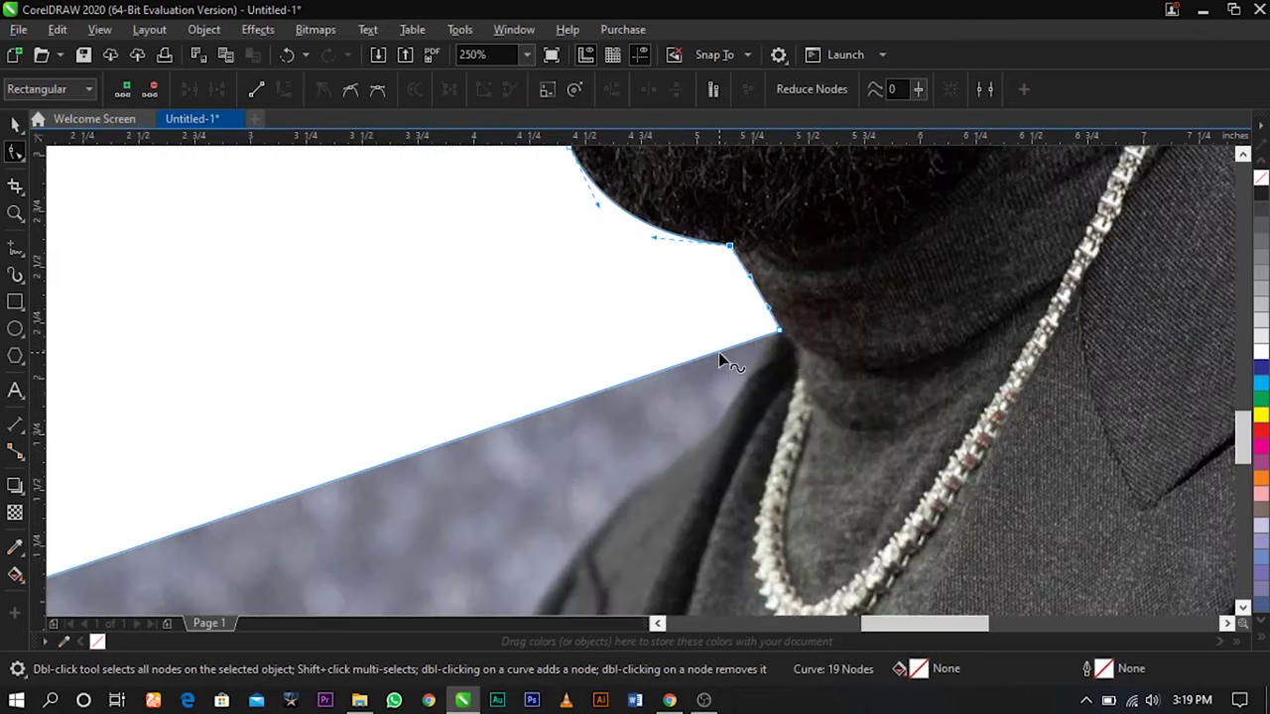
pyautogui.doubleClick(720, 355)
pyautogui.moveTo(720, 355); pyautogui.dragTo(679, 462)
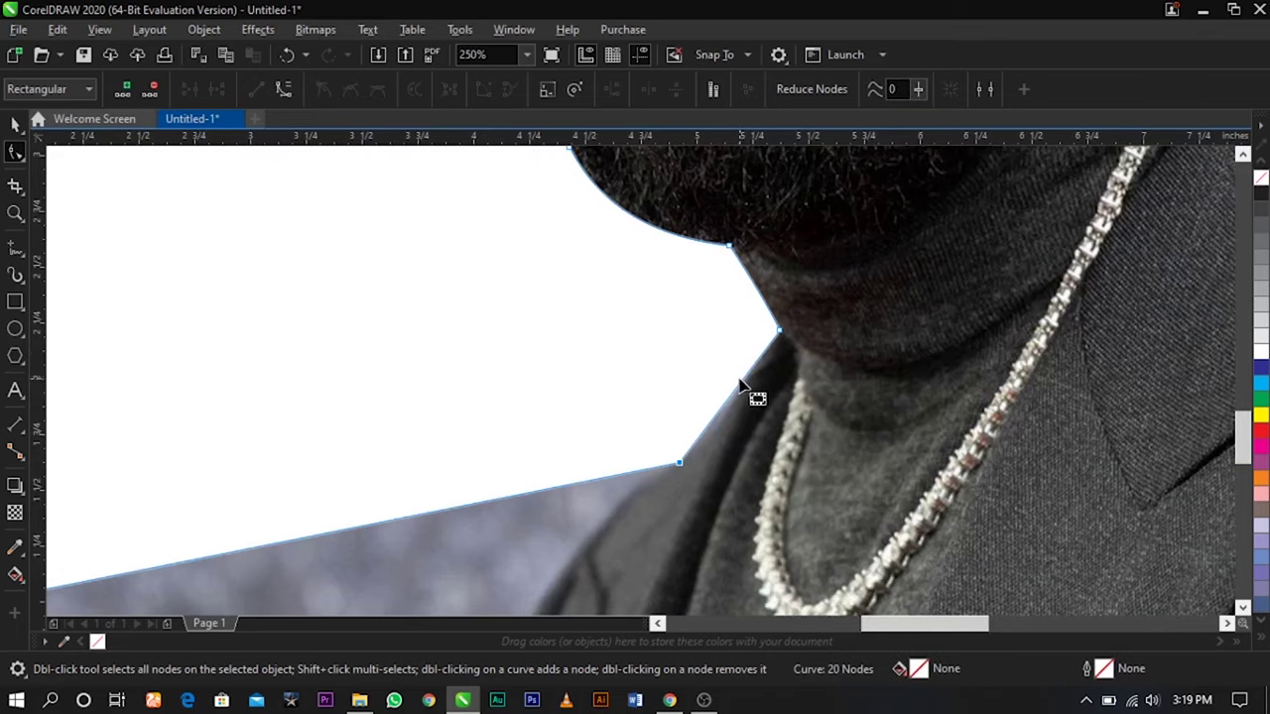
pyautogui.rightClick(742, 386)
pyautogui.click(762, 471)
pyautogui.moveTo(729, 394); pyautogui.dragTo(699, 406)
pyautogui.moveTo(699, 407); pyautogui.dragTo(712, 423)
pyautogui.scroll(-2, 672, 381)
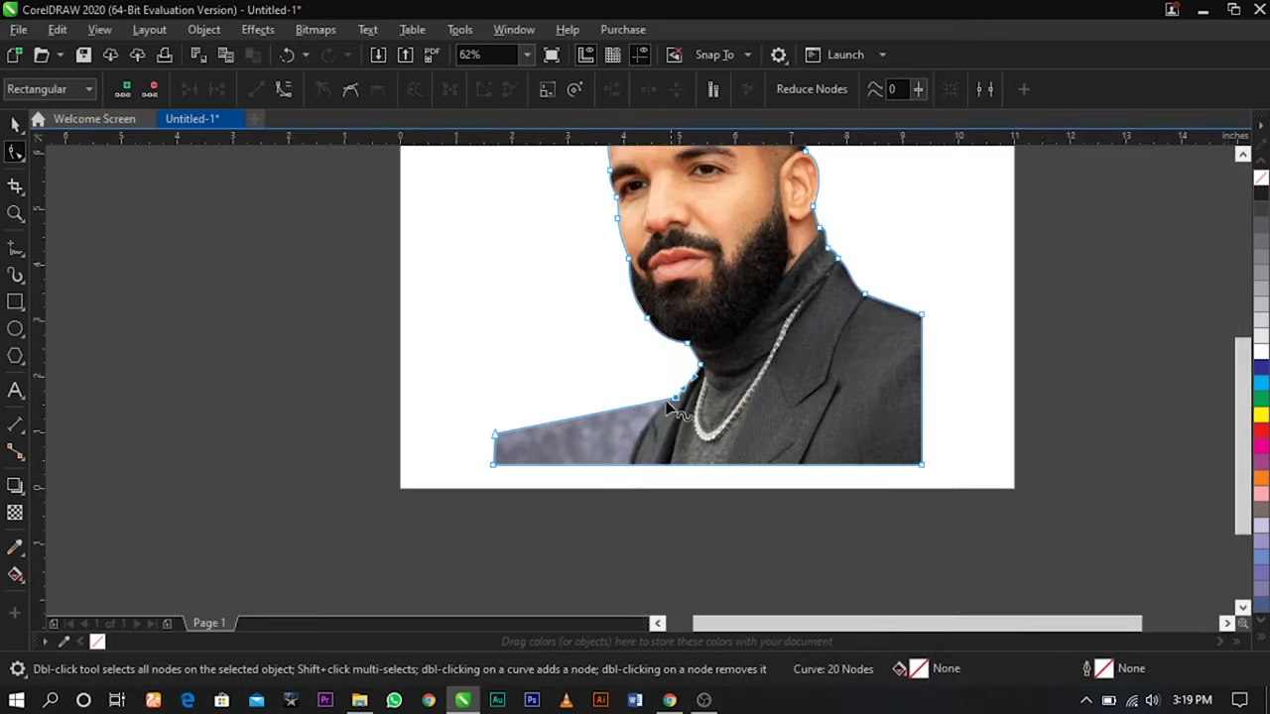
# Add a node where the jacket shoulder meets the photo's lower edge, and bend the segment above it into a curve along the shoulder.
pyautogui.scroll(2, 653, 415)
pyautogui.scroll(-2, 637, 369)
pyautogui.doubleClick(637, 367)
pyautogui.moveTo(637, 367); pyautogui.dragTo(598, 493)
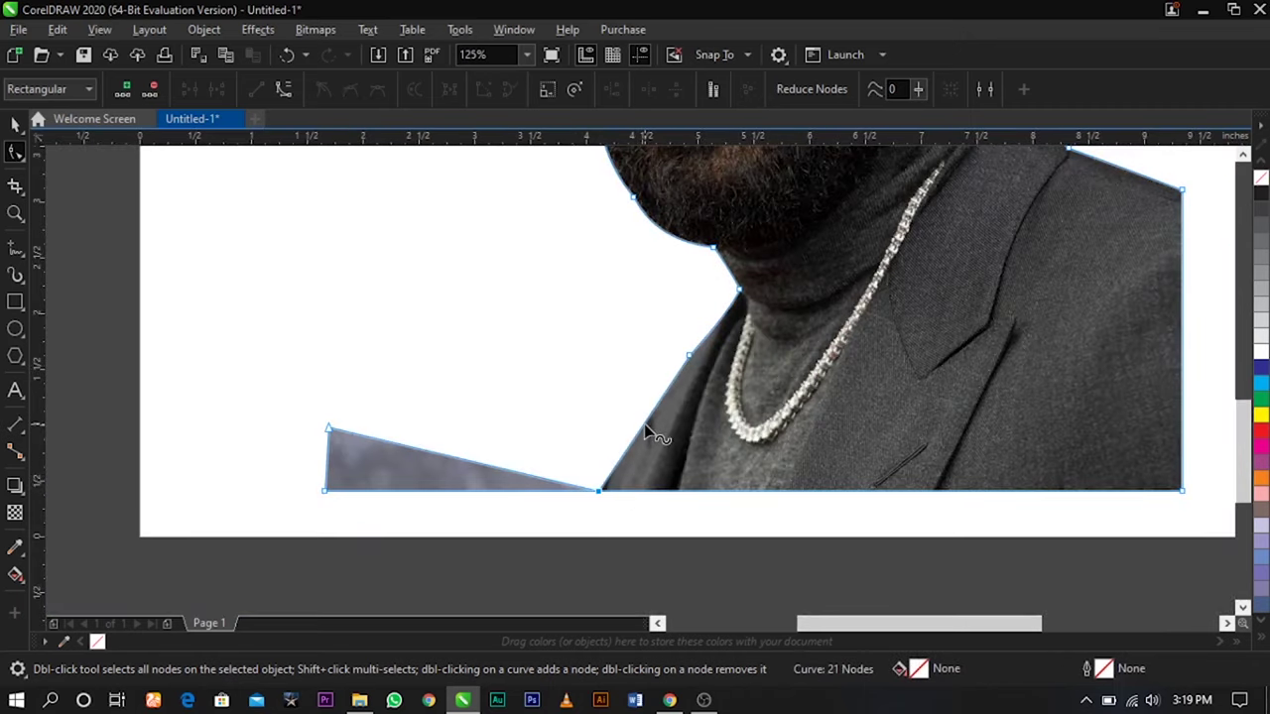
pyautogui.rightClick(644, 428)
pyautogui.click(704, 469)
pyautogui.moveTo(645, 428)
pyautogui.mouseDown()
pyautogui.moveTo(602, 398)
pyautogui.moveTo(629, 421)
pyautogui.mouseUp()
# Delete the two leftover corner nodes beside the shoulder to remove the remaining background, and finish shaping the cutout.
pyautogui.click(330, 430)
pyautogui.doubleClick(330, 429)
pyautogui.doubleClick(325, 491)
pyautogui.scroll(-3, 551, 380)
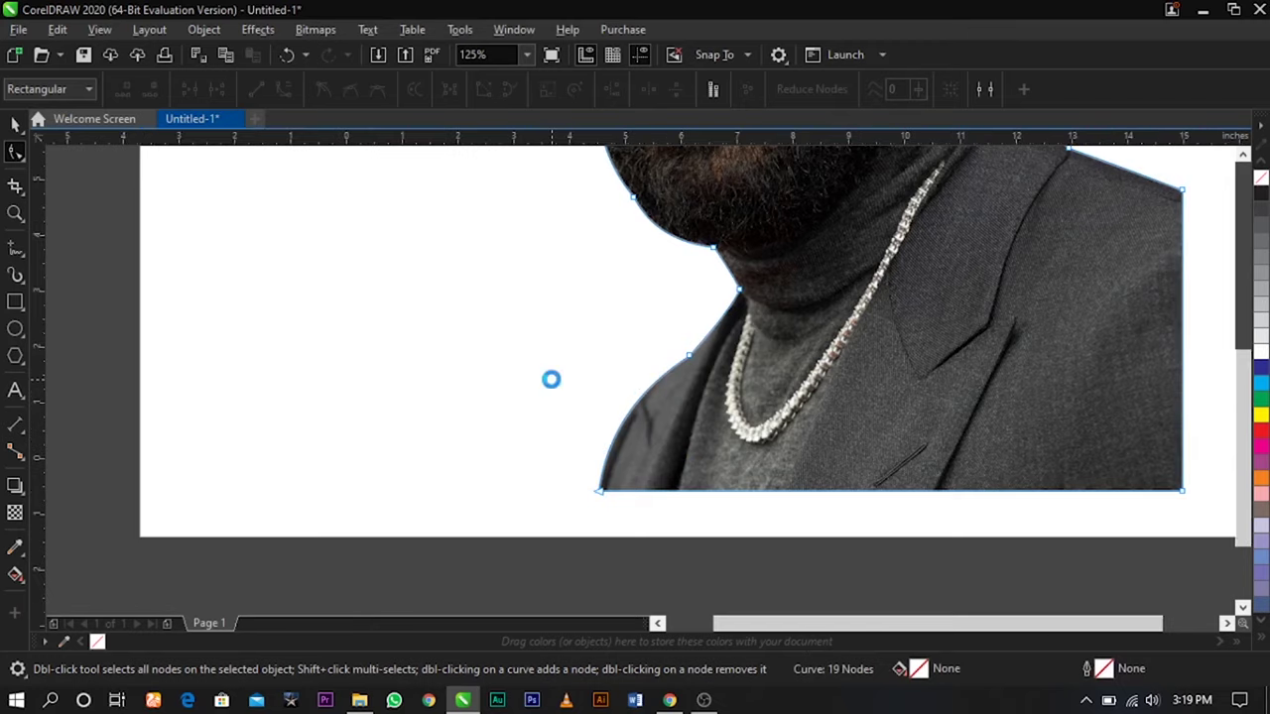
pyautogui.scroll(2, 612, 342)
pyautogui.press('space')
pyautogui.click(568, 349)
pyautogui.click(568, 349)
pyautogui.press('z')
pyautogui.moveTo(370, 217); pyautogui.dragTo(728, 501)
pyautogui.press('space')
pyautogui.press('Escape')
# Set the page to A4 landscape and move the cutout against the page's right edge.
pyautogui.click(77, 91)
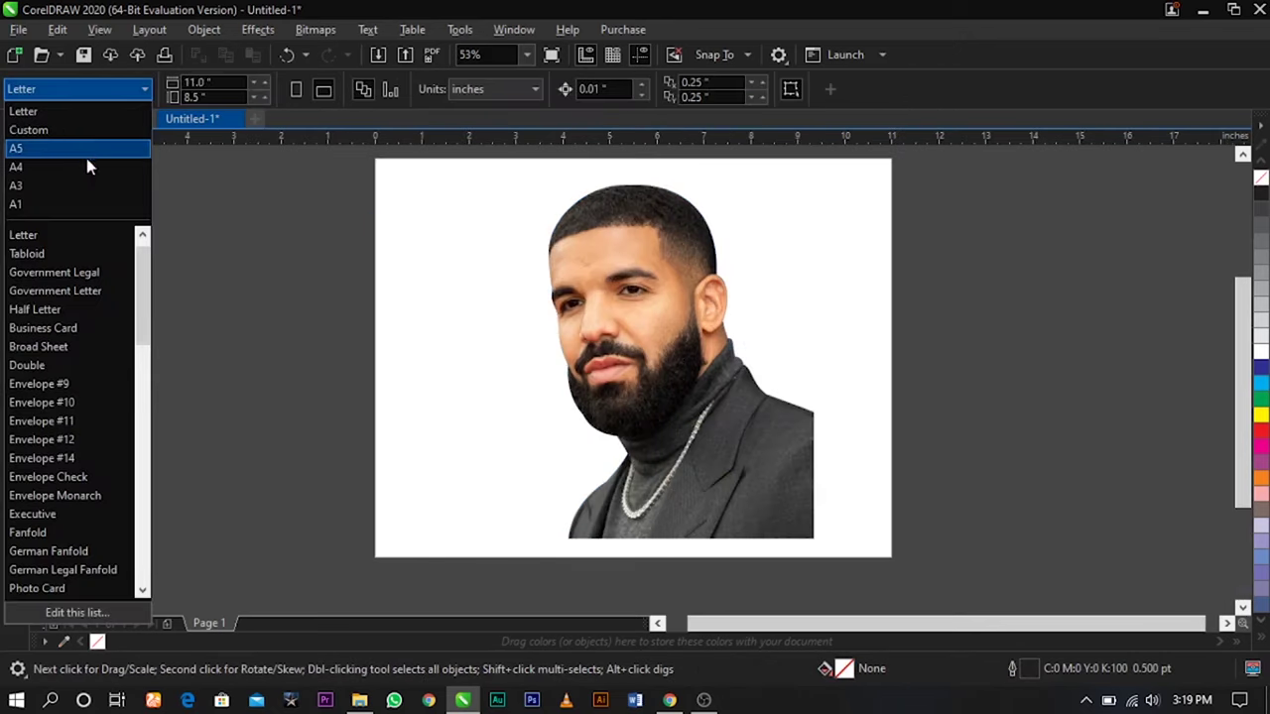
pyautogui.click(81, 167)
pyautogui.click(323, 90)
pyautogui.moveTo(619, 371); pyautogui.dragTo(770, 376)
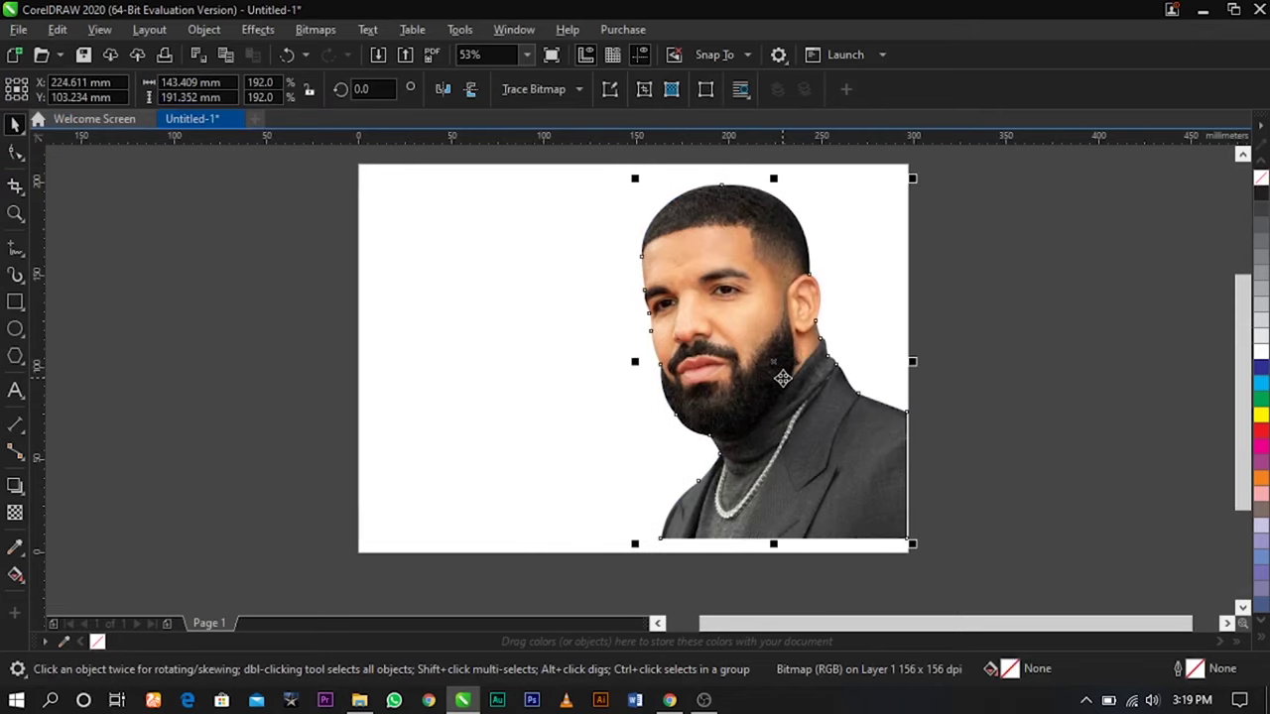
# Create a page-sized rectangle, narrow it to the page's right half behind the cutout, fill it with cyan and remove its outline.
pyautogui.doubleClick(14, 308)
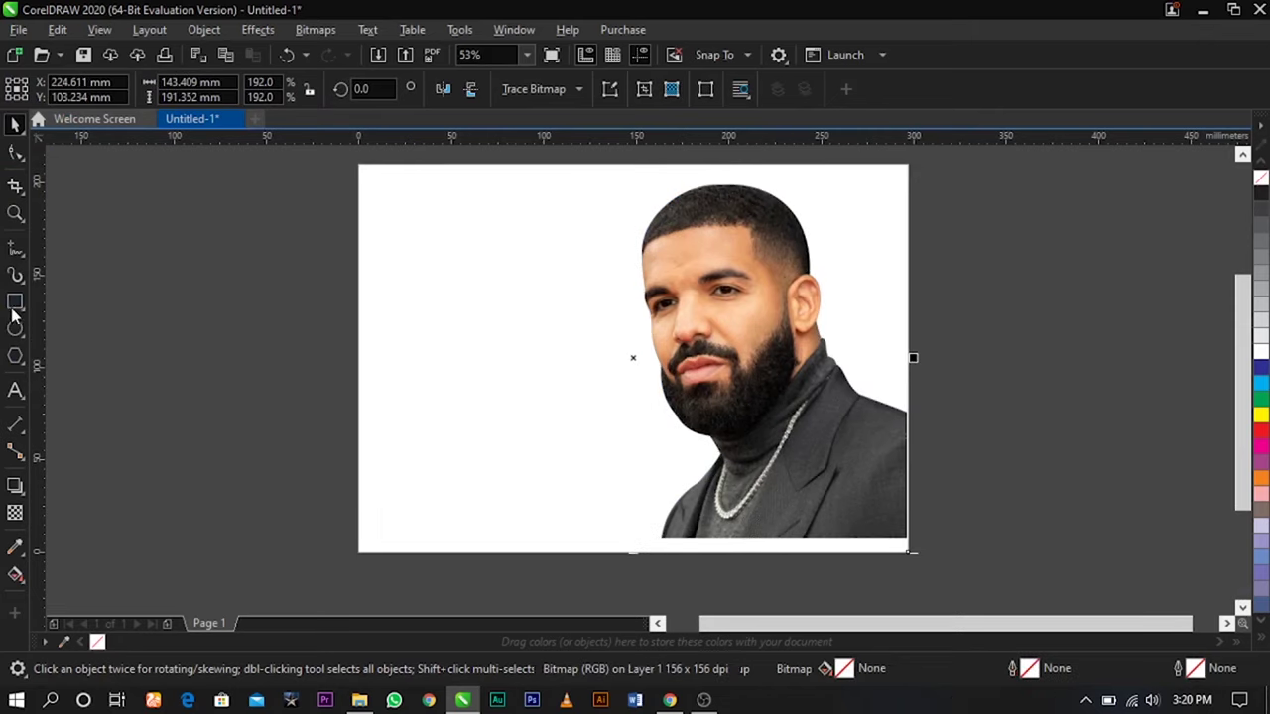
pyautogui.moveTo(352, 357); pyautogui.dragTo(619, 391)
pyautogui.click(992, 413)
pyautogui.click(889, 265)
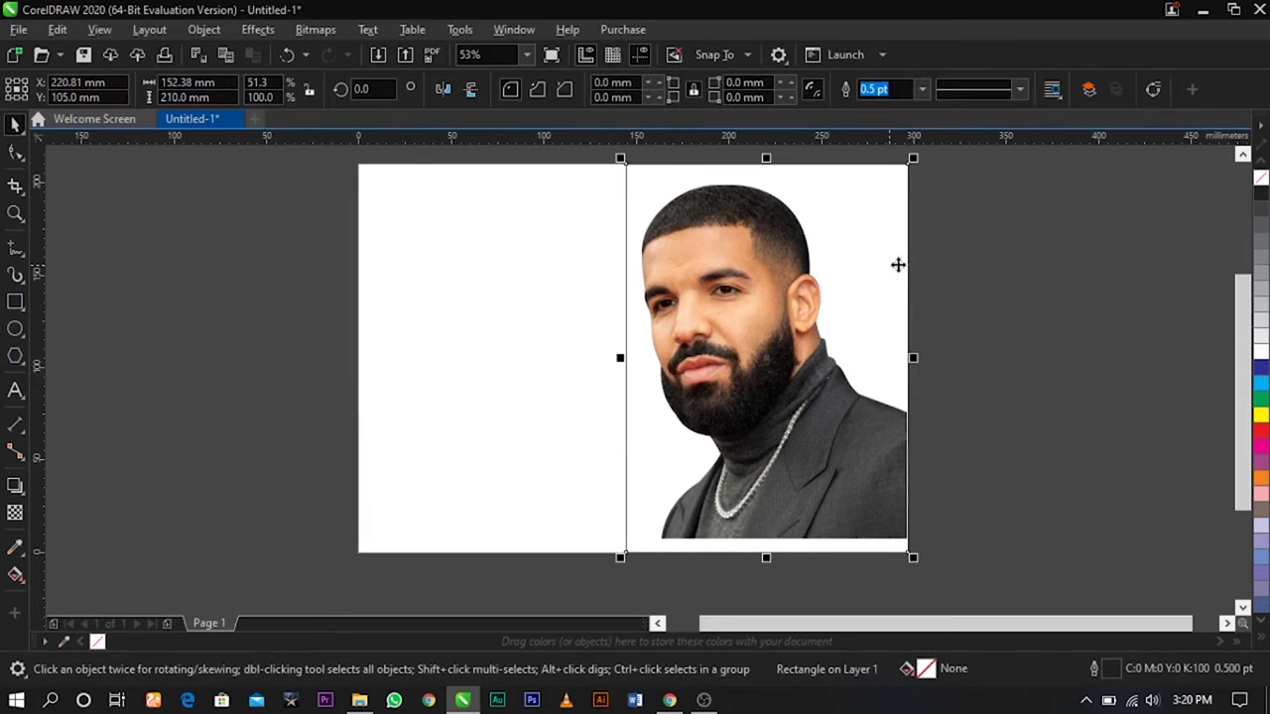
pyautogui.click(1256, 382)
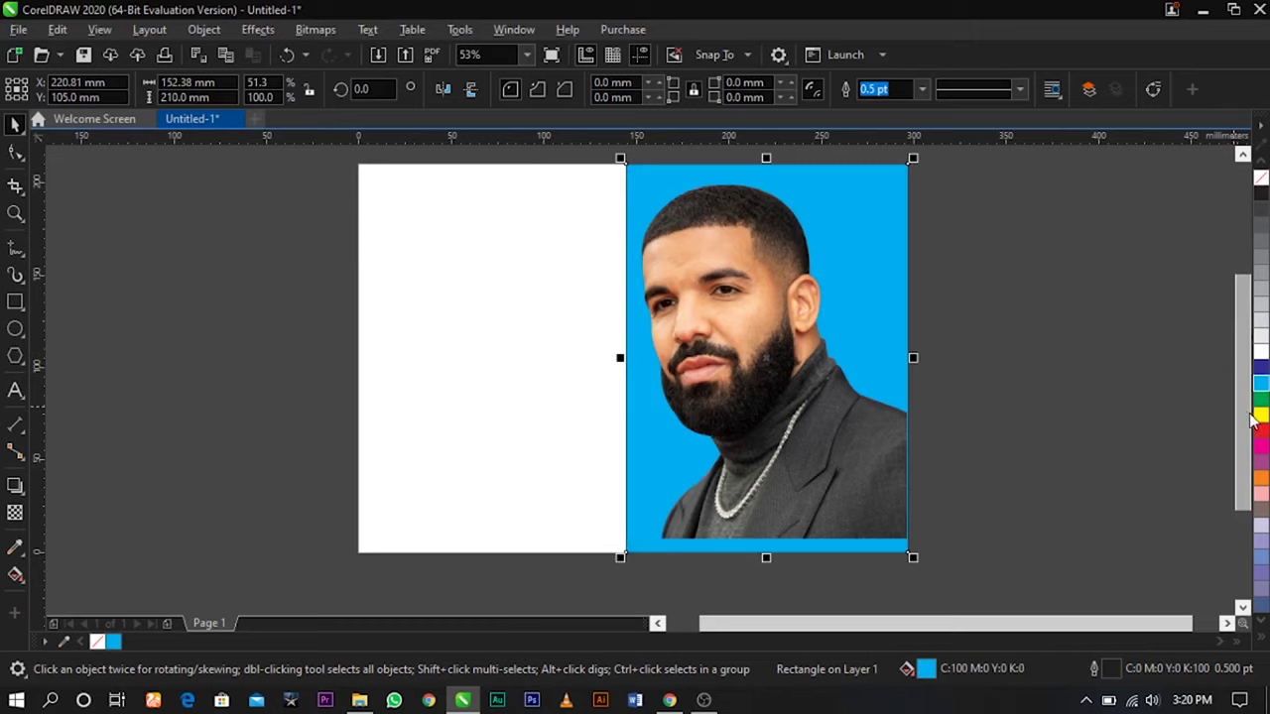
pyautogui.rightClick(1257, 181)
# Import the original portrait photo from File Explorer and place it on the left half of the page.
pyautogui.click(227, 599)
pyautogui.click(359, 699)
pyautogui.click(79, 234)
pyautogui.moveTo(304, 238); pyautogui.dragTo(461, 367)
pyautogui.click(197, 351)
pyautogui.moveTo(198, 351); pyautogui.dragTo(486, 354)
pyautogui.click(494, 262)
# Mirror a copy of the cyan rectangle onto the left half, and scale both rectangles to span the page width.
pyautogui.click(873, 183)
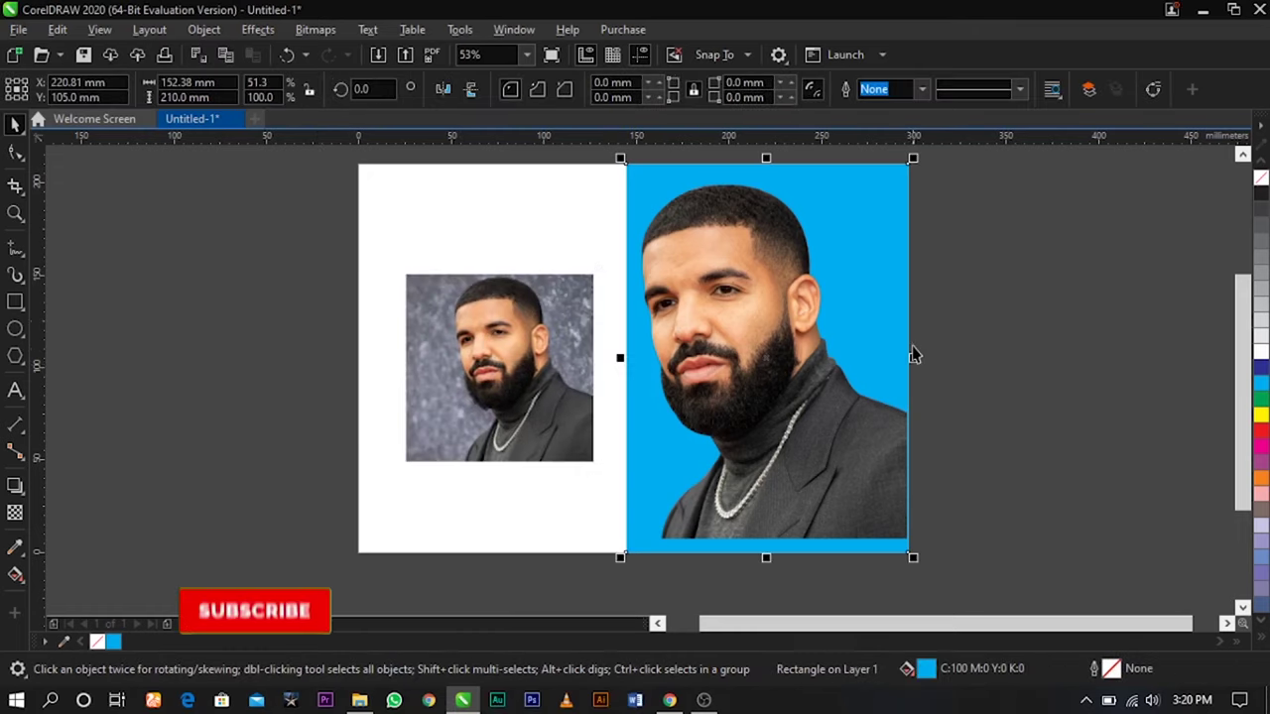
pyautogui.moveTo(914, 357); pyautogui.dragTo(442, 353)
pyautogui.rightClick(443, 354)
pyautogui.keyDown('shift'); pyautogui.click(874, 186); pyautogui.keyUp('shift')
pyautogui.moveTo(338, 357)
pyautogui.mouseDown()
pyautogui.moveTo(377, 360)
pyautogui.moveTo(350, 359)
pyautogui.mouseUp()
# Bring the original photo to the front and PowerClip it inside the left rectangle.
pyautogui.moveTo(175, 185); pyautogui.dragTo(605, 484)
pyautogui.hotkey('shift', 'pageup')
pyautogui.moveTo(500, 369); pyautogui.dragTo(515, 527)
pyautogui.click(563, 587)
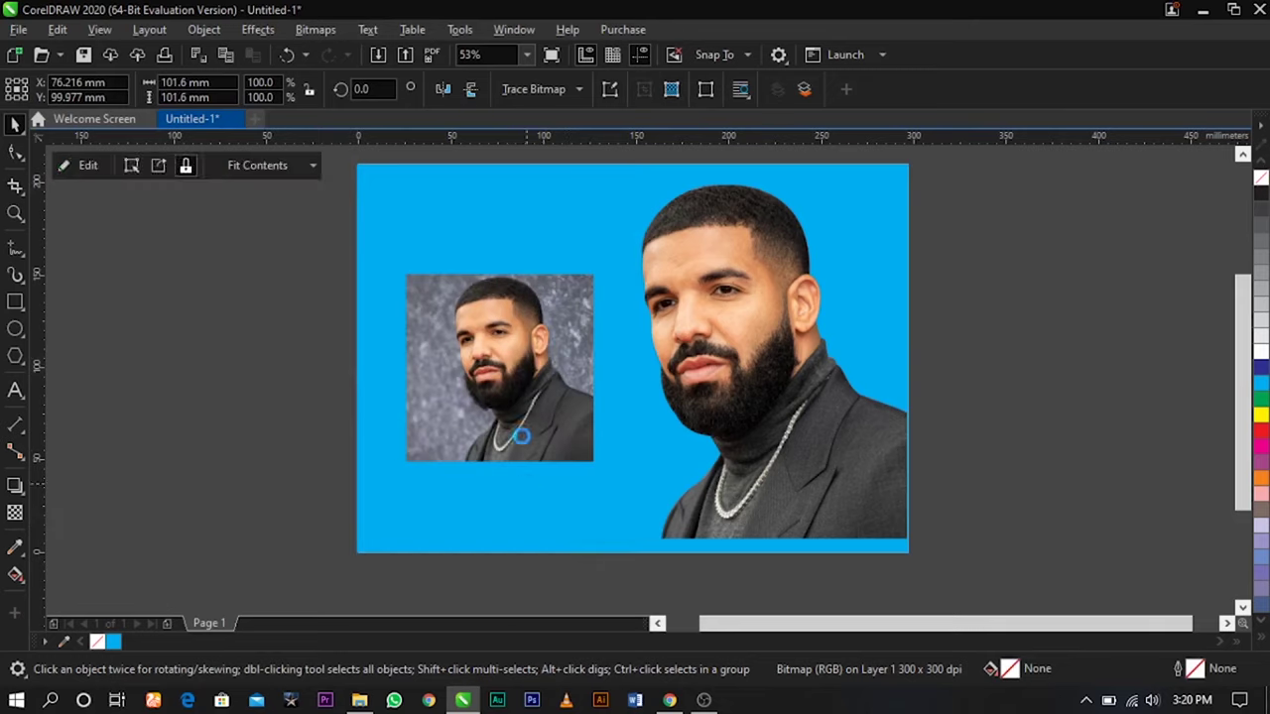
# Edit the left PowerClip's contents, enlarging and positioning the original photo until it fills the left half of the page.
pyautogui.doubleClick(518, 436)
pyautogui.click(525, 446)
pyautogui.moveTo(711, 343); pyautogui.dragTo(713, 342)
pyautogui.moveTo(568, 453); pyautogui.dragTo(561, 282)
pyautogui.moveTo(684, 536); pyautogui.dragTo(709, 560)
pyautogui.moveTo(615, 498); pyautogui.dragTo(609, 491)
pyautogui.keyDown('ctrl'); pyautogui.click(1107, 452); pyautogui.keyUp('ctrl')
pyautogui.click(1107, 452)
# PowerClip the cutout portrait inside the right cyan rectangle.
pyautogui.click(743, 352)
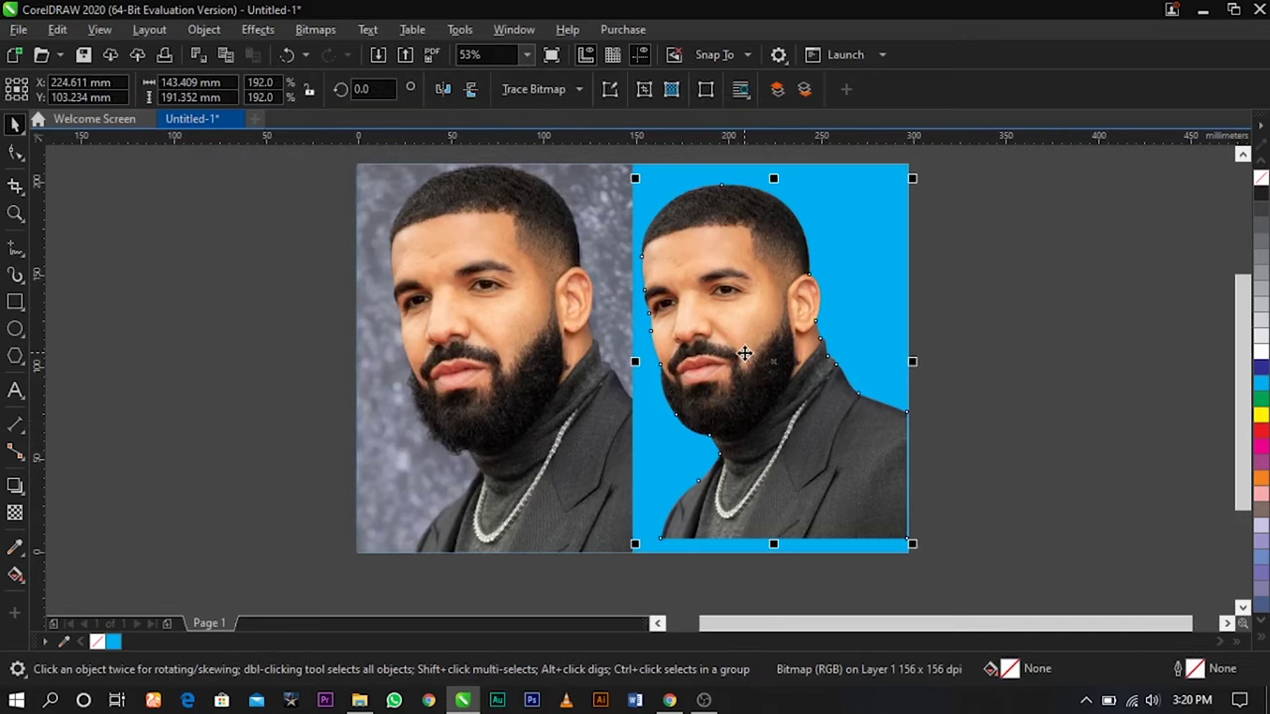
pyautogui.moveTo(712, 328); pyautogui.dragTo(986, 327)
pyautogui.moveTo(979, 327); pyautogui.dragTo(785, 334)
pyautogui.click(821, 402)
# Edit the right PowerClip's contents, moving the cutout down to the frame's lower edge and scaling it to 104.2%.
pyautogui.keyDown('ctrl'); pyautogui.click(729, 357); pyautogui.keyUp('ctrl')
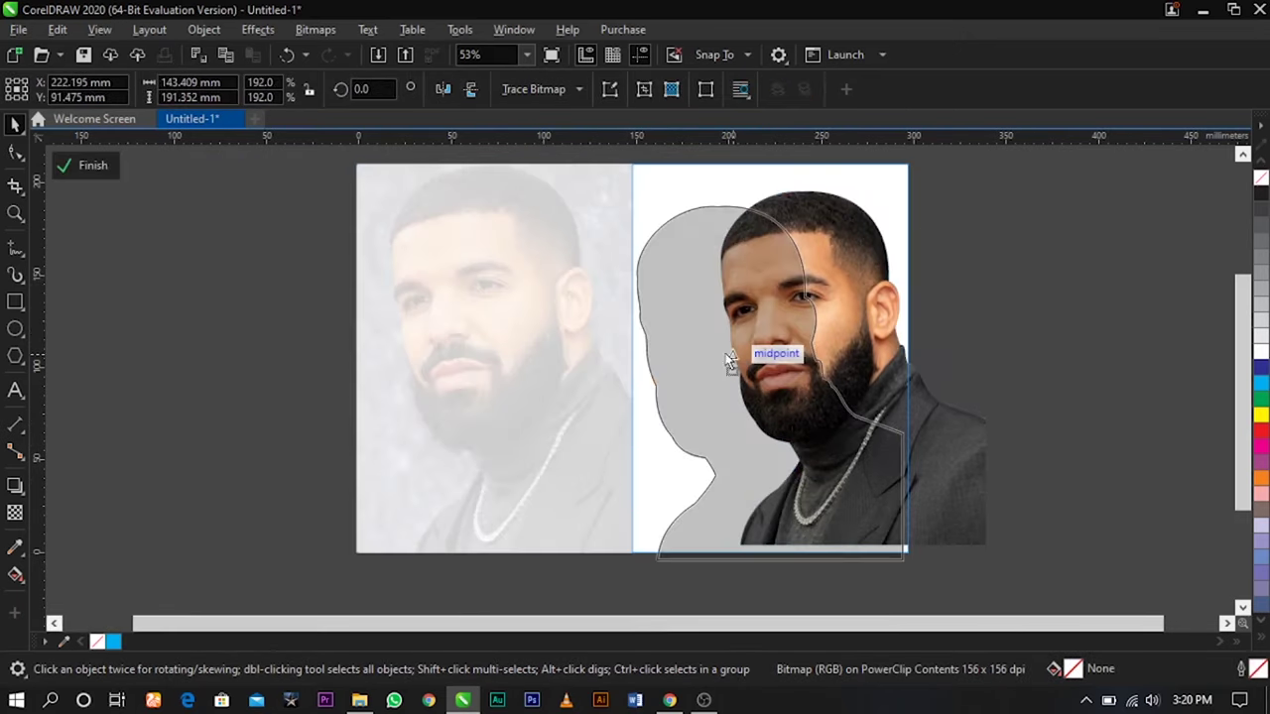
pyautogui.moveTo(726, 354); pyautogui.dragTo(776, 377)
pyautogui.moveTo(930, 192); pyautogui.dragTo(944, 180)
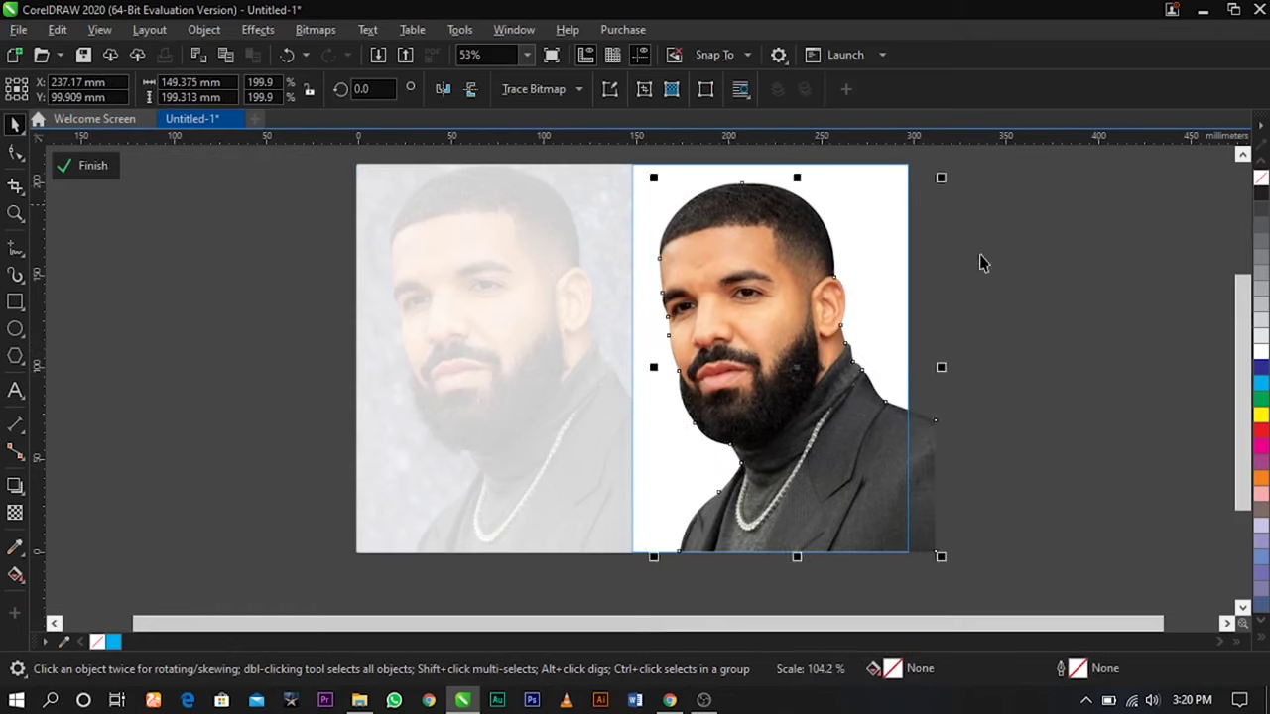
pyautogui.keyDown('ctrl'); pyautogui.click(1013, 301); pyautogui.keyUp('ctrl')
# Move the two portrait panels apart and change the cutout panel's fill to white.
pyautogui.click(816, 349)
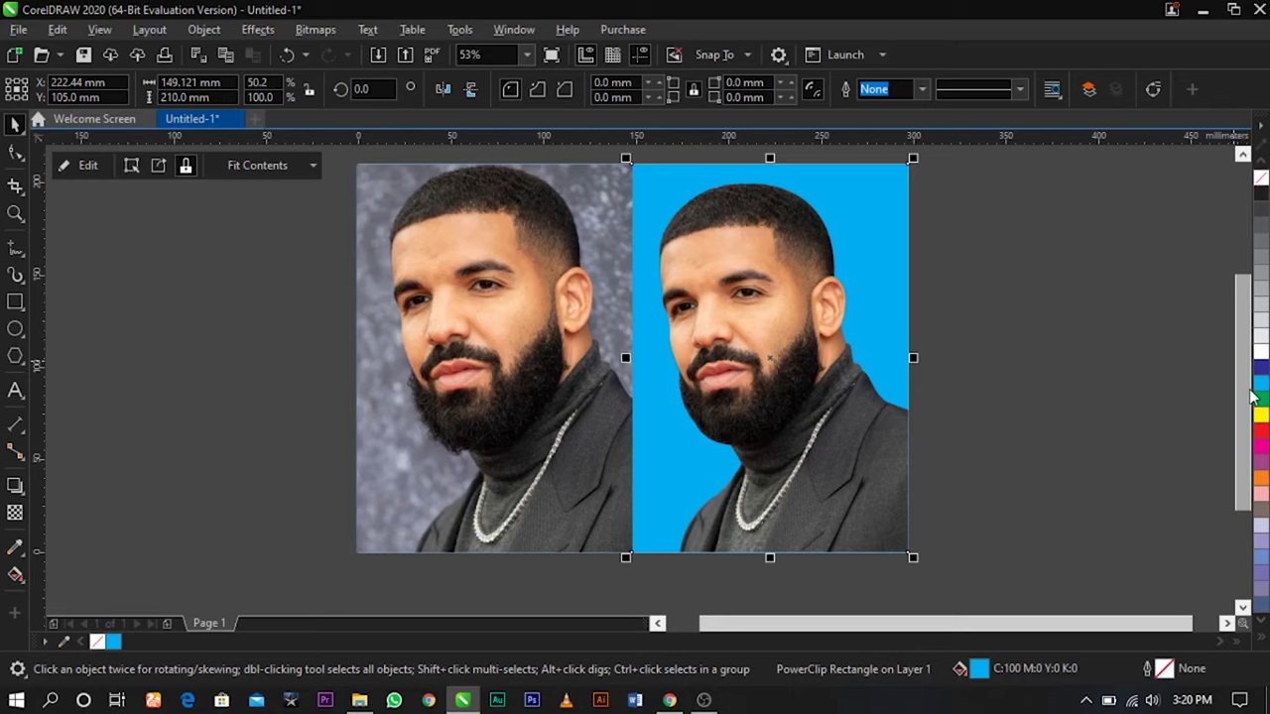
pyautogui.moveTo(811, 351); pyautogui.dragTo(1031, 354)
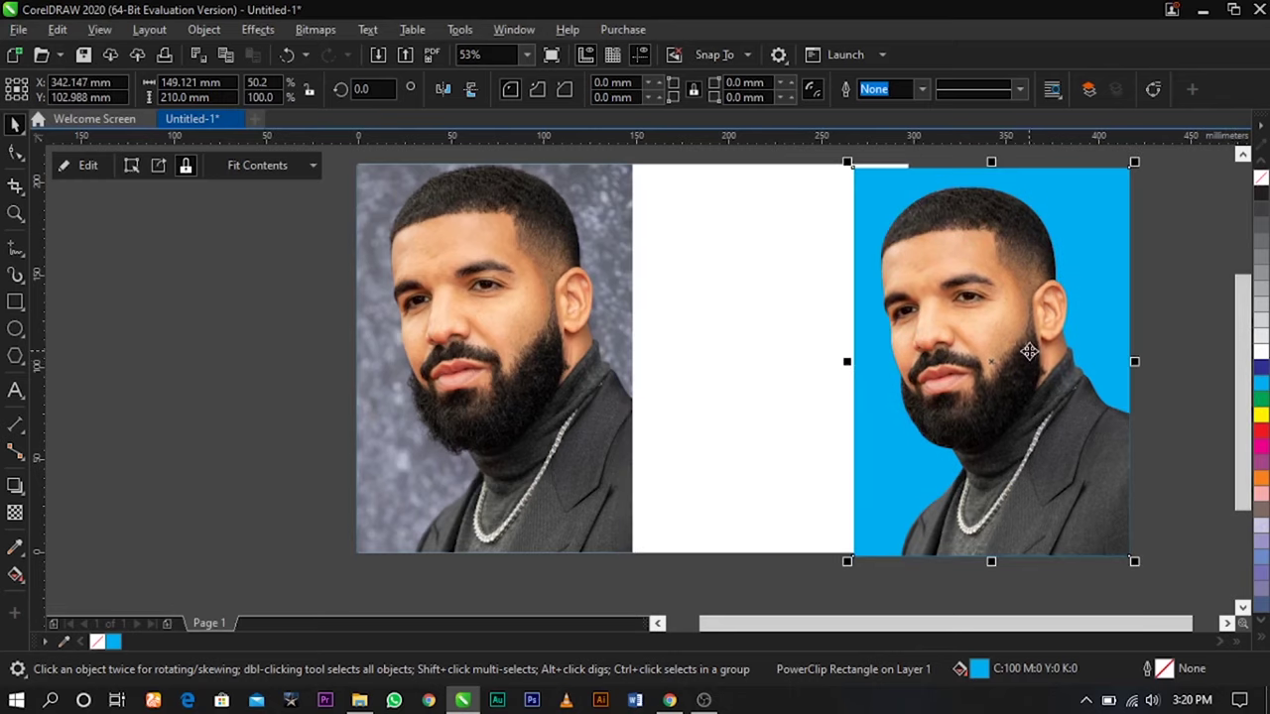
pyautogui.moveTo(482, 338); pyautogui.dragTo(536, 343)
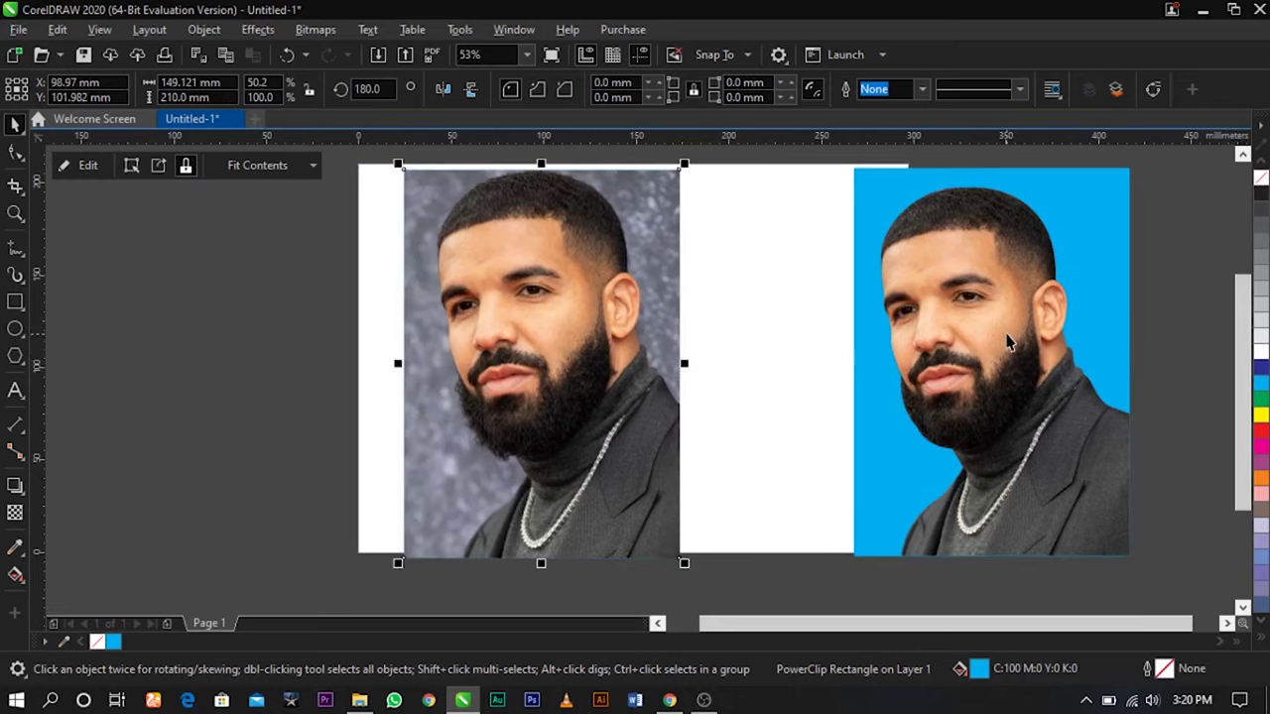
pyautogui.moveTo(988, 340); pyautogui.dragTo(865, 337)
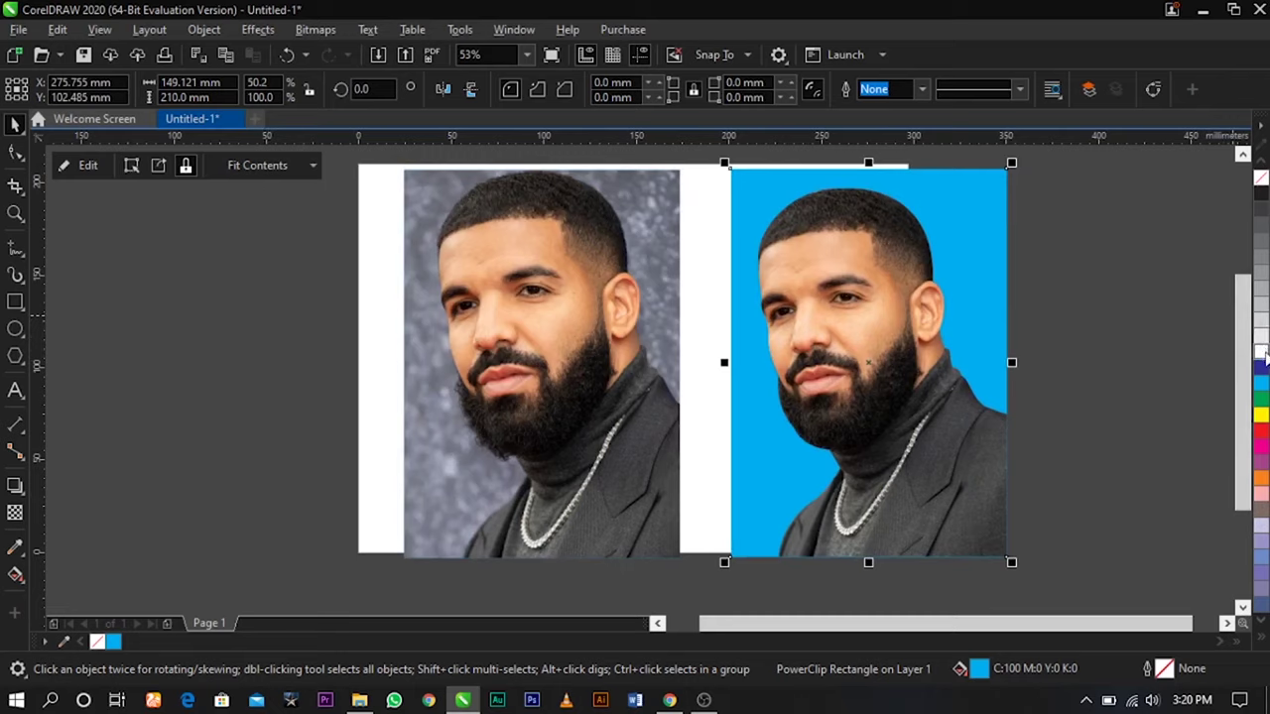
pyautogui.click(1258, 321)
pyautogui.moveTo(889, 329); pyautogui.dragTo(937, 334)
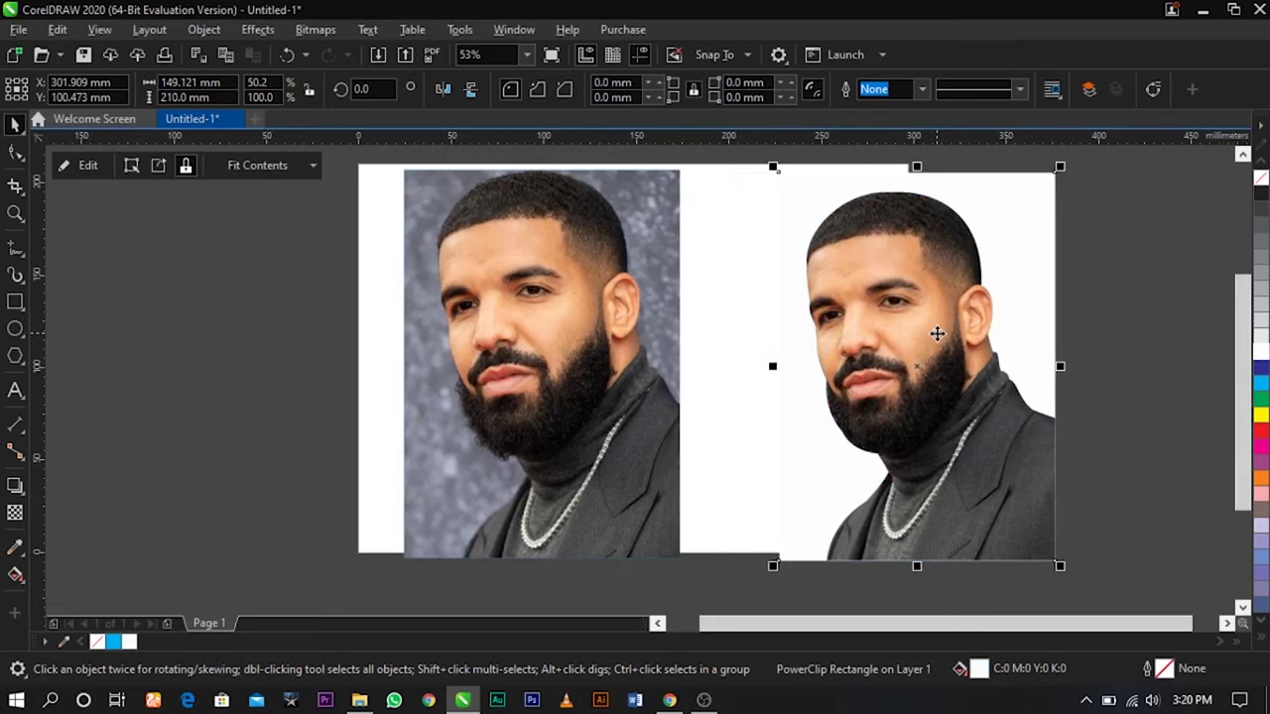
# Open the white PowerClip's contents and move the cutout out of its frame onto the empty area beside the page.
pyautogui.doubleClick(927, 334)
pyautogui.scroll(-1, 912, 332)
pyautogui.click(915, 346)
pyautogui.moveTo(915, 347); pyautogui.dragTo(1099, 350)
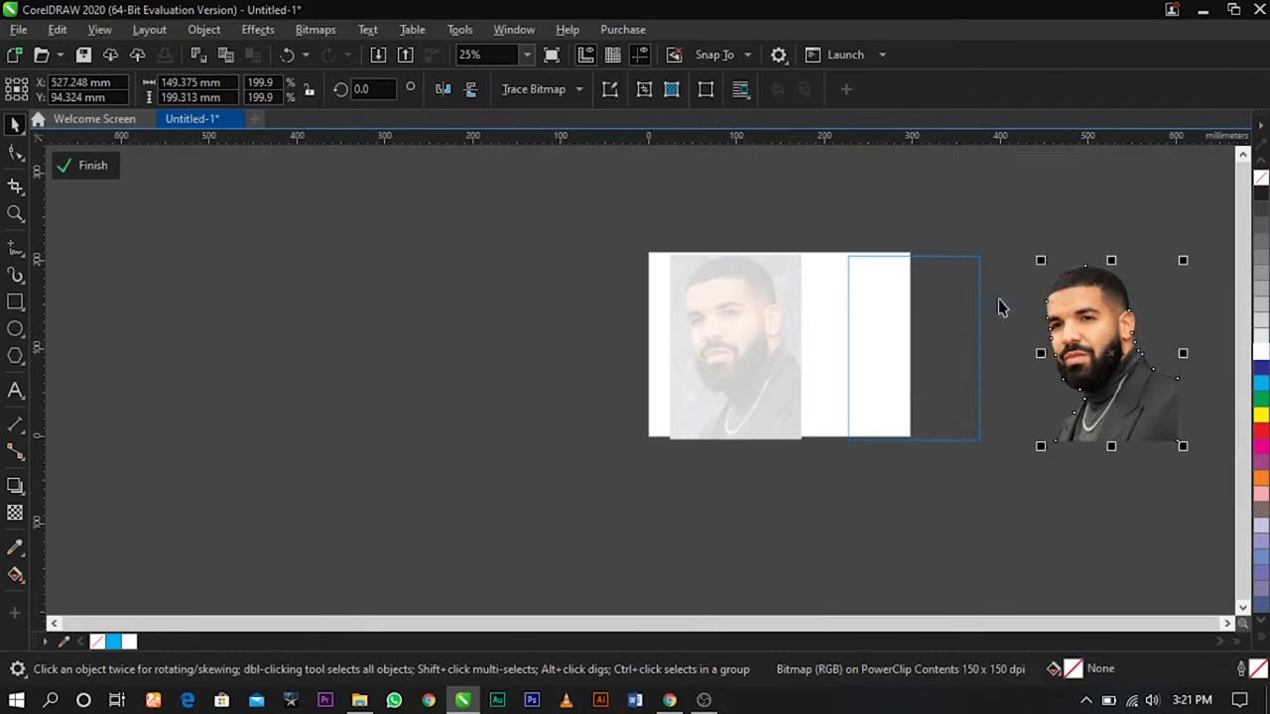
pyautogui.scroll(3, 1171, 328)
pyautogui.scroll(-1, 807, 334)
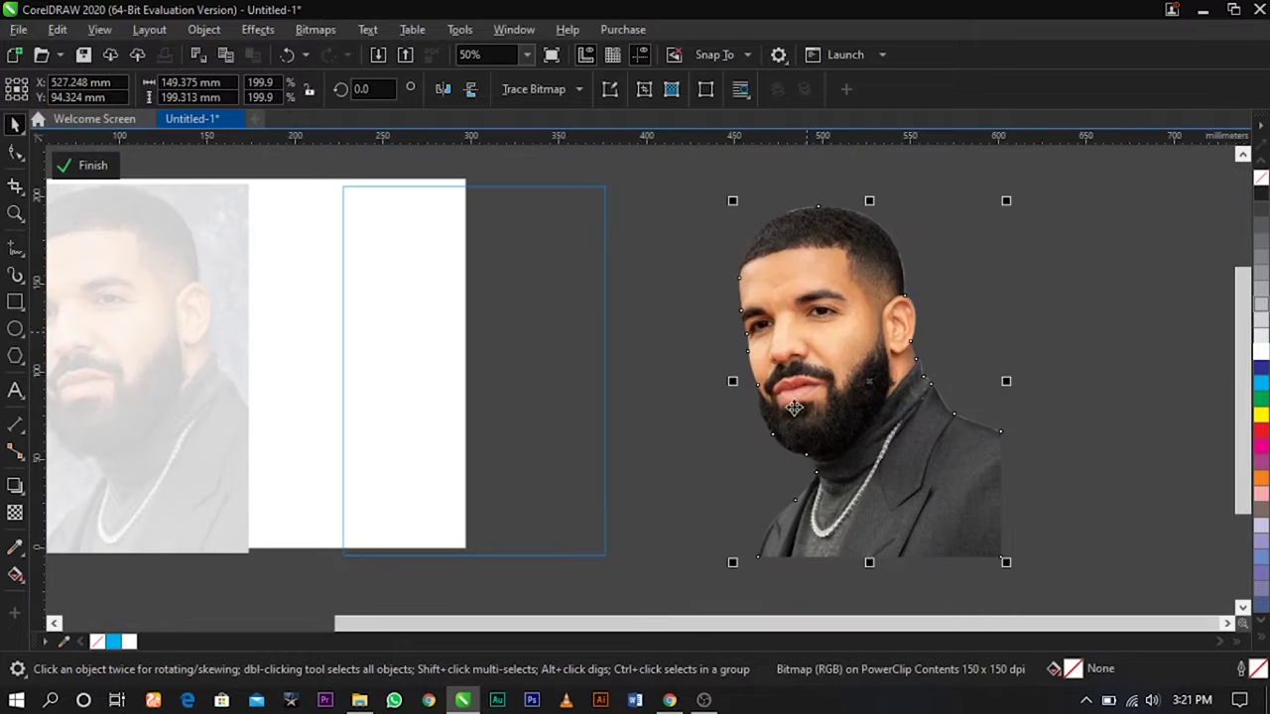
pyautogui.keyDown('ctrl'); pyautogui.click(1088, 334); pyautogui.keyUp('ctrl')
pyautogui.scroll(-1, 1037, 329)
# Undo the cutout move, the white fill and the panel moves, and fit the side-by-side comparison in view.
pyautogui.hotkey('ctrl', 'z')
pyautogui.hotkey('ctrl', 'z')
pyautogui.hotkey('ctrl', 'z')
pyautogui.hotkey('ctrl', 'z')
pyautogui.hotkey('ctrl', 'z')
pyautogui.hotkey('ctrl', 'z')
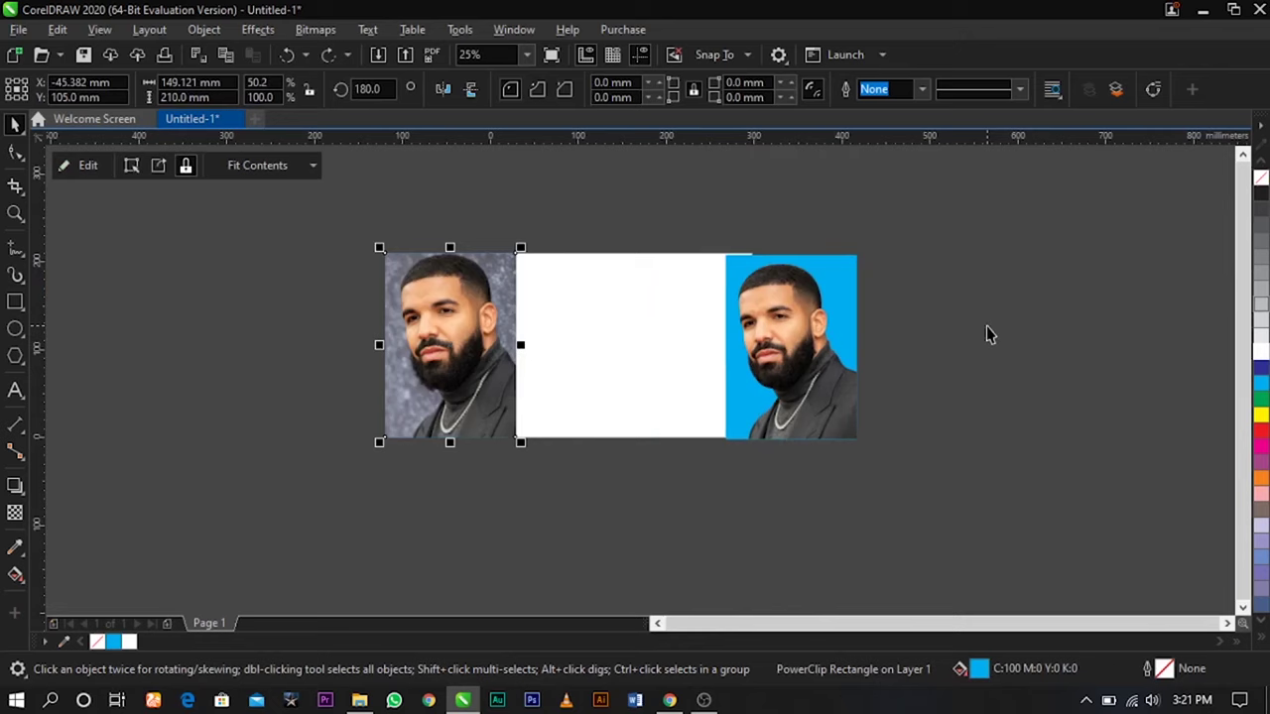
pyautogui.hotkey('ctrl', 'z')
pyautogui.click(987, 327)
pyautogui.press('F4')
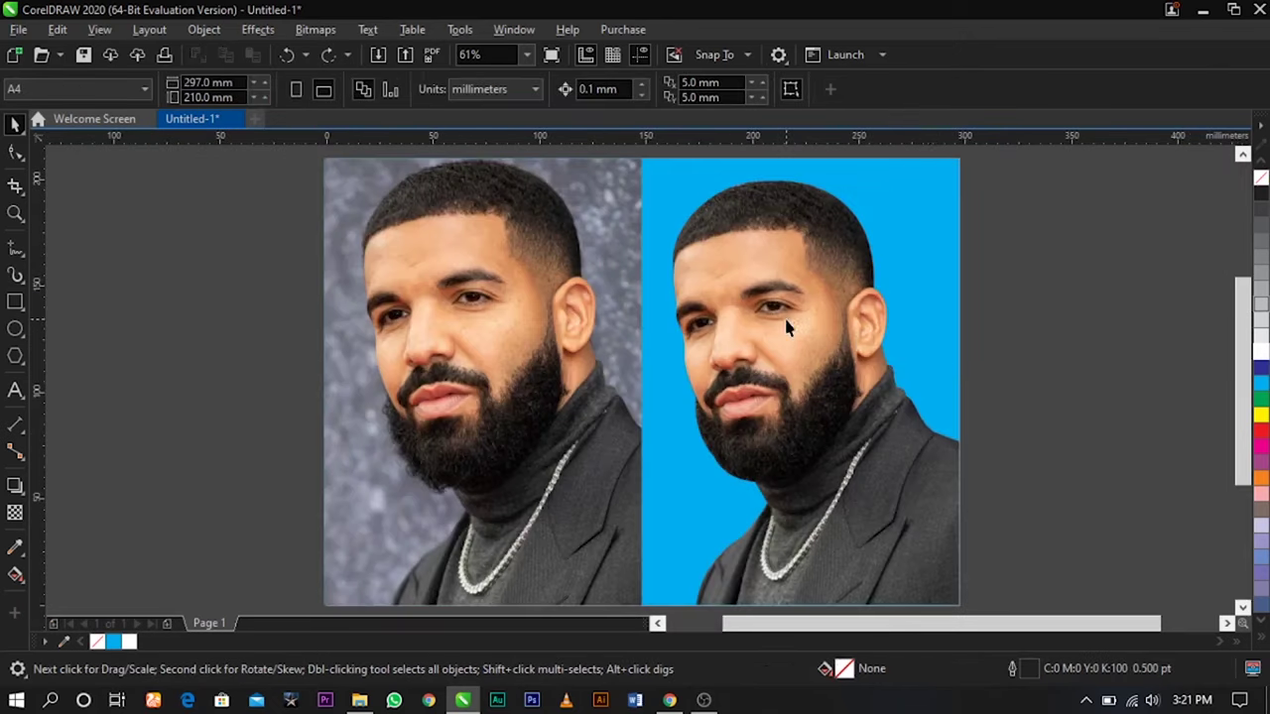
pyautogui.hotkey('ctrl', 'z')
pyautogui.click(1044, 356)
pyautogui.click(890, 294)
pyautogui.click(1091, 327)
pyautogui.press('Tab')
pyautogui.press('Escape')
pyautogui.click(25, 261)
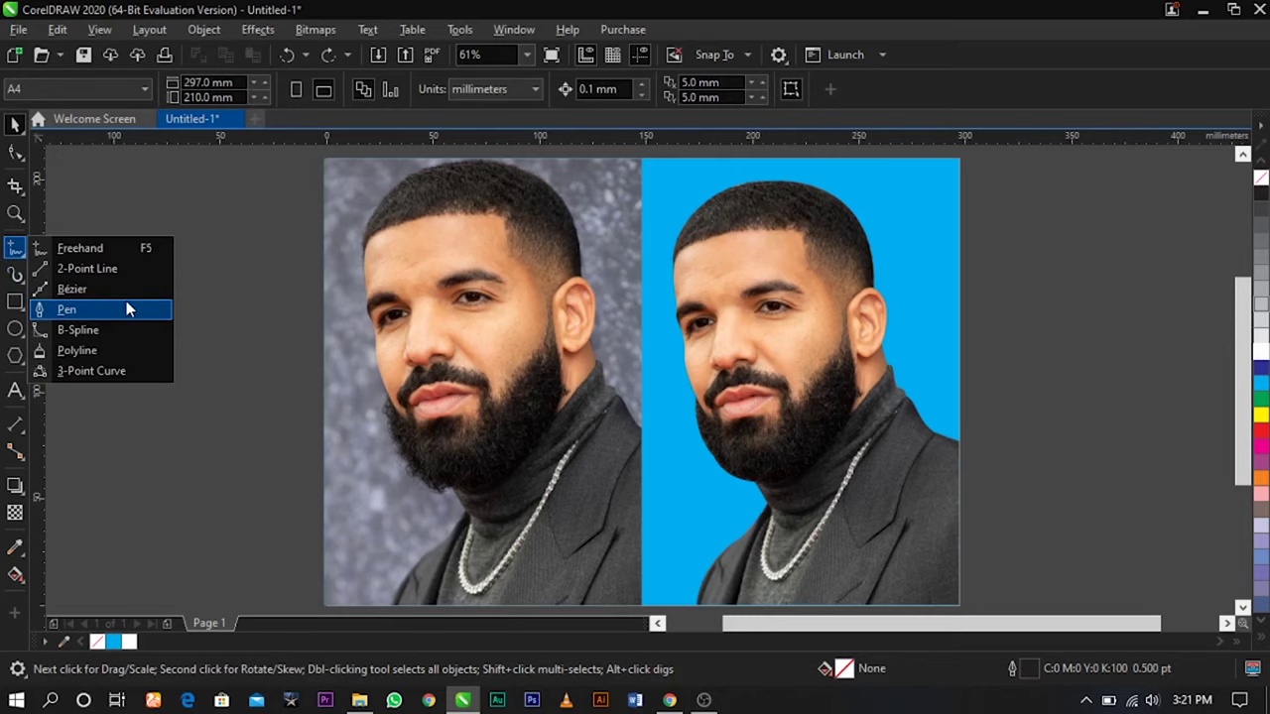
# Examine the cutout's edges around the hair, ear and jacket against the cyan background, comparing it with the original photo.
pyautogui.scroll(4, 846, 216)
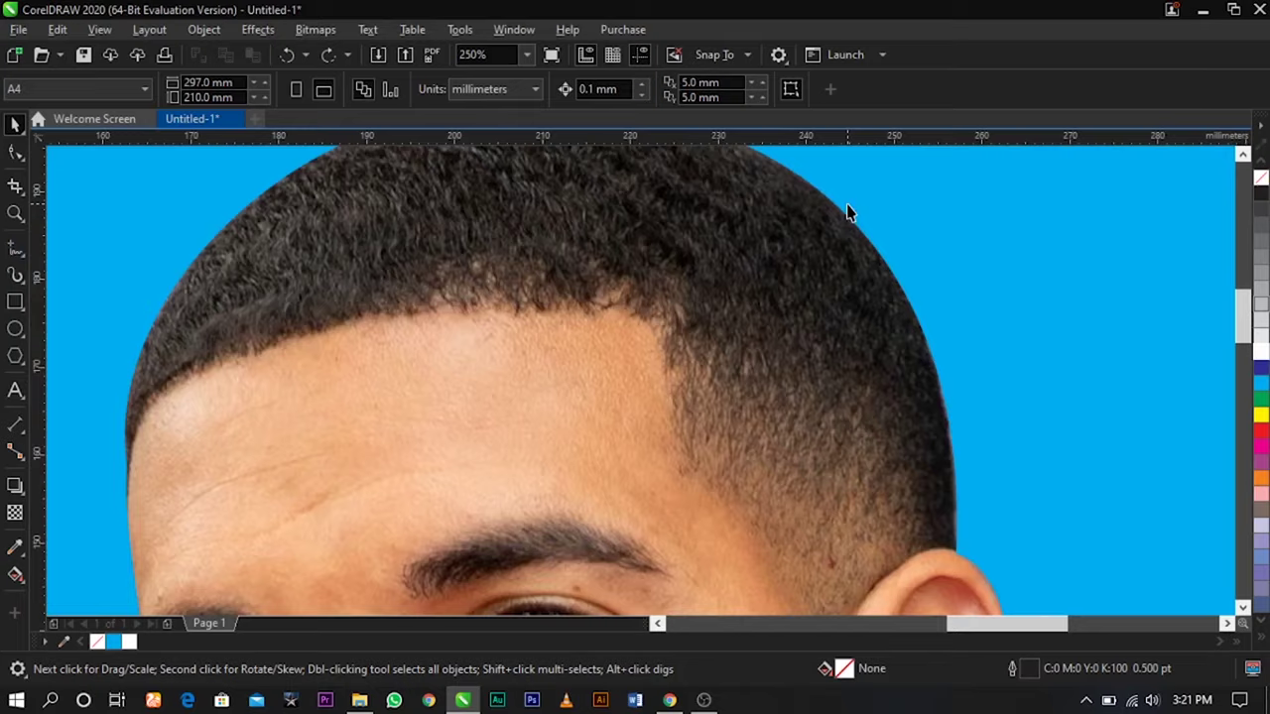
pyautogui.scroll(-4, 848, 212)
pyautogui.scroll(-3, 879, 360)
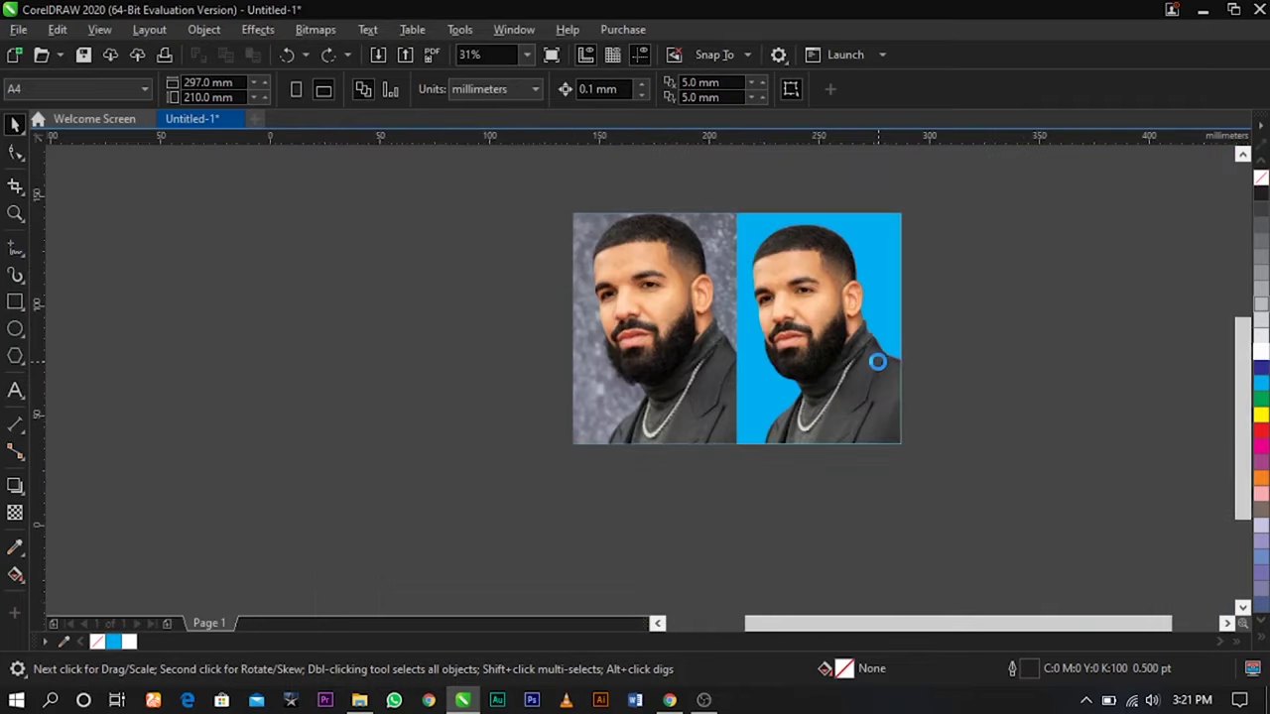
pyautogui.scroll(5, 879, 360)
pyautogui.scroll(-2, 859, 345)
pyautogui.scroll(-2, 859, 345)
pyautogui.scroll(5, 830, 425)
pyautogui.scroll(-5, 801, 354)
pyautogui.scroll(6, 794, 349)
pyautogui.scroll(-6, 680, 325)
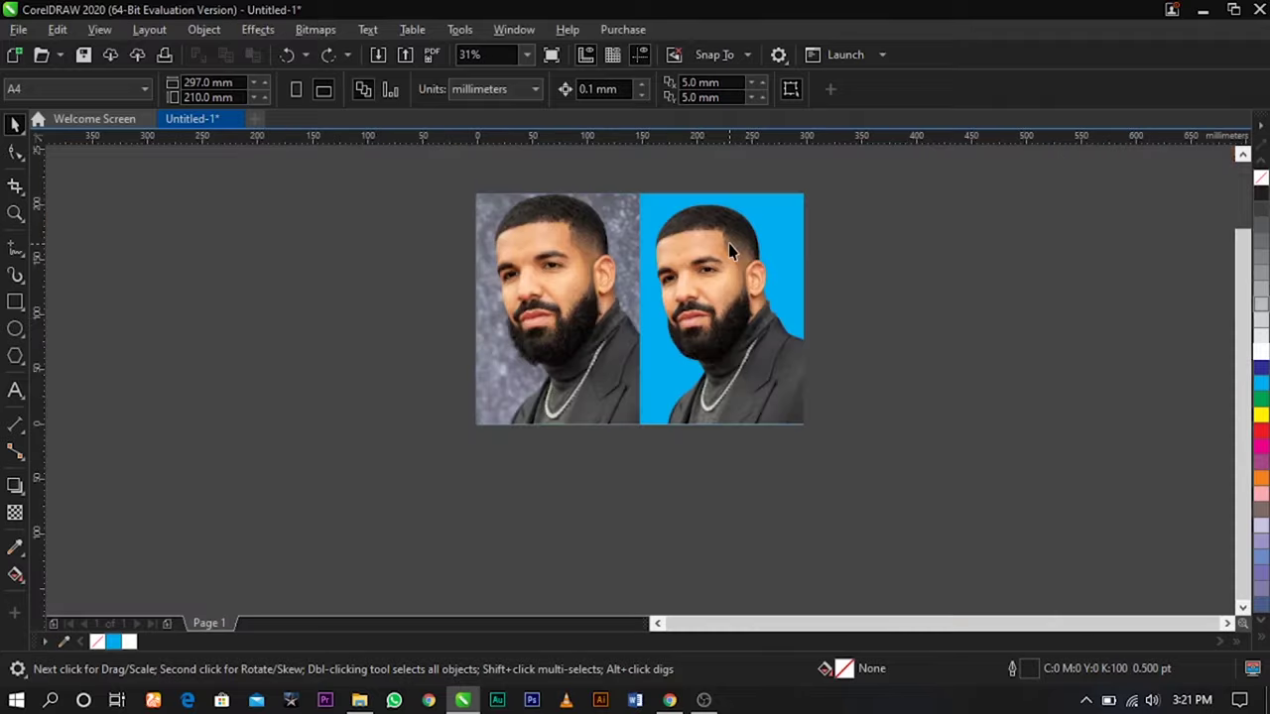
pyautogui.scroll(4, 728, 243)
pyautogui.scroll(-4, 730, 245)
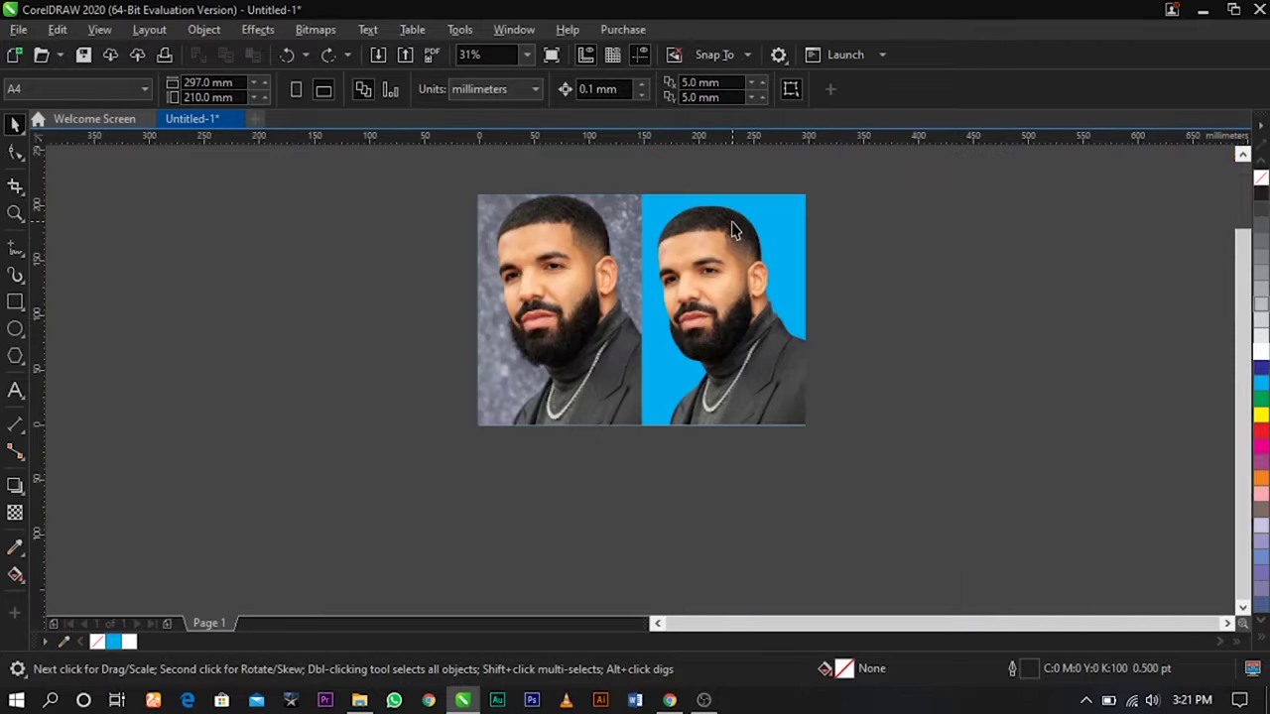
pyautogui.scroll(6, 735, 223)
pyautogui.scroll(-3, 738, 226)
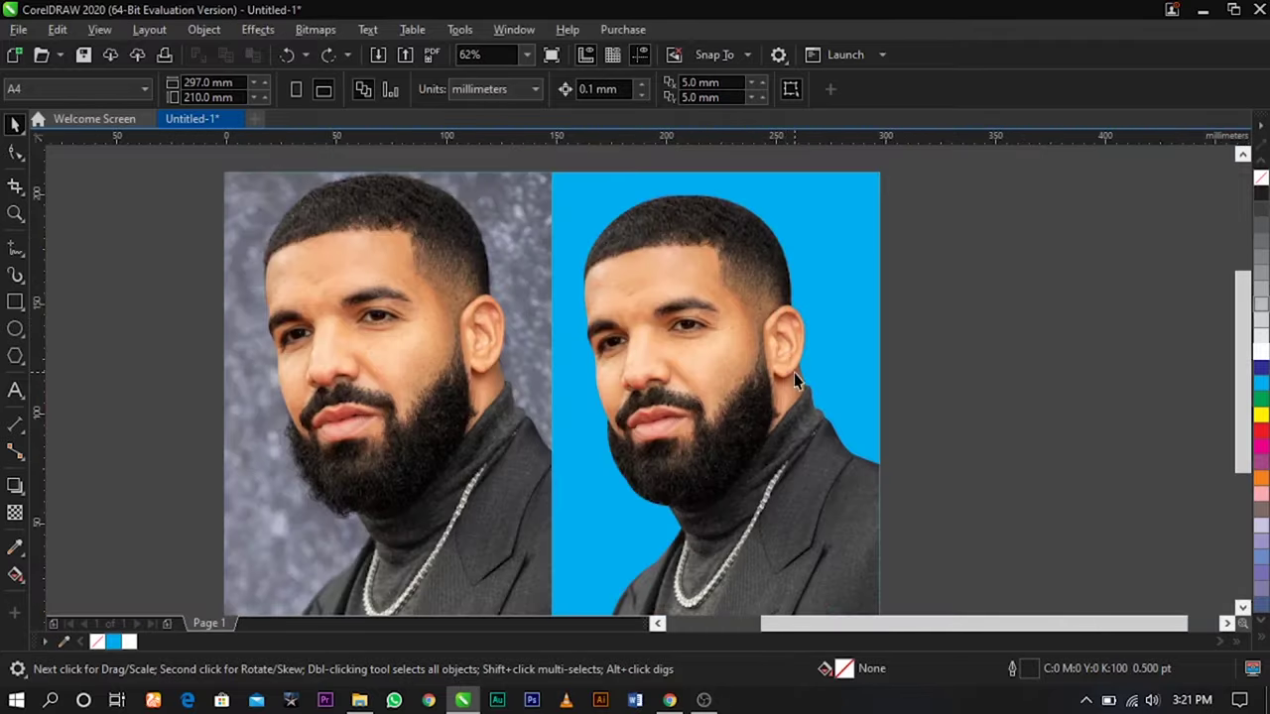
pyautogui.press('F4')
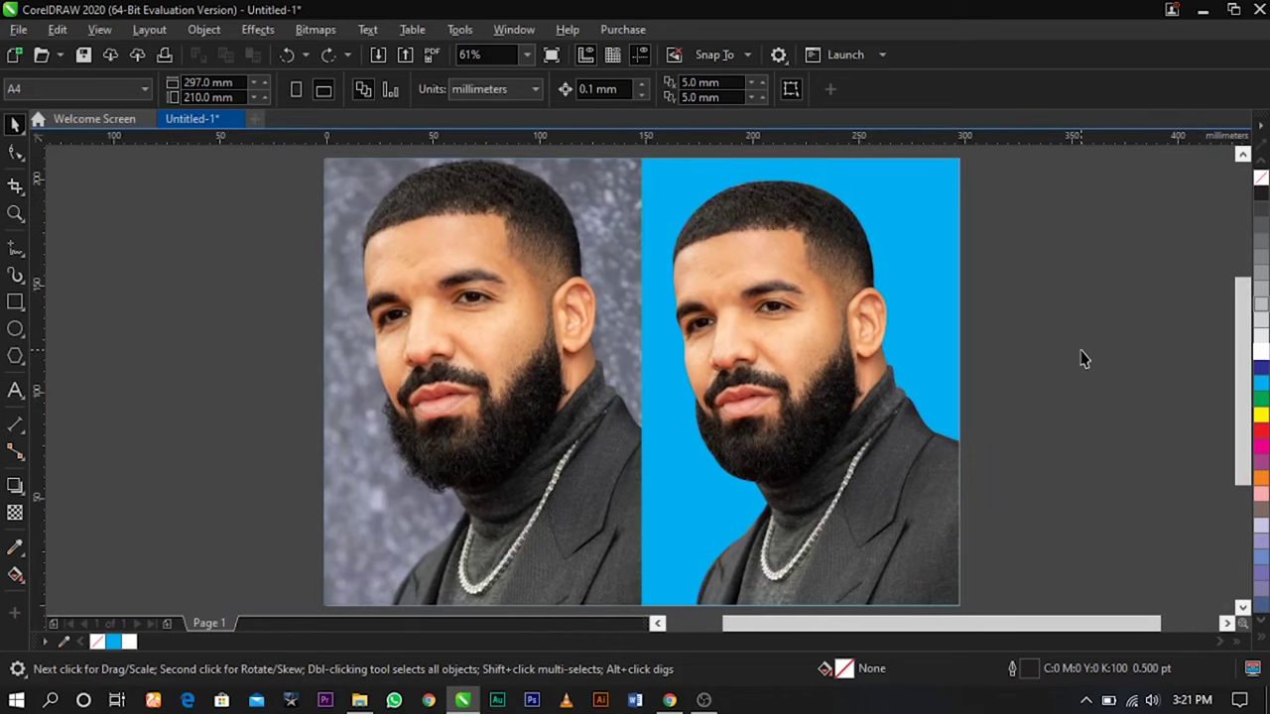